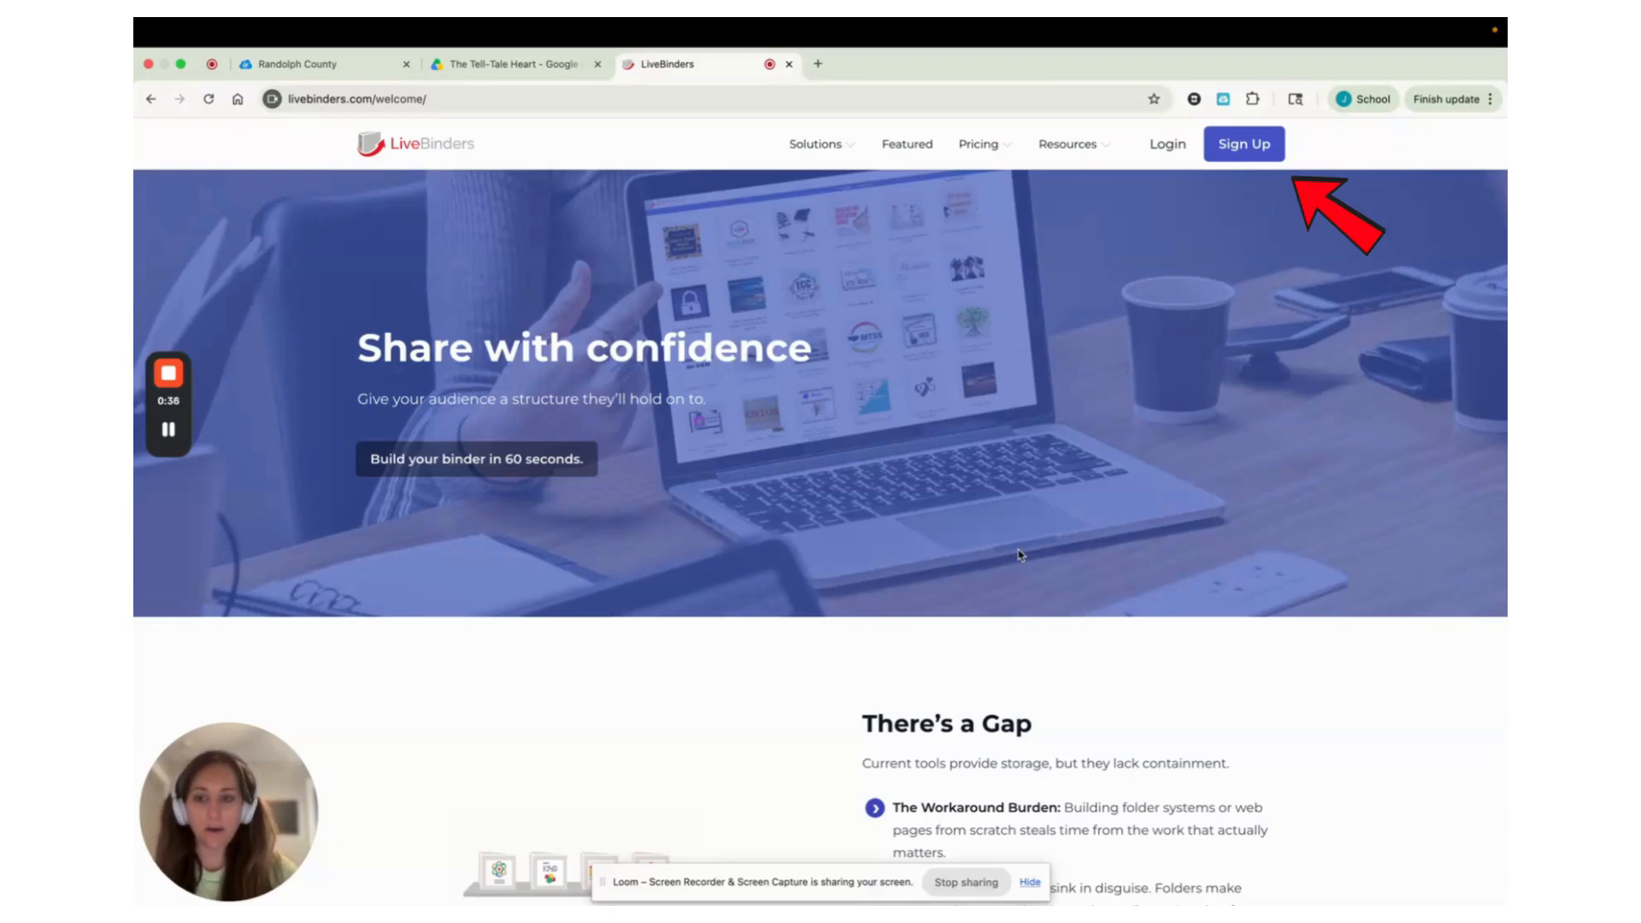
- Log in to LiveBinders with the school Google account and dismiss the upgrade offer
click(1166, 146)
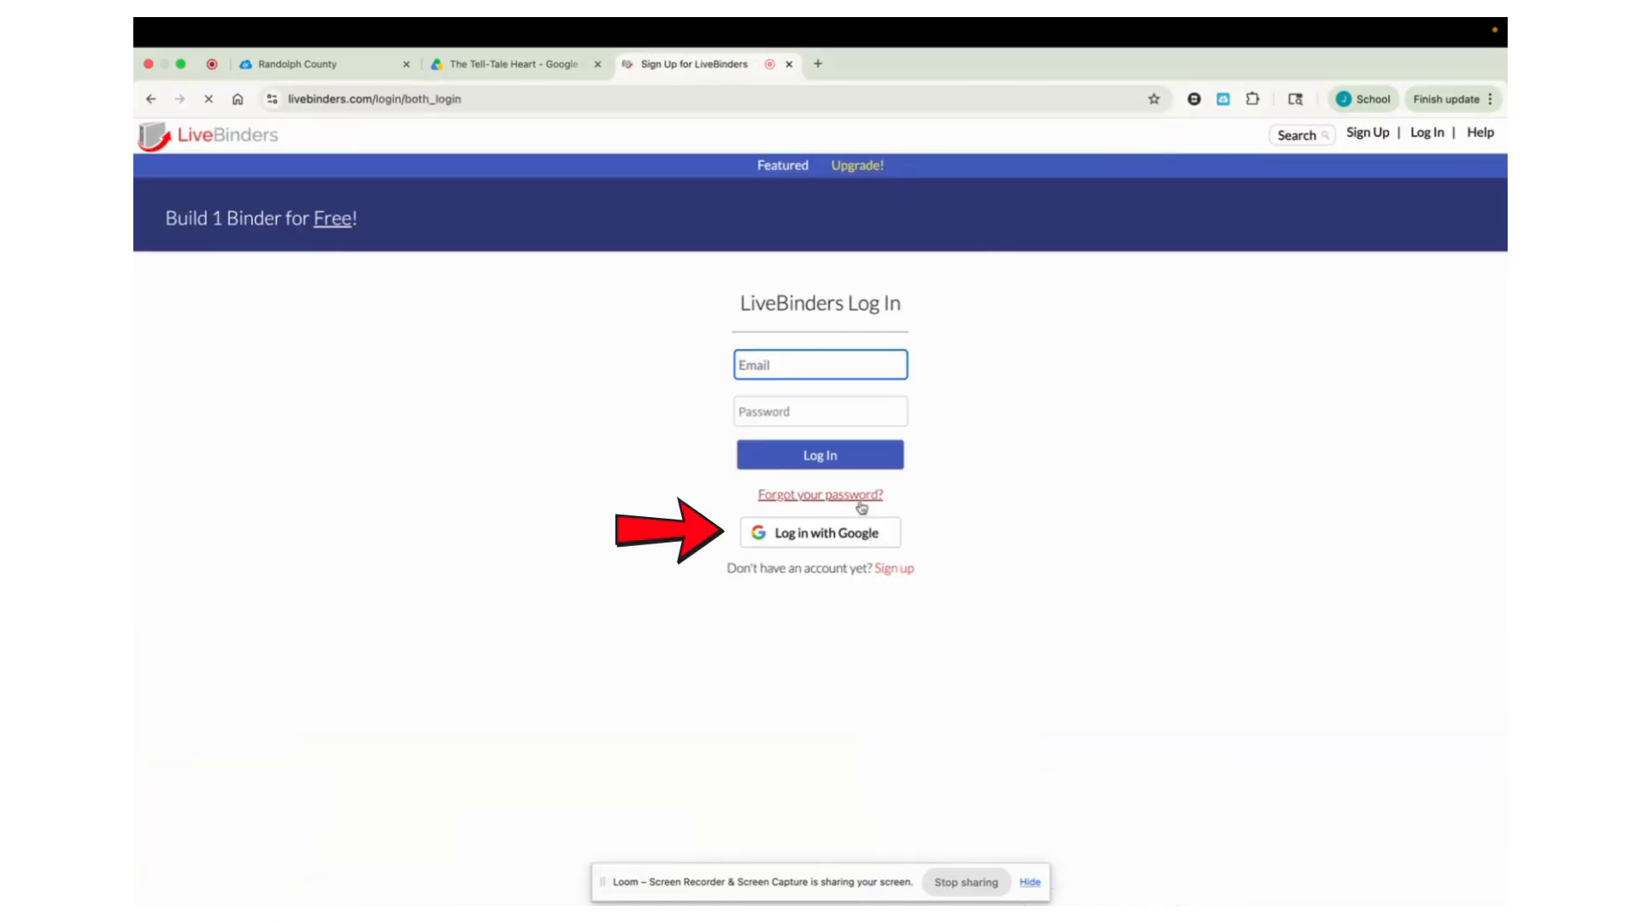
click(825, 534)
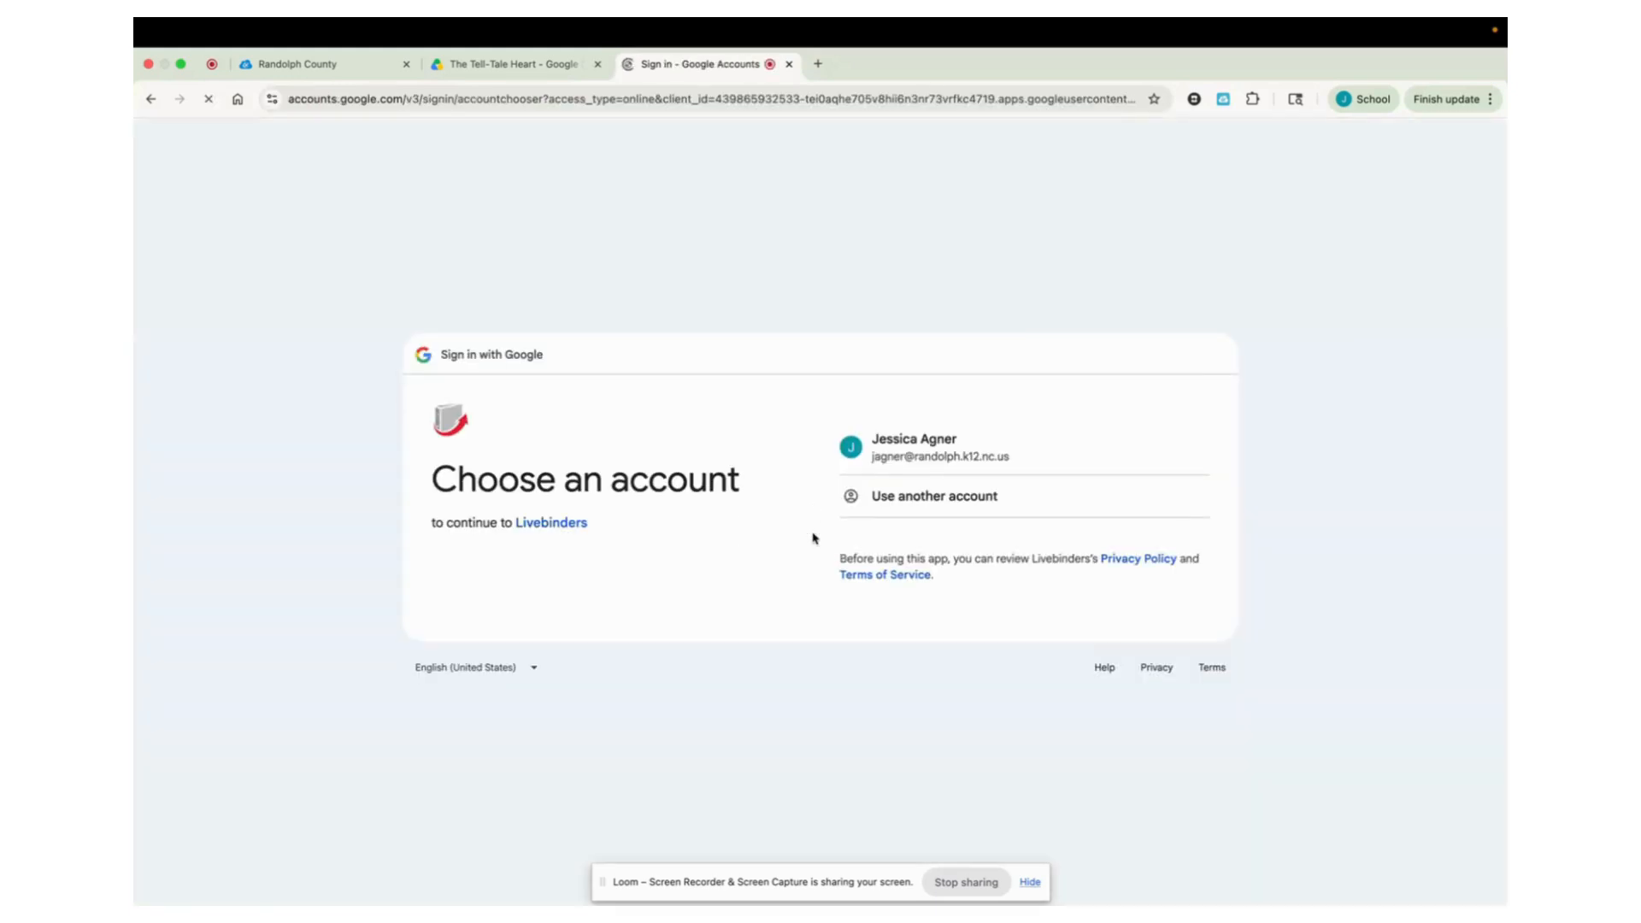
click(921, 459)
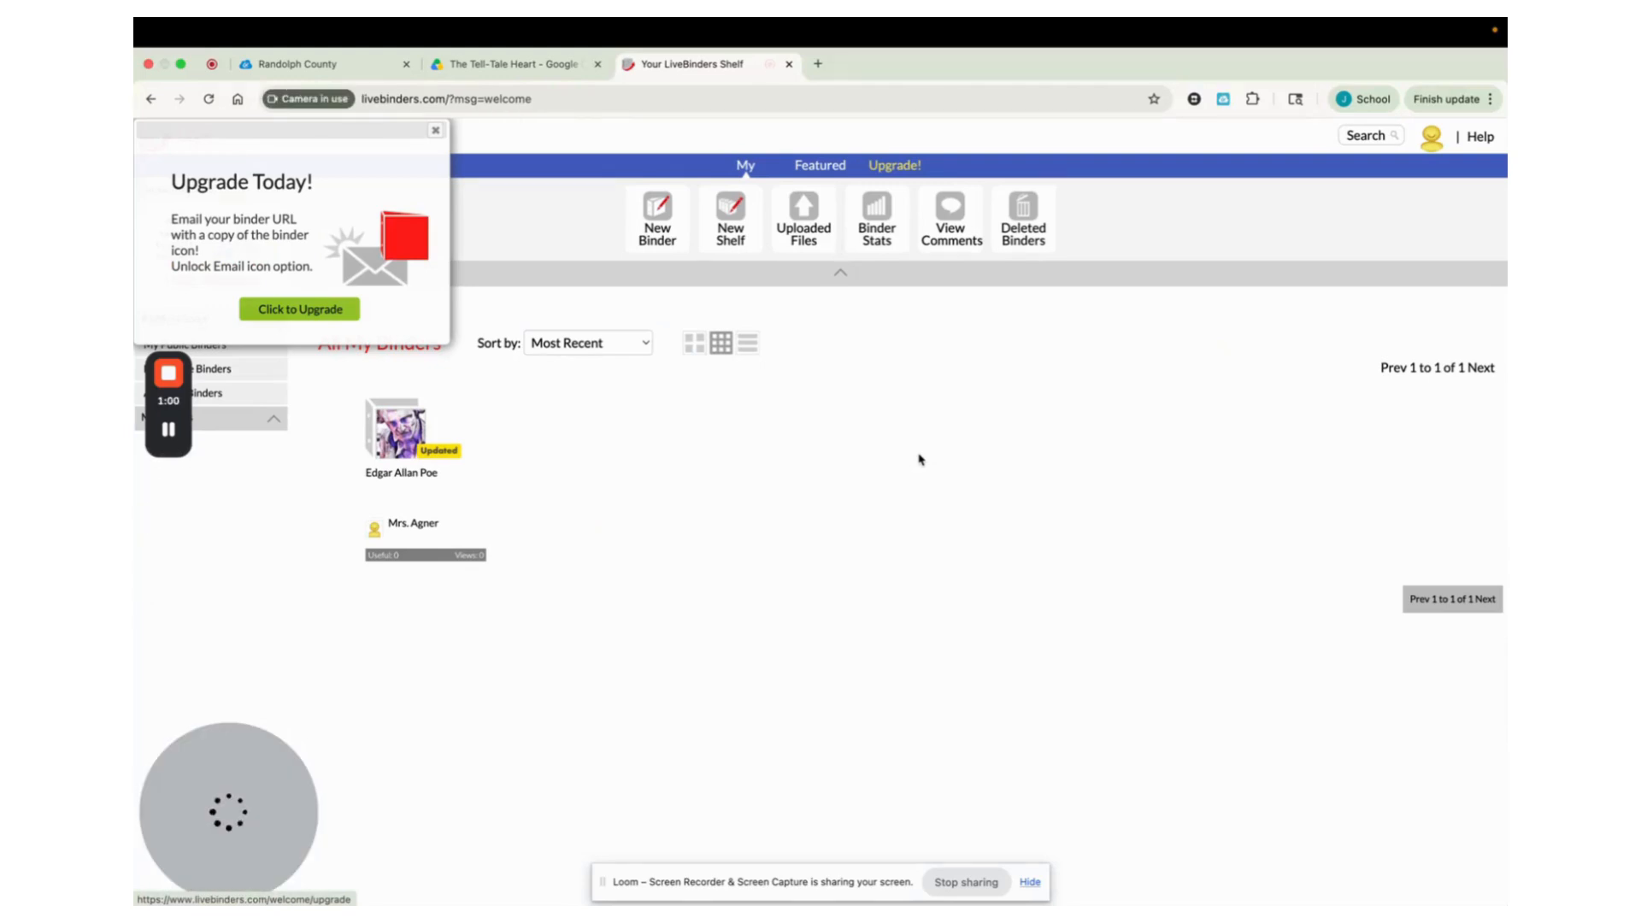
click(437, 133)
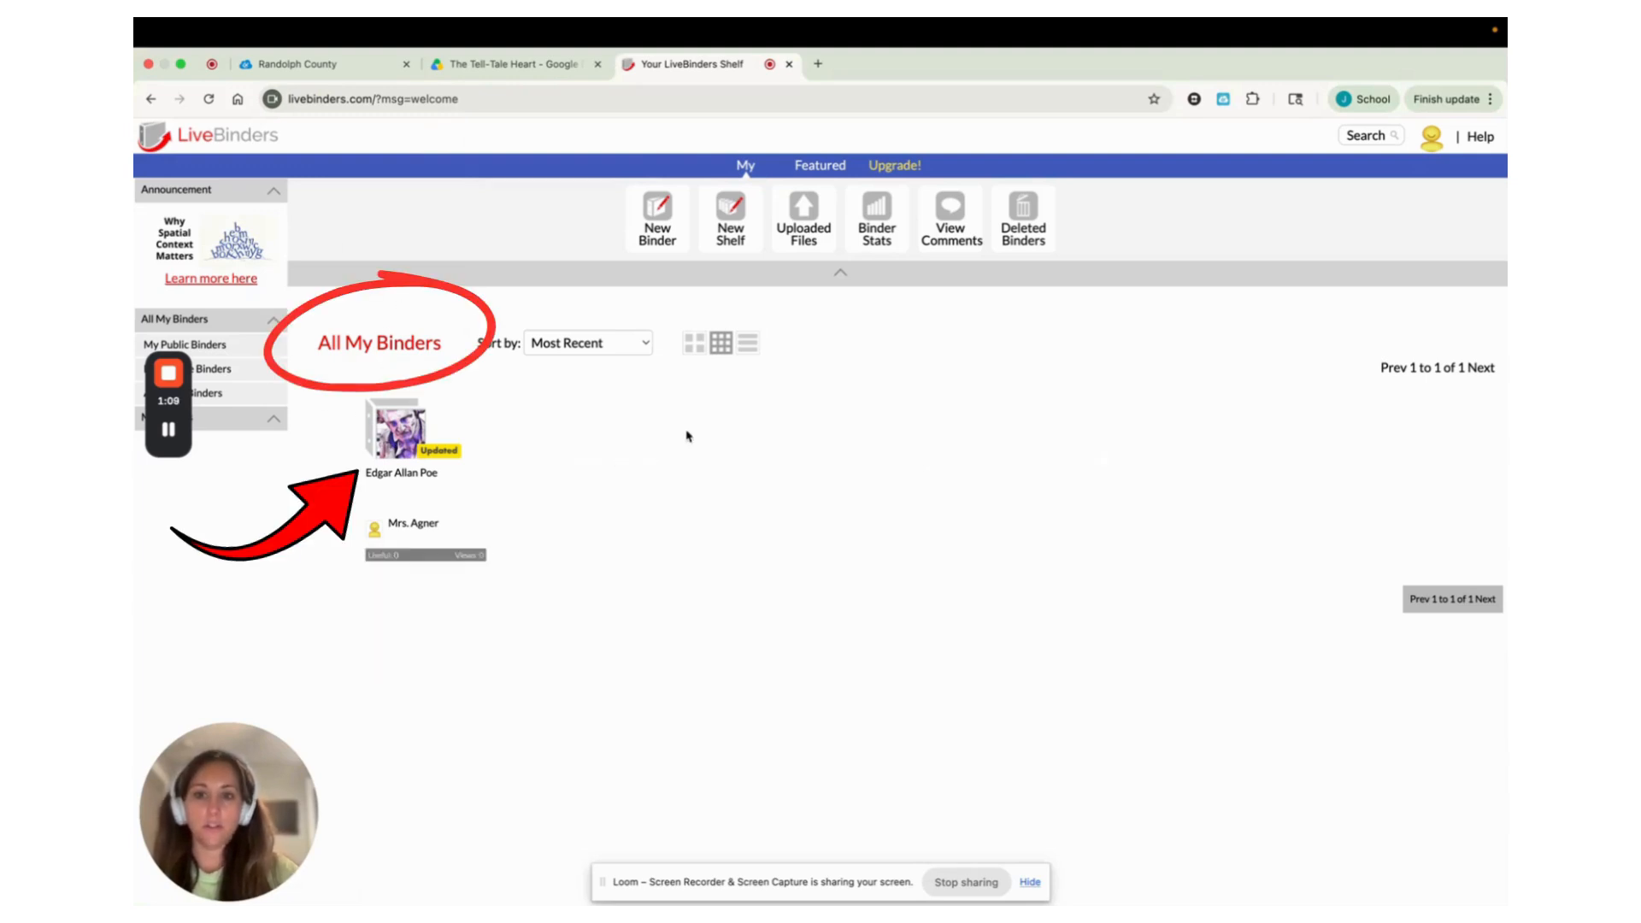
- Open the Edgar Allan Poe binder from the shelf of all own binders
mouse_move(399, 424)
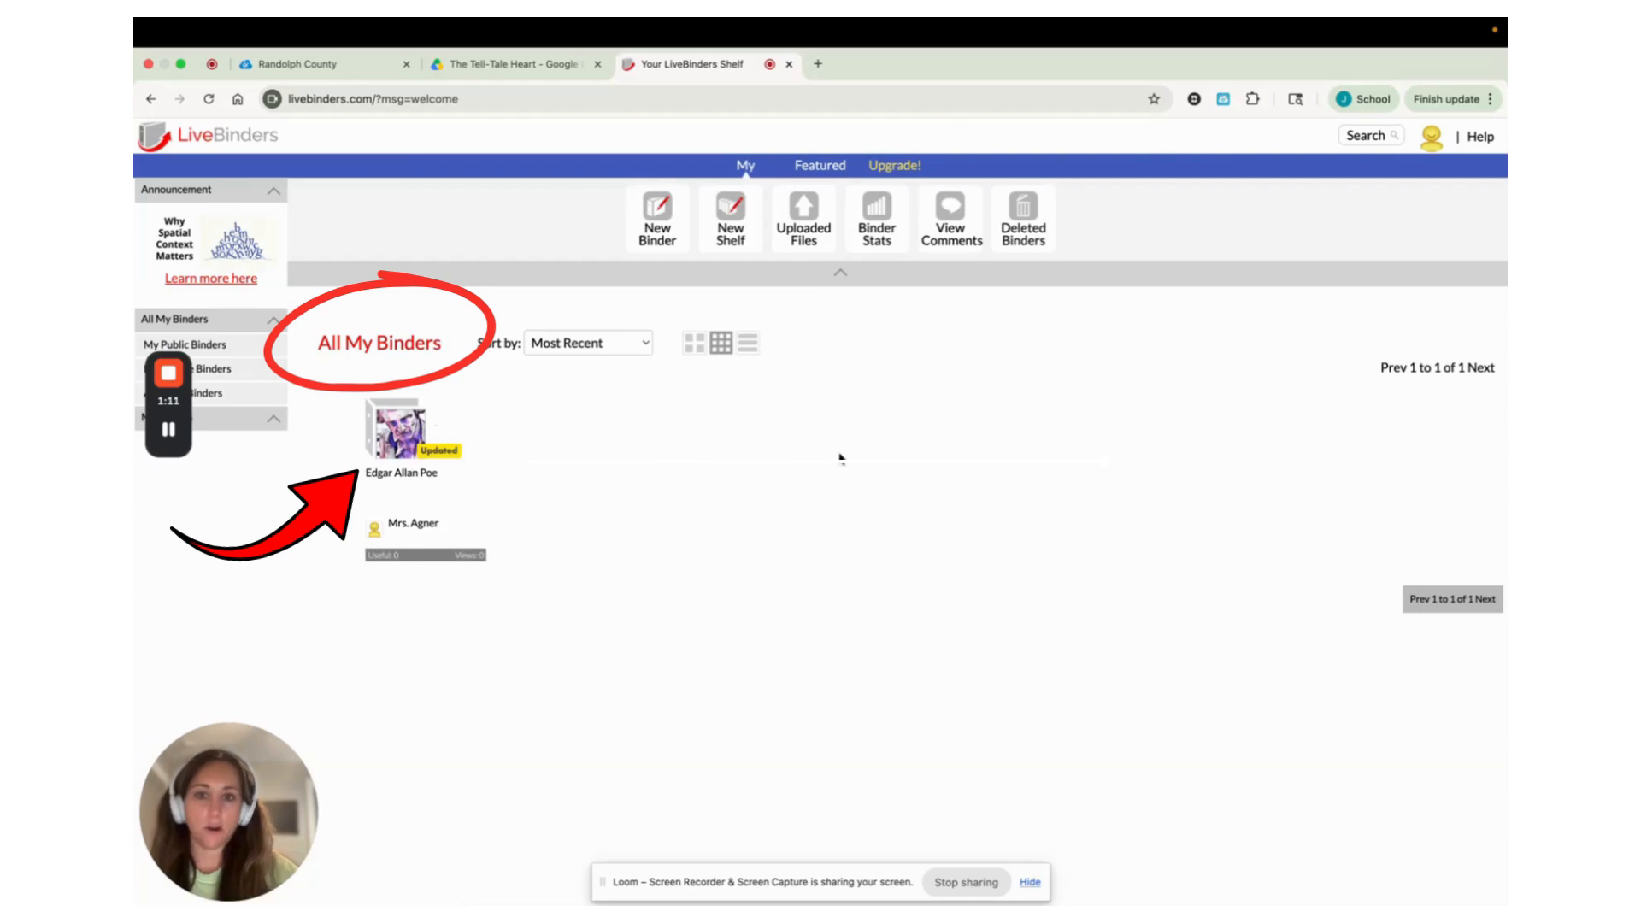
mouse_move(448, 428)
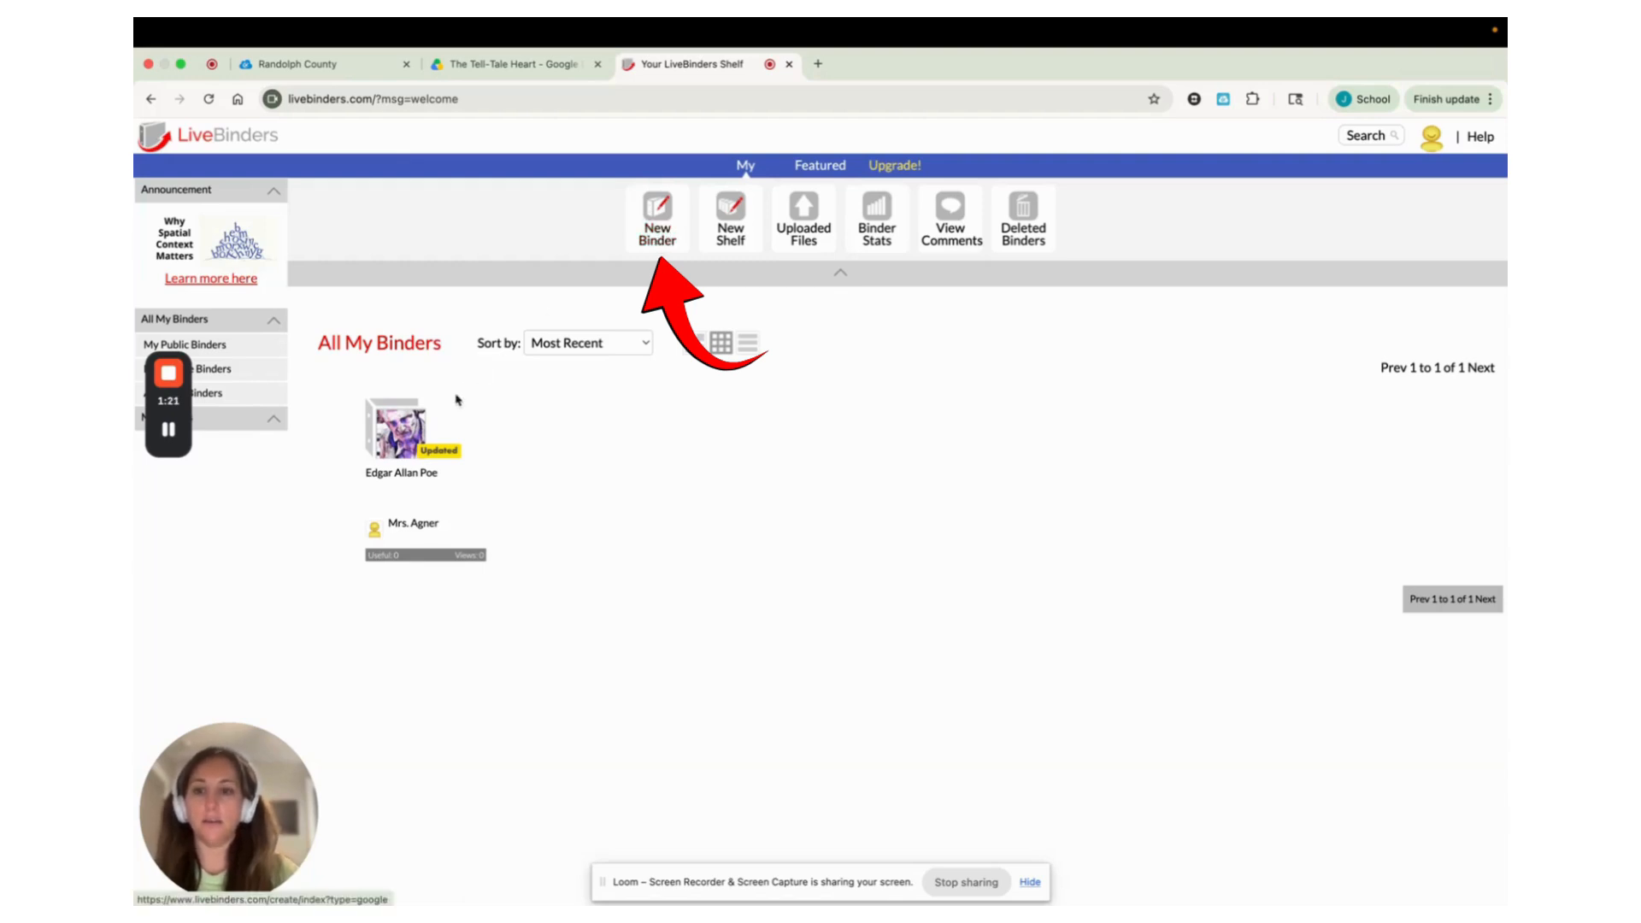
click(400, 421)
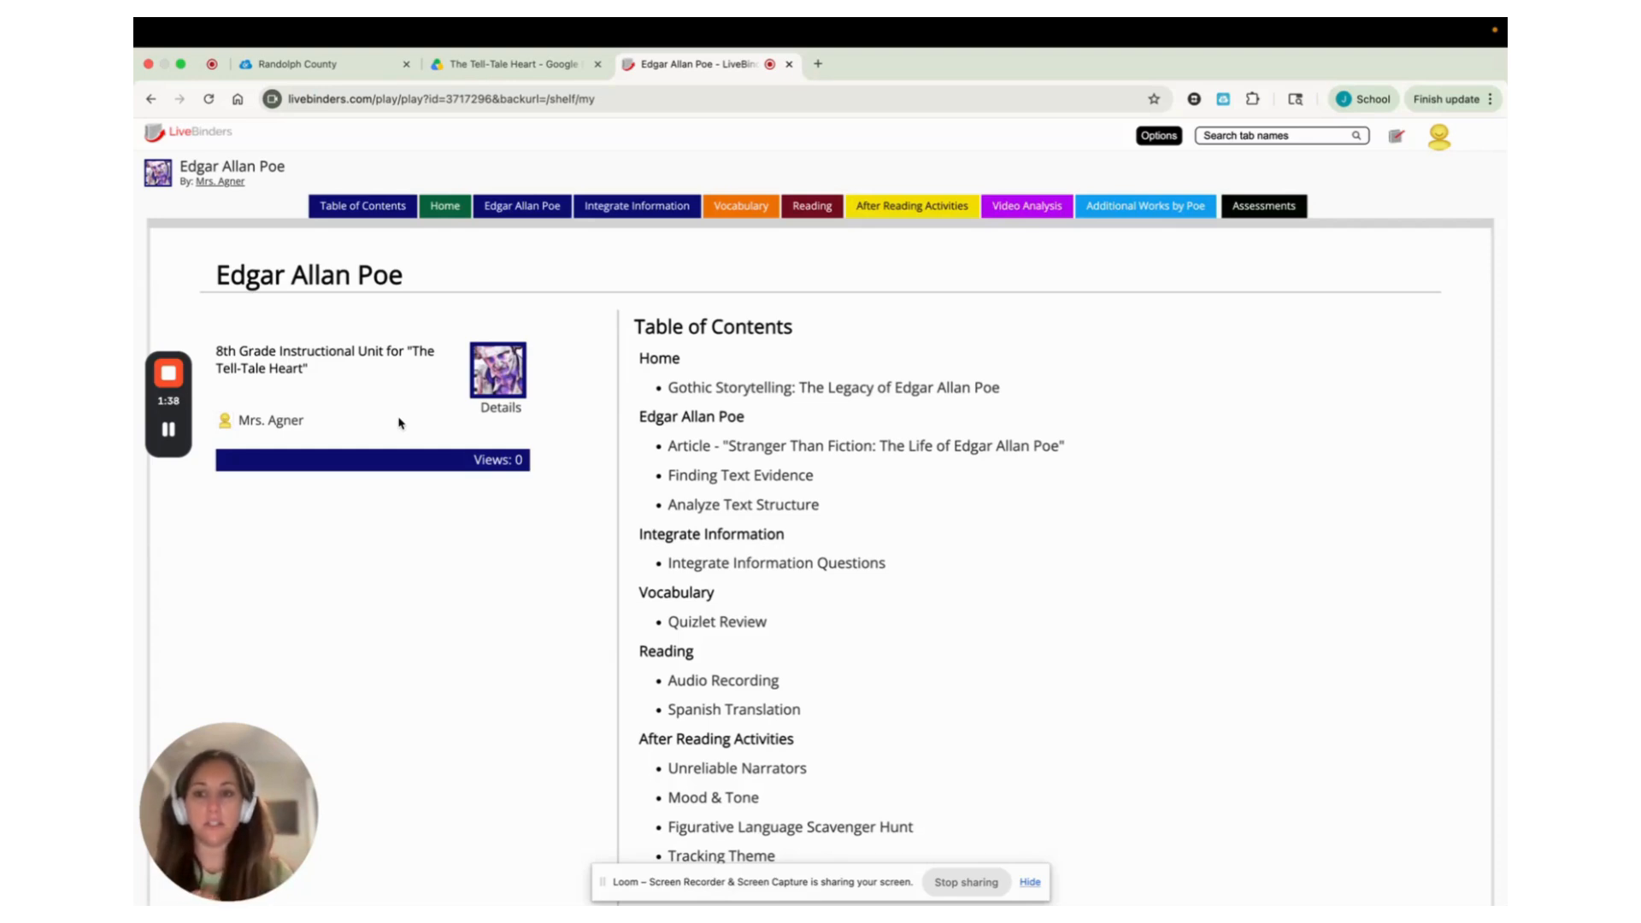
- Look through the Edgar Allan Poe binder's table of contents from Home down to Assessments
click(344, 208)
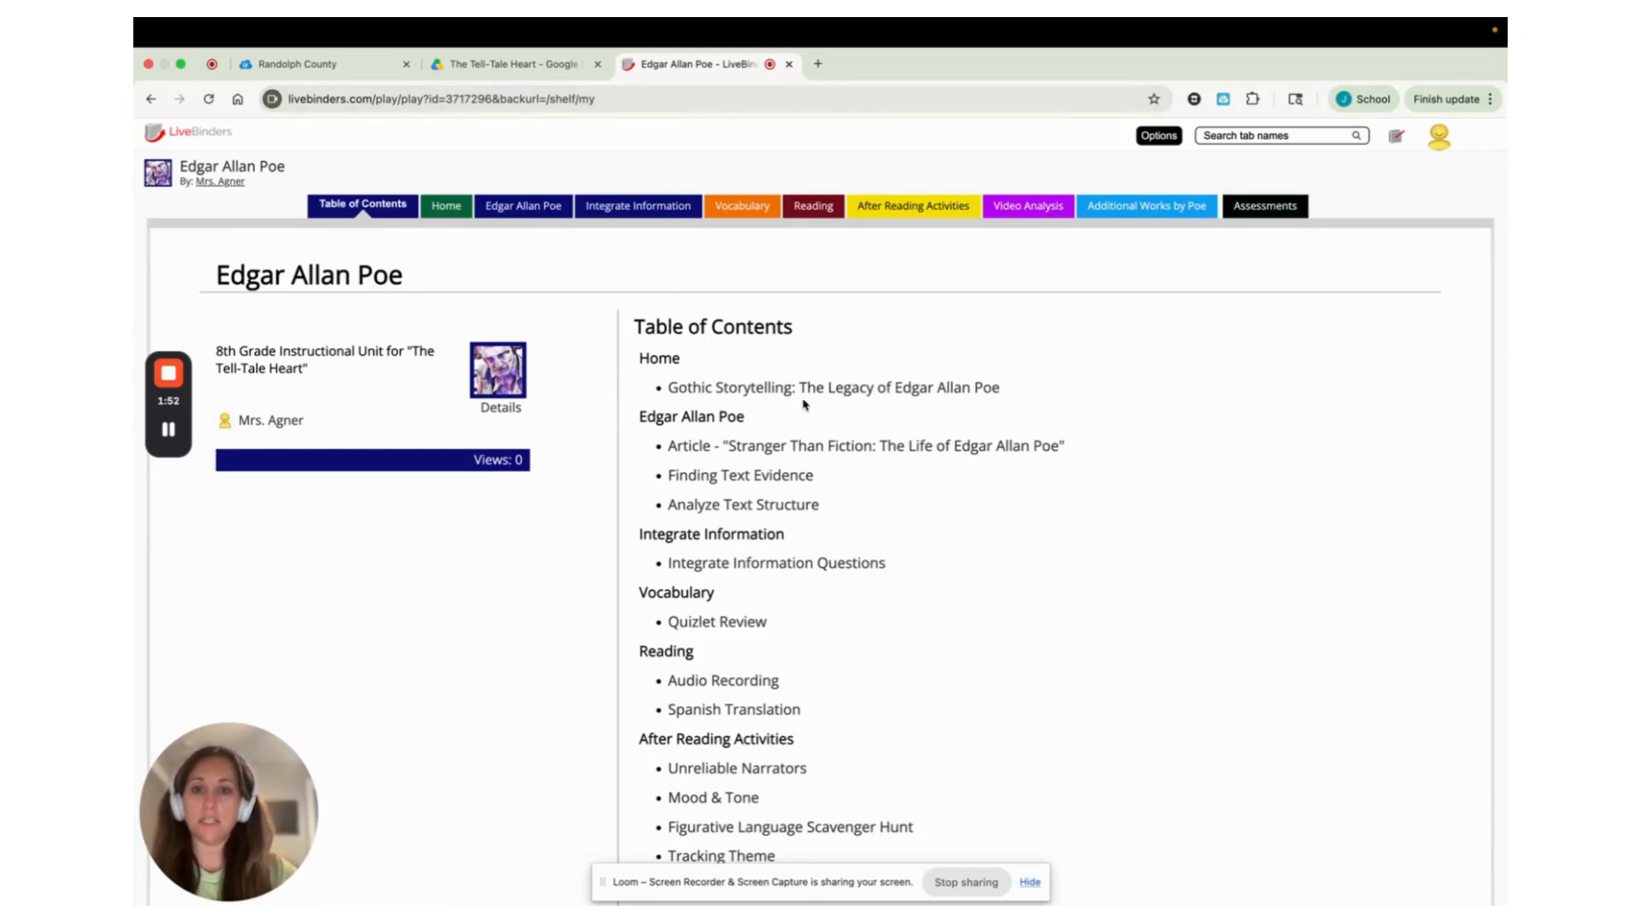
scroll(1098, 528, down, 2)
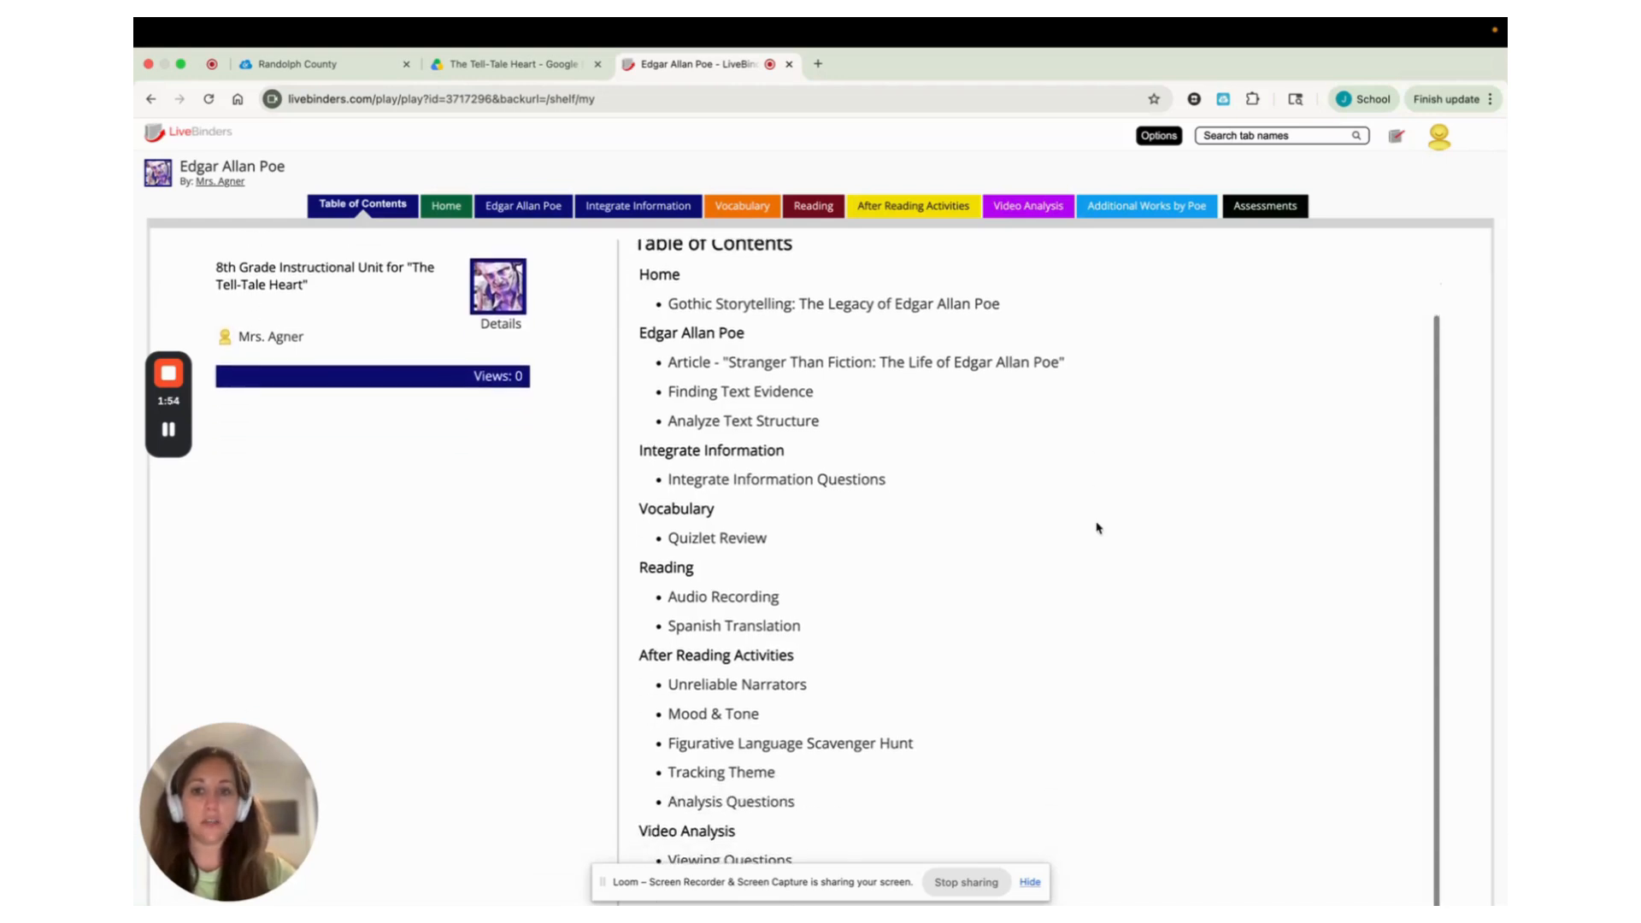
scroll(1099, 528, down, 3)
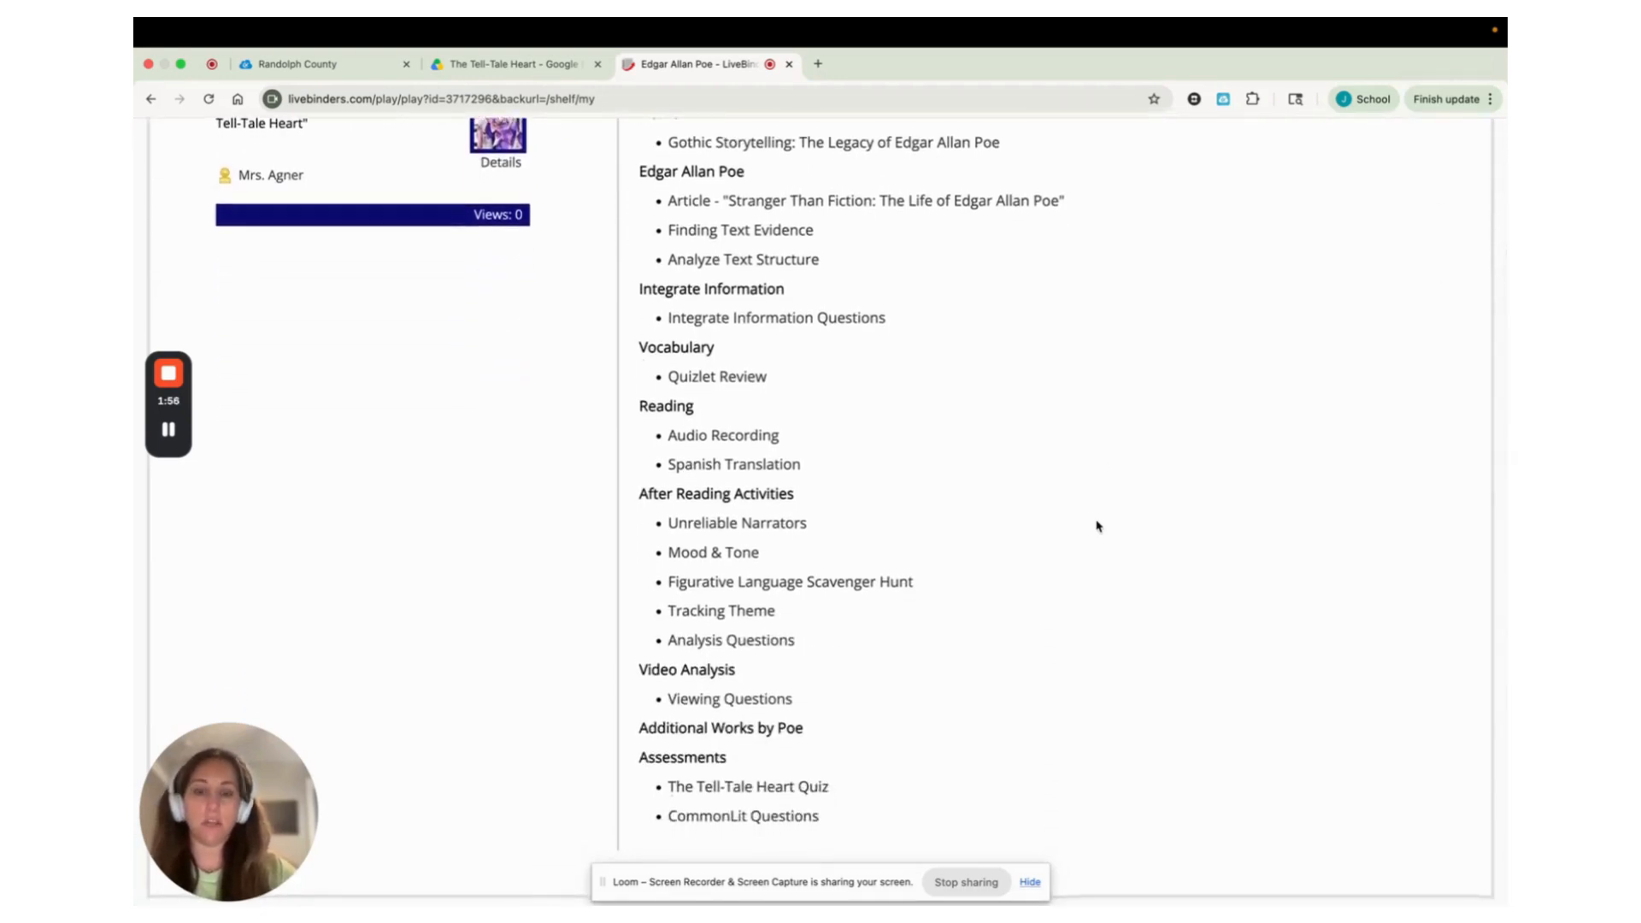
scroll(1098, 527, up, 5)
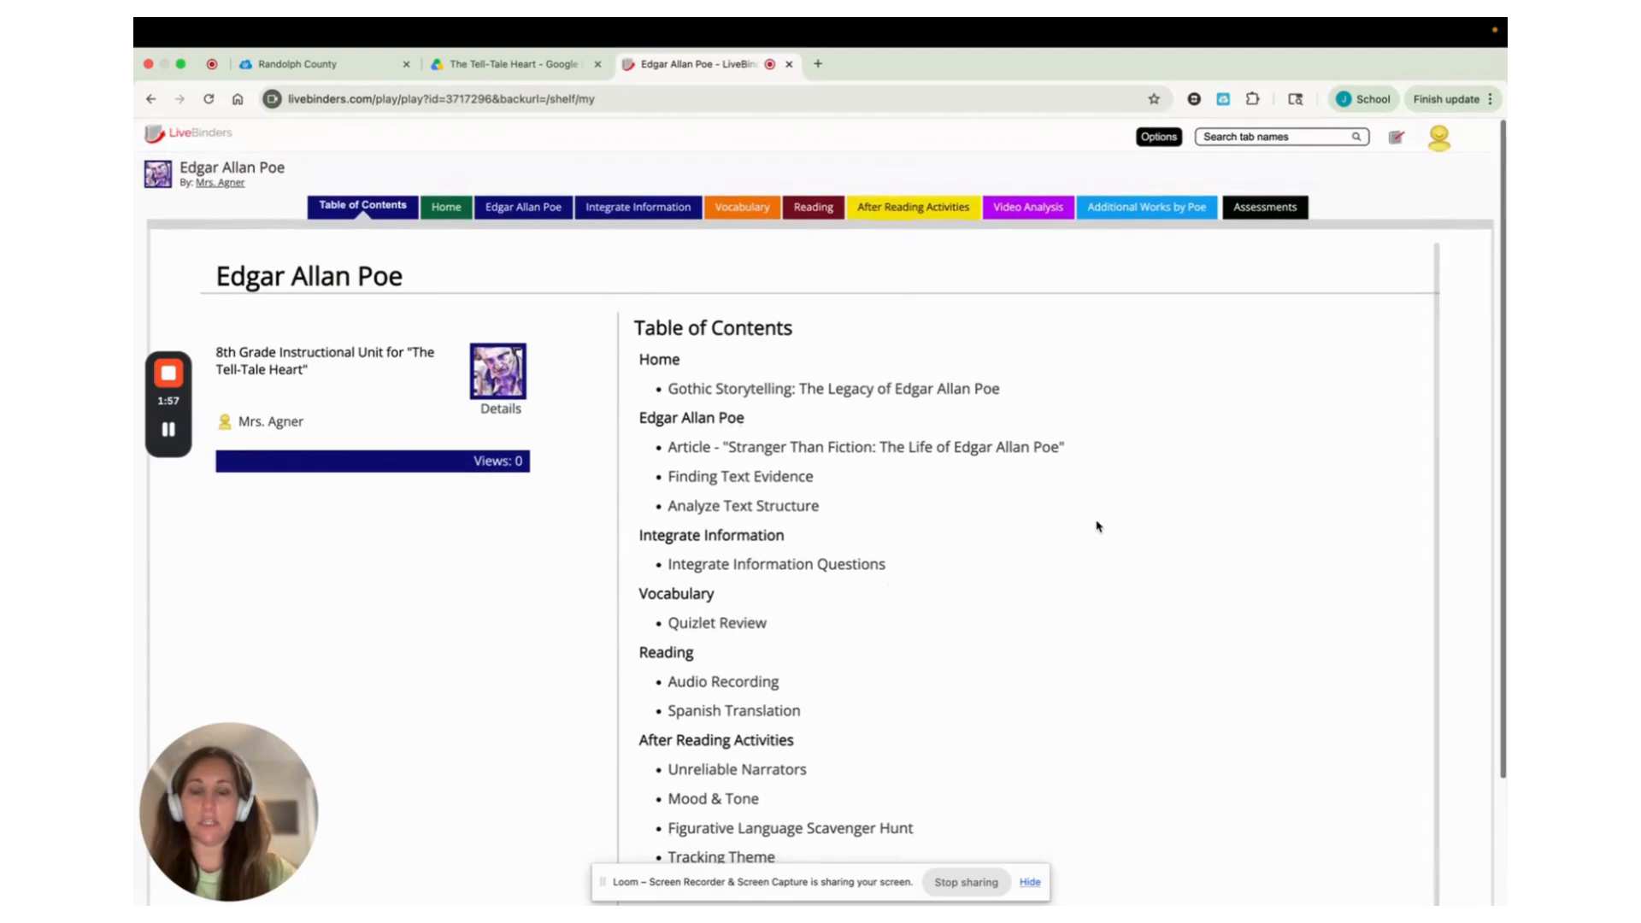
- Open the binder's Home page for editing and examine the options available for the Home tab
click(452, 216)
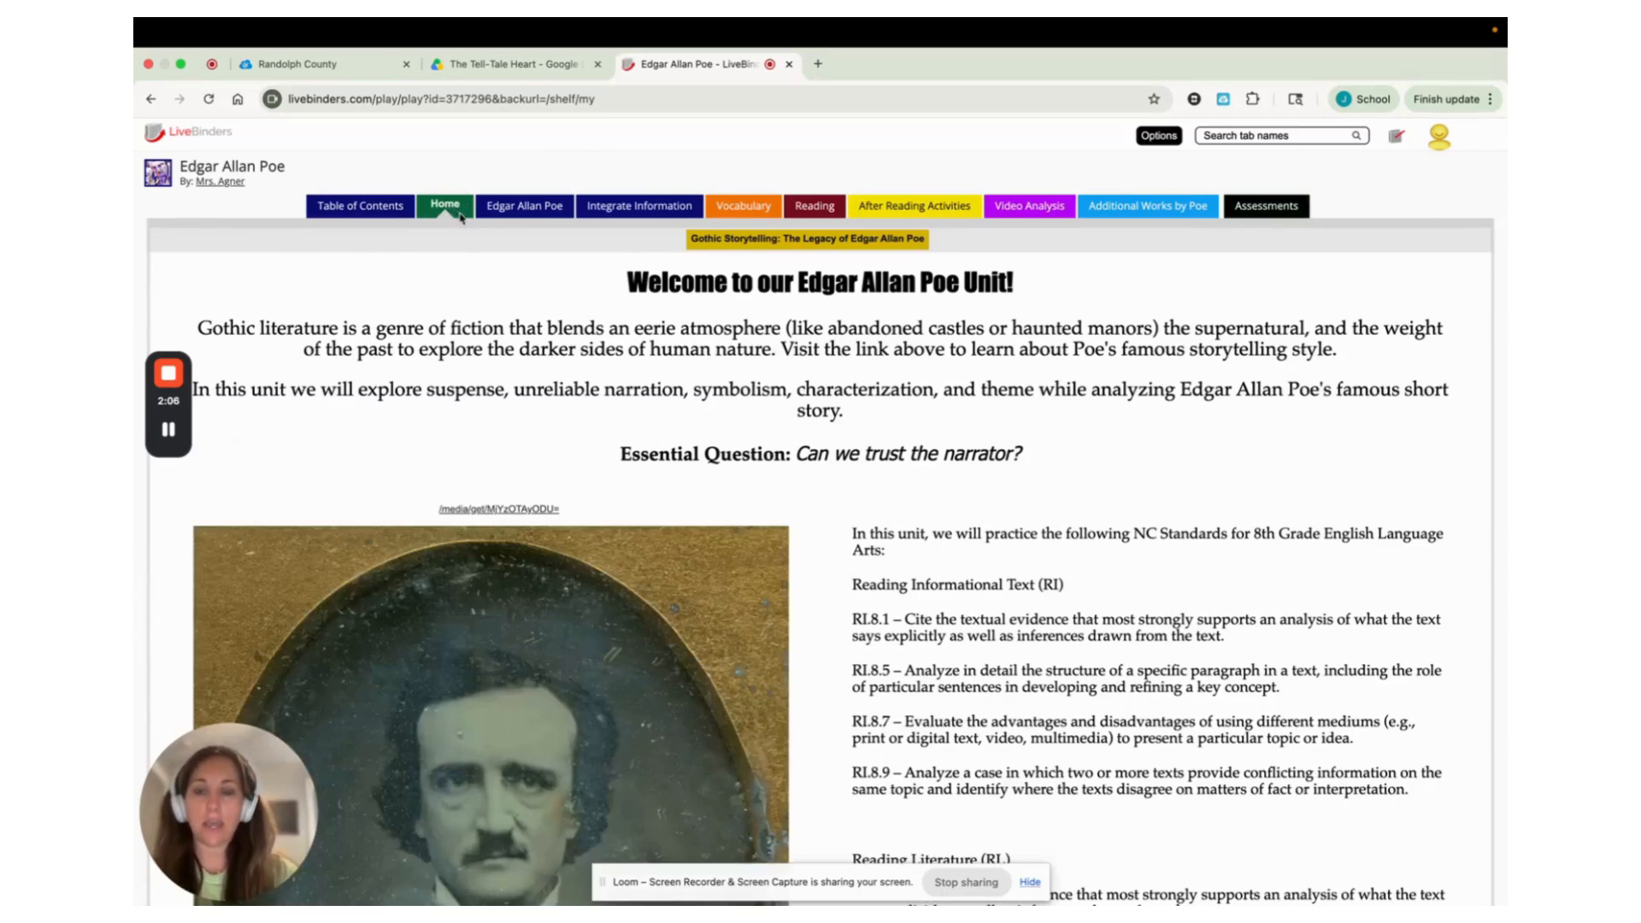
click(1396, 138)
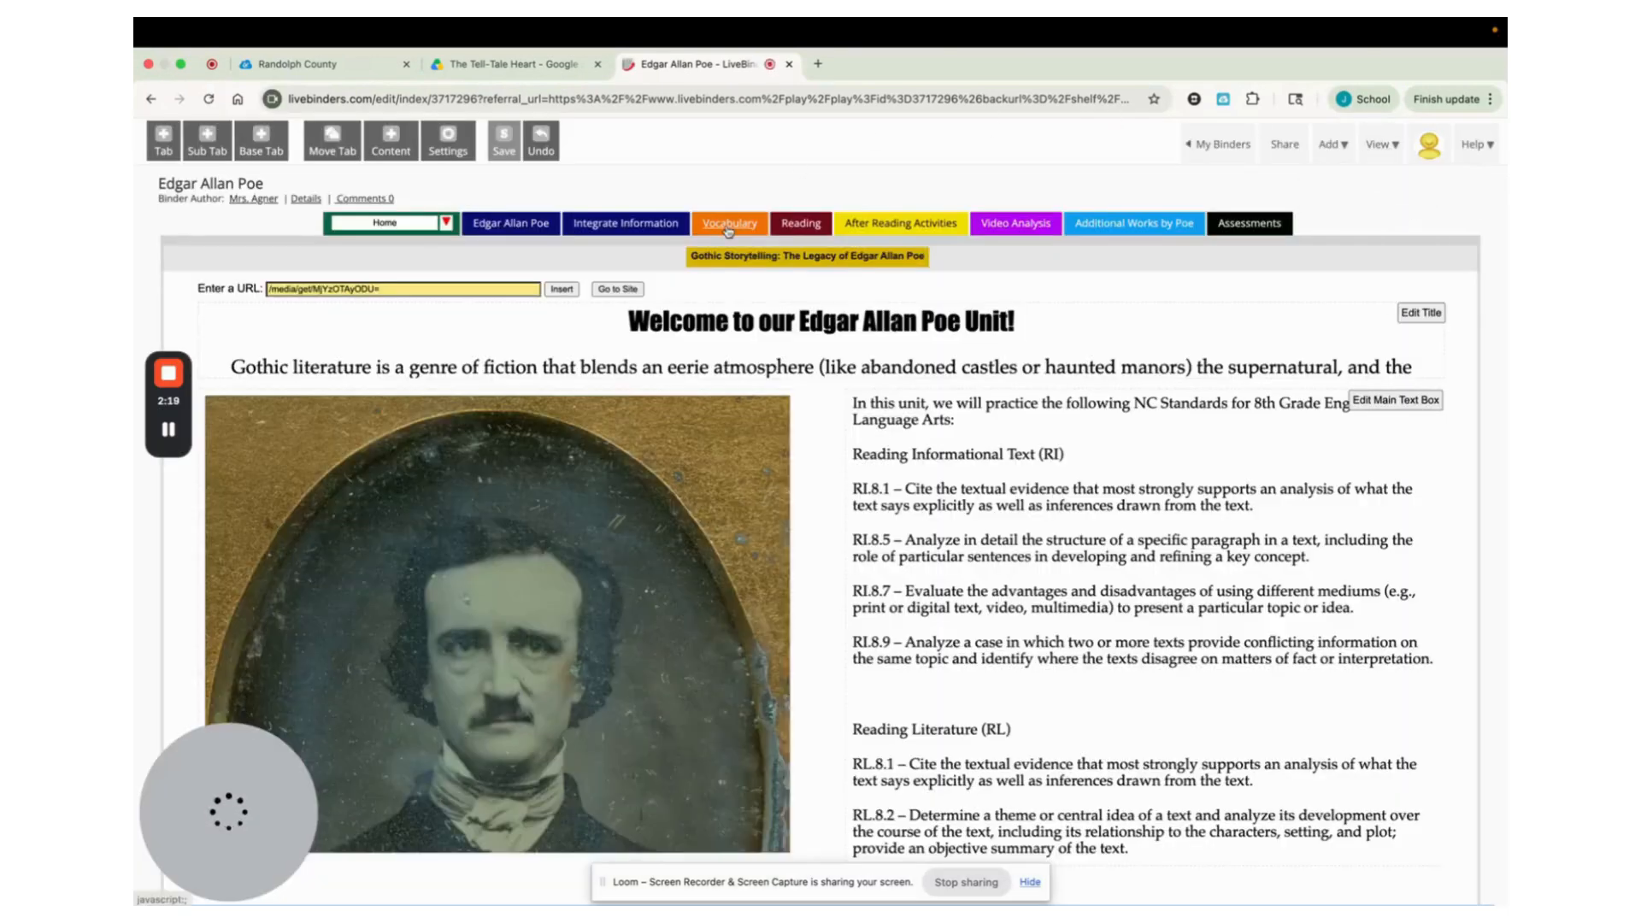
click(446, 224)
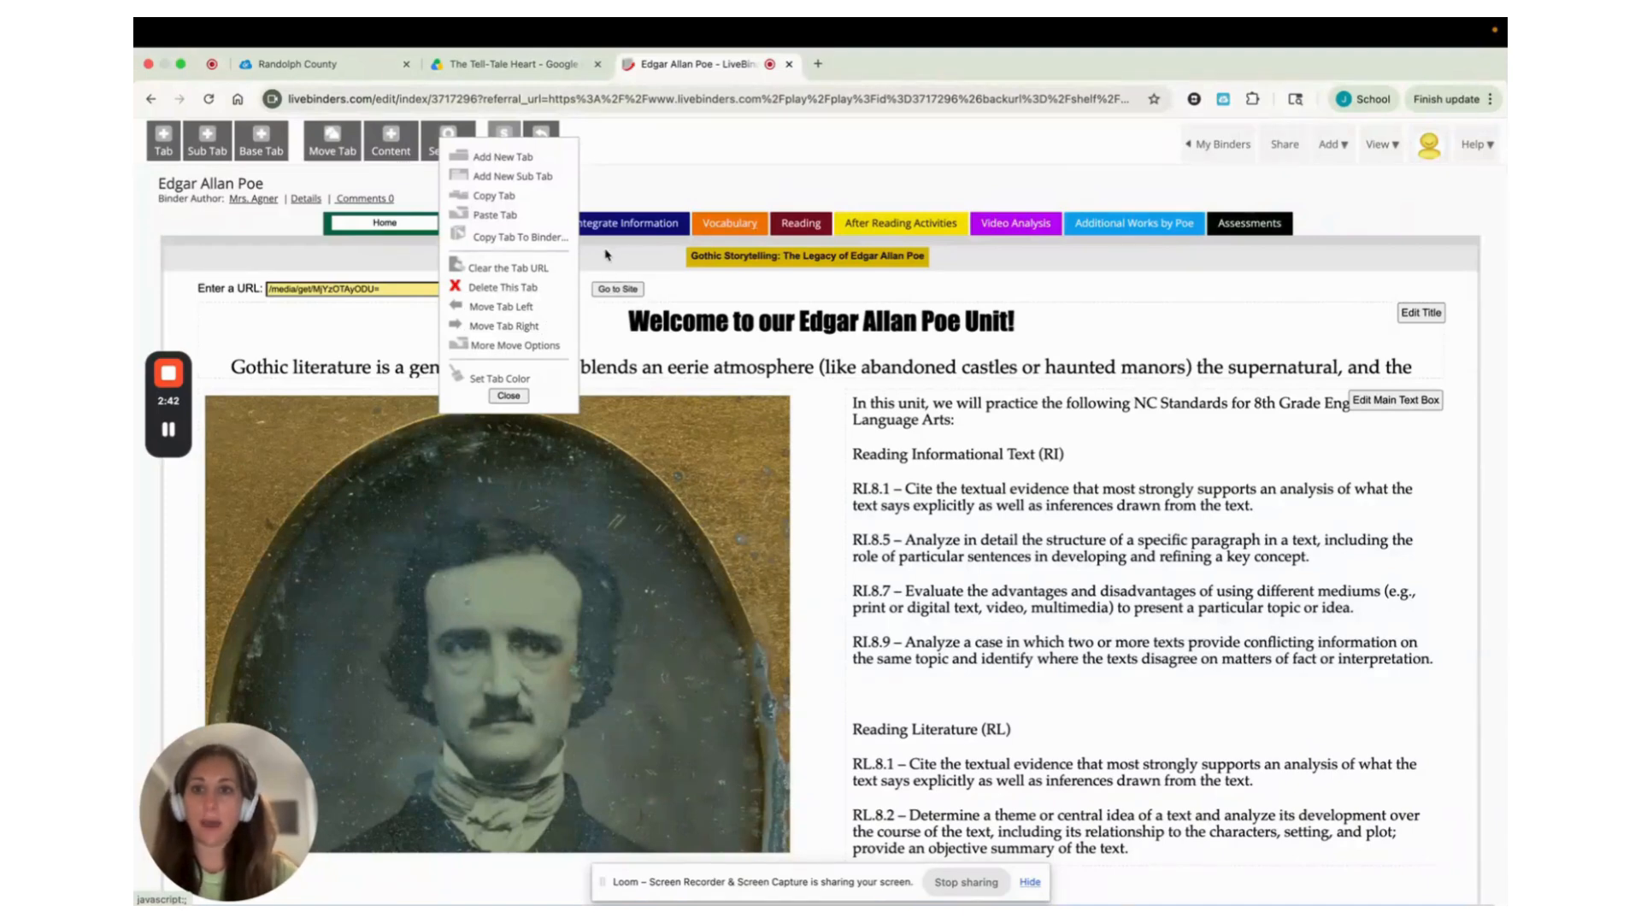
click(509, 396)
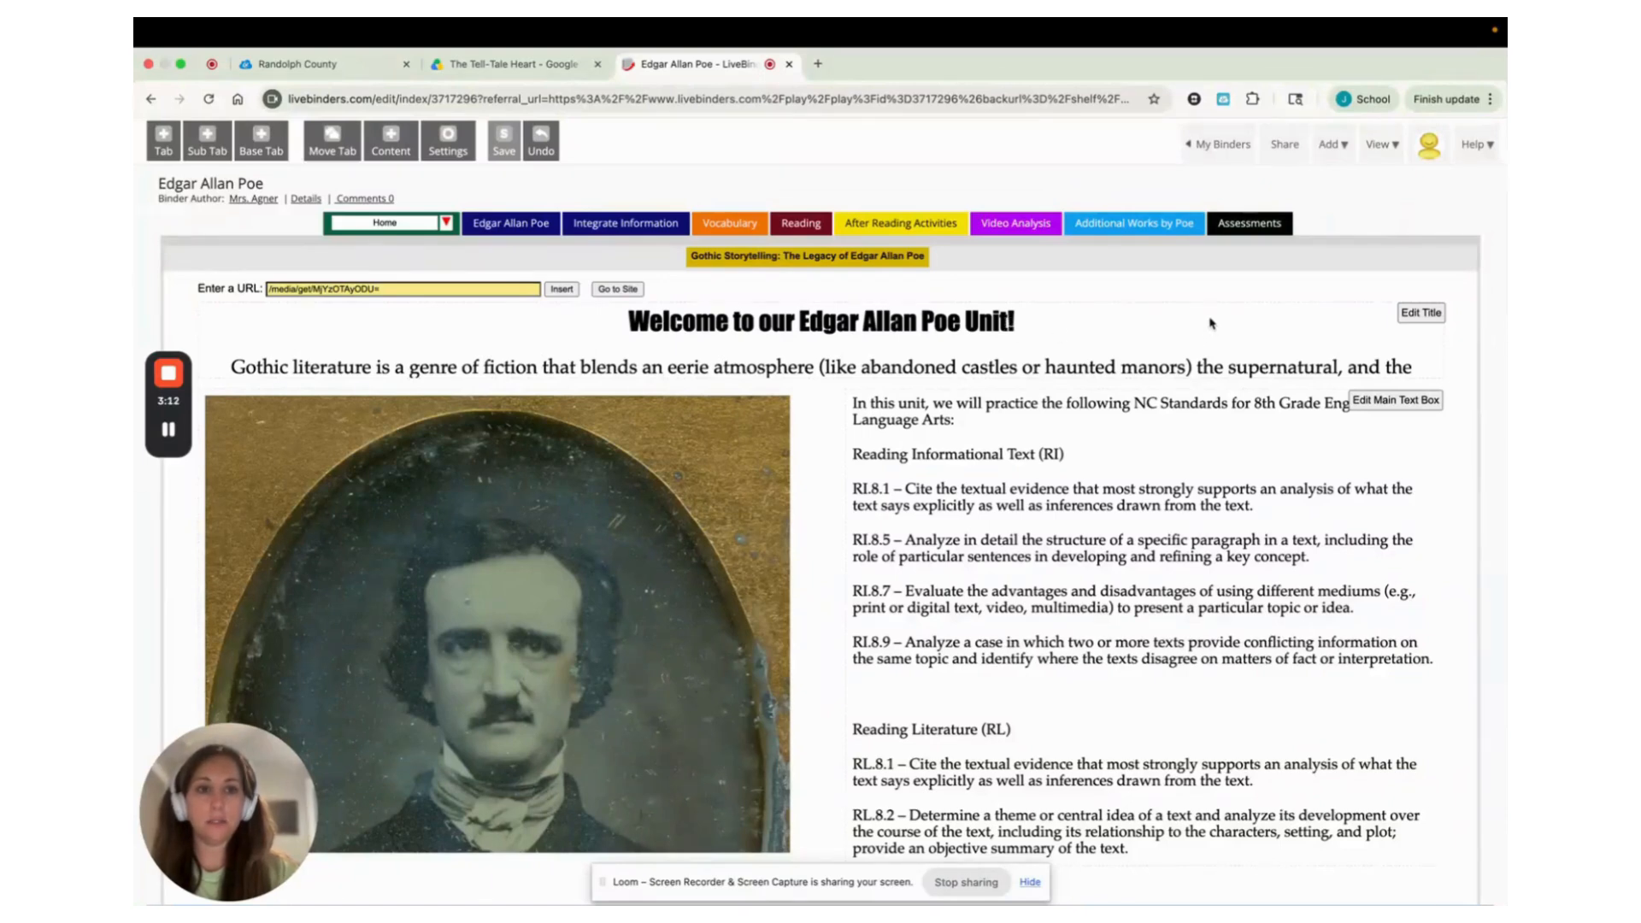
- Switch the binder from editing to the Present view and show its Home page
click(1395, 153)
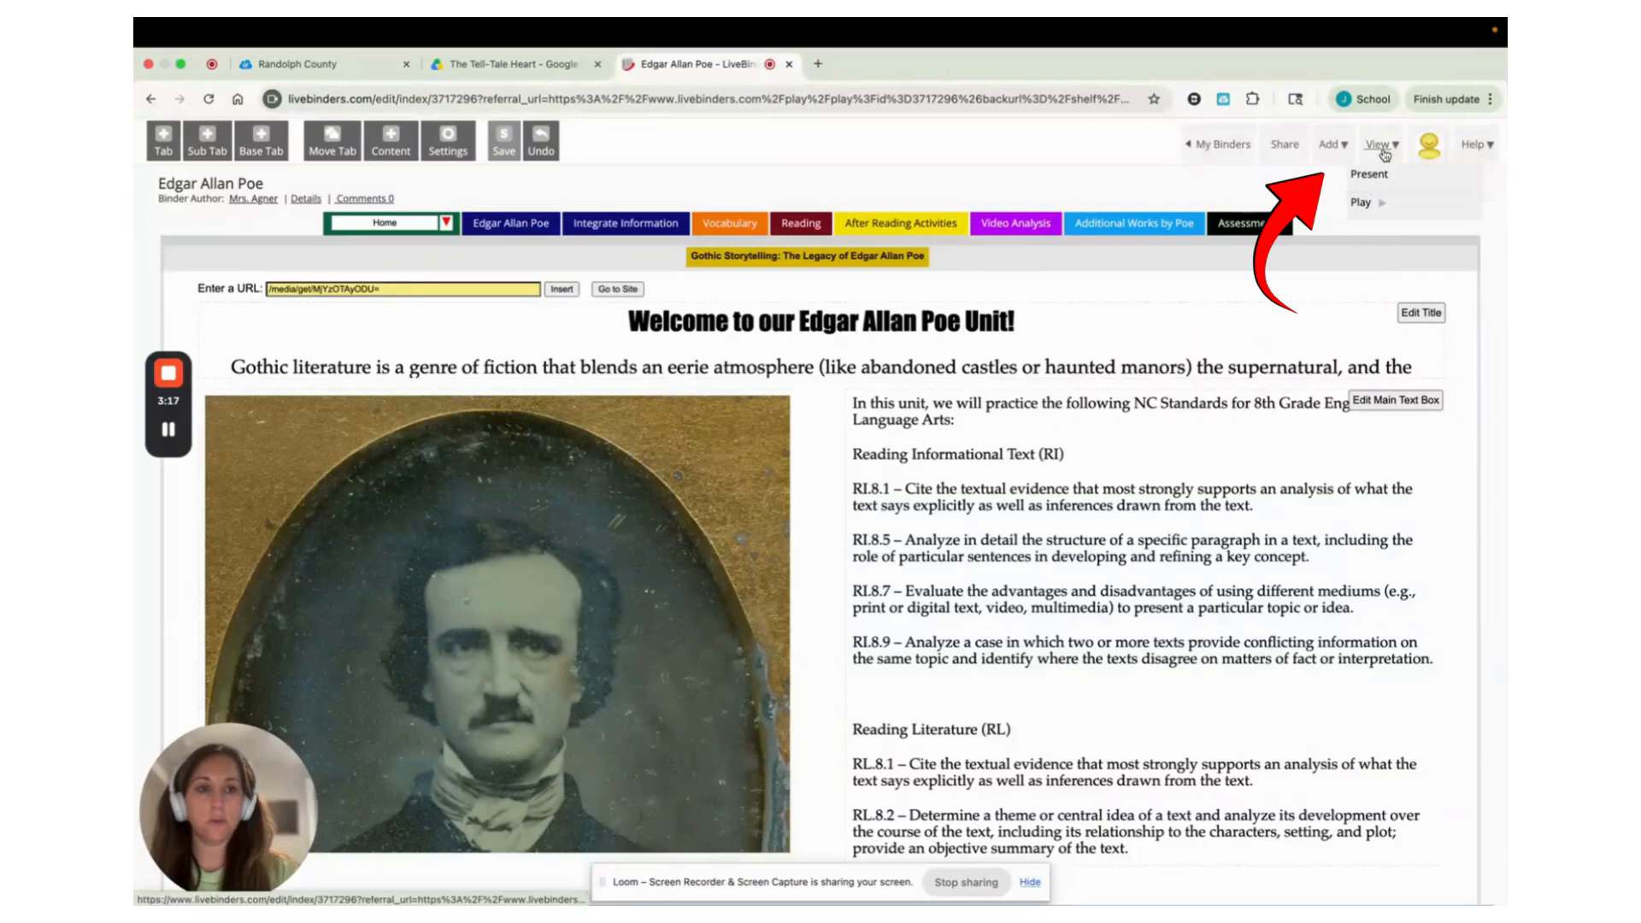
click(1376, 176)
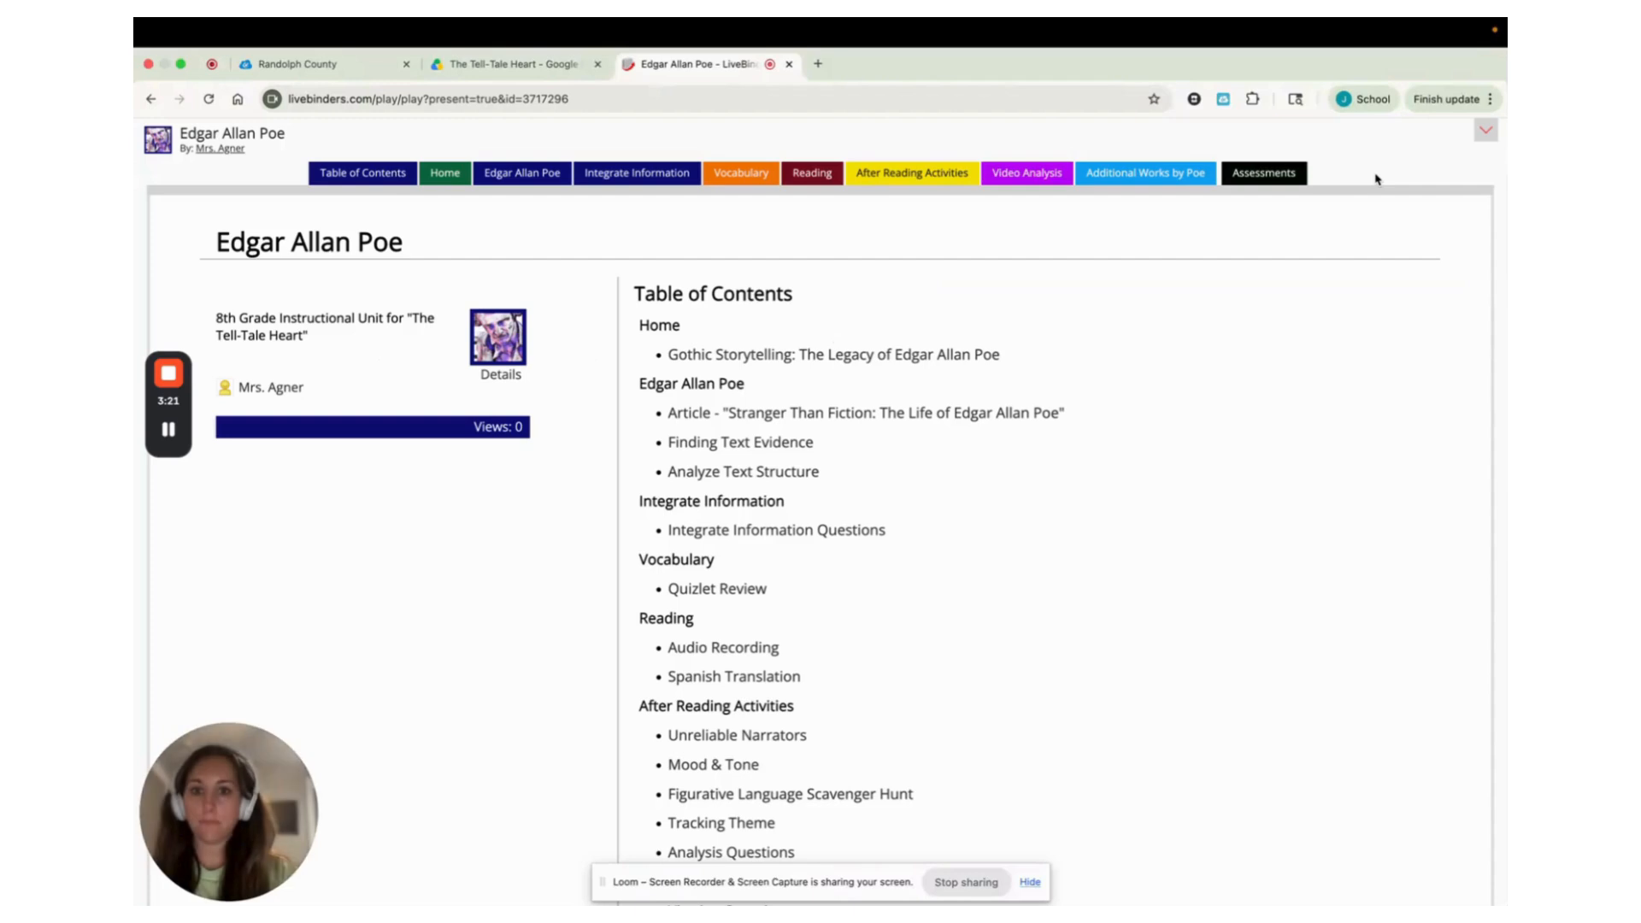
click(452, 178)
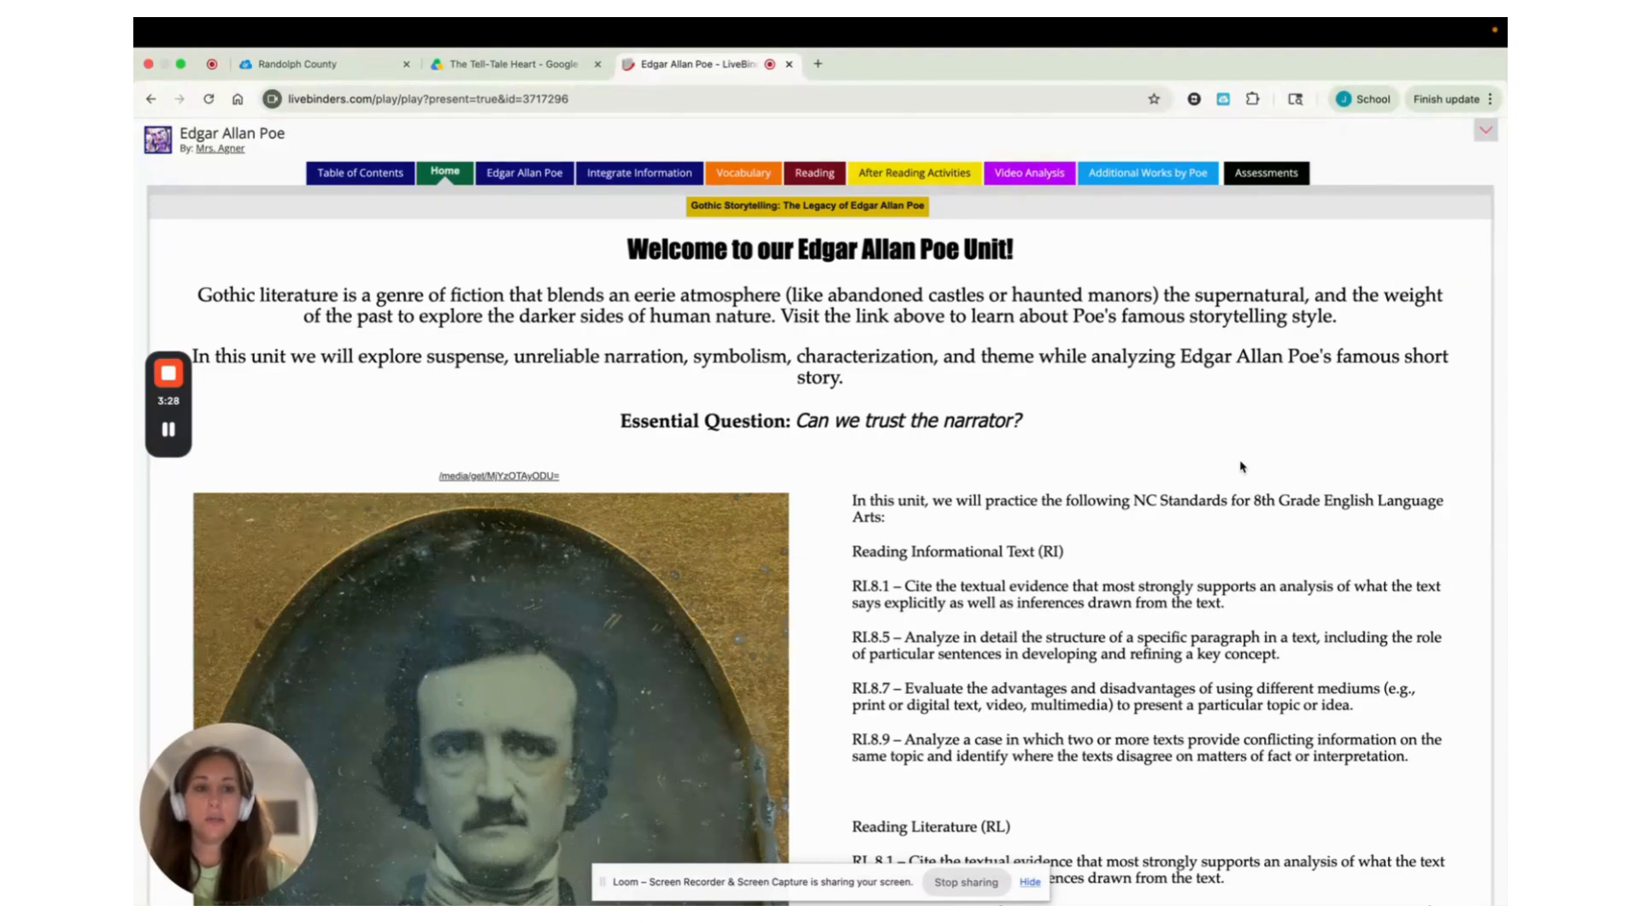
- Read the Home page's unit introduction and its lists of Reading Informational Text and Reading Literature standards
scroll(1242, 467, down, 2)
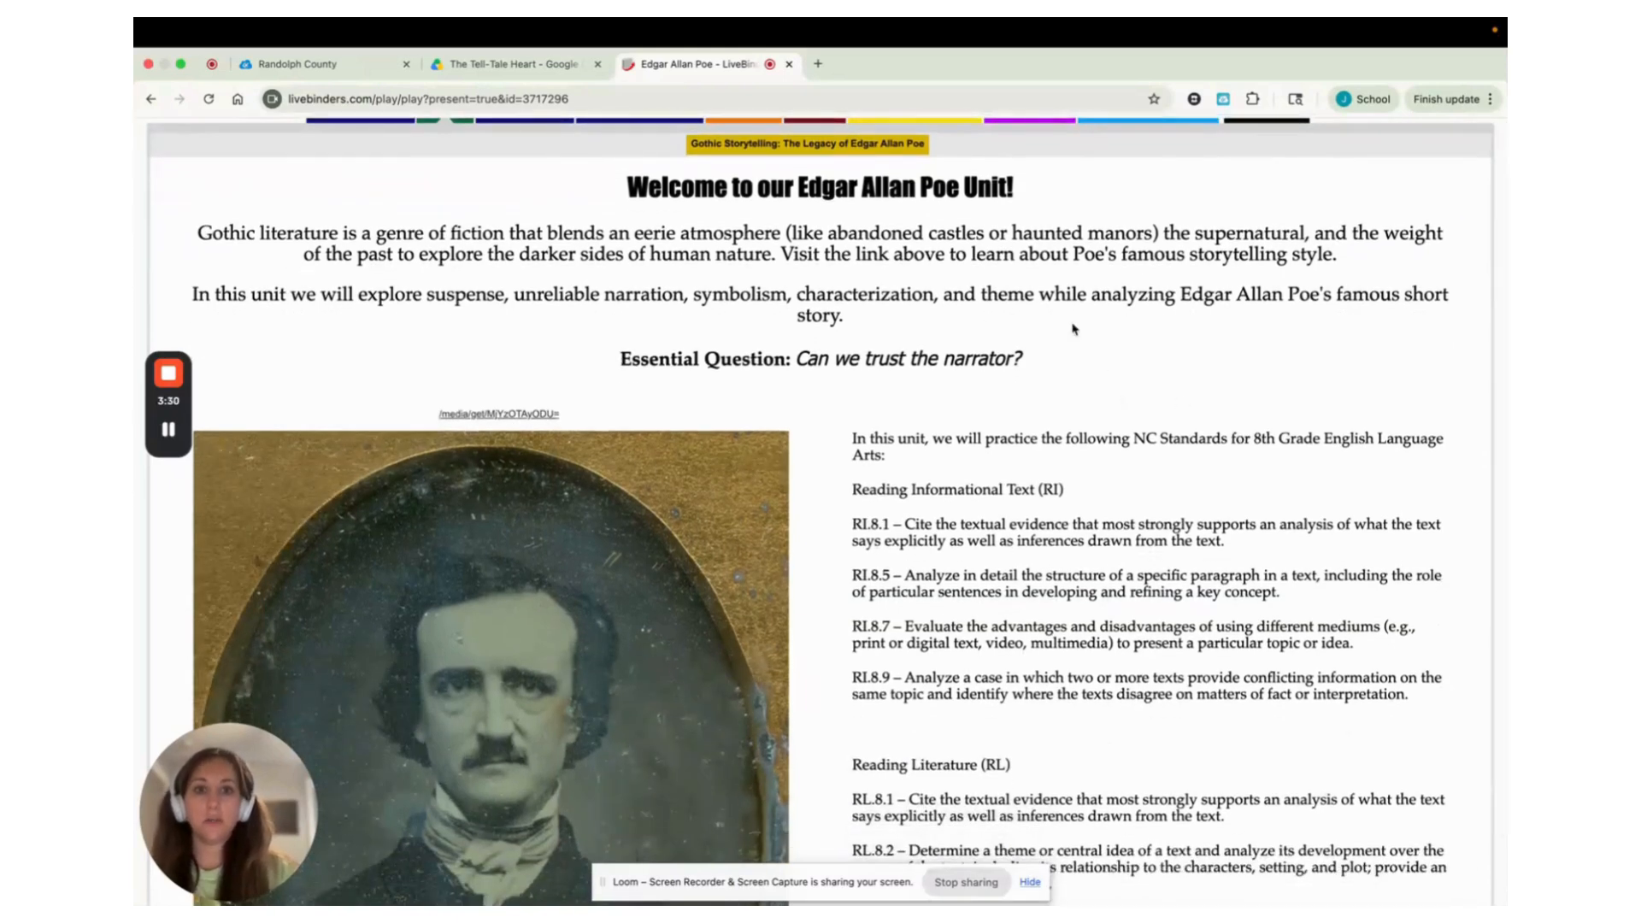
scroll(981, 456, down, 5)
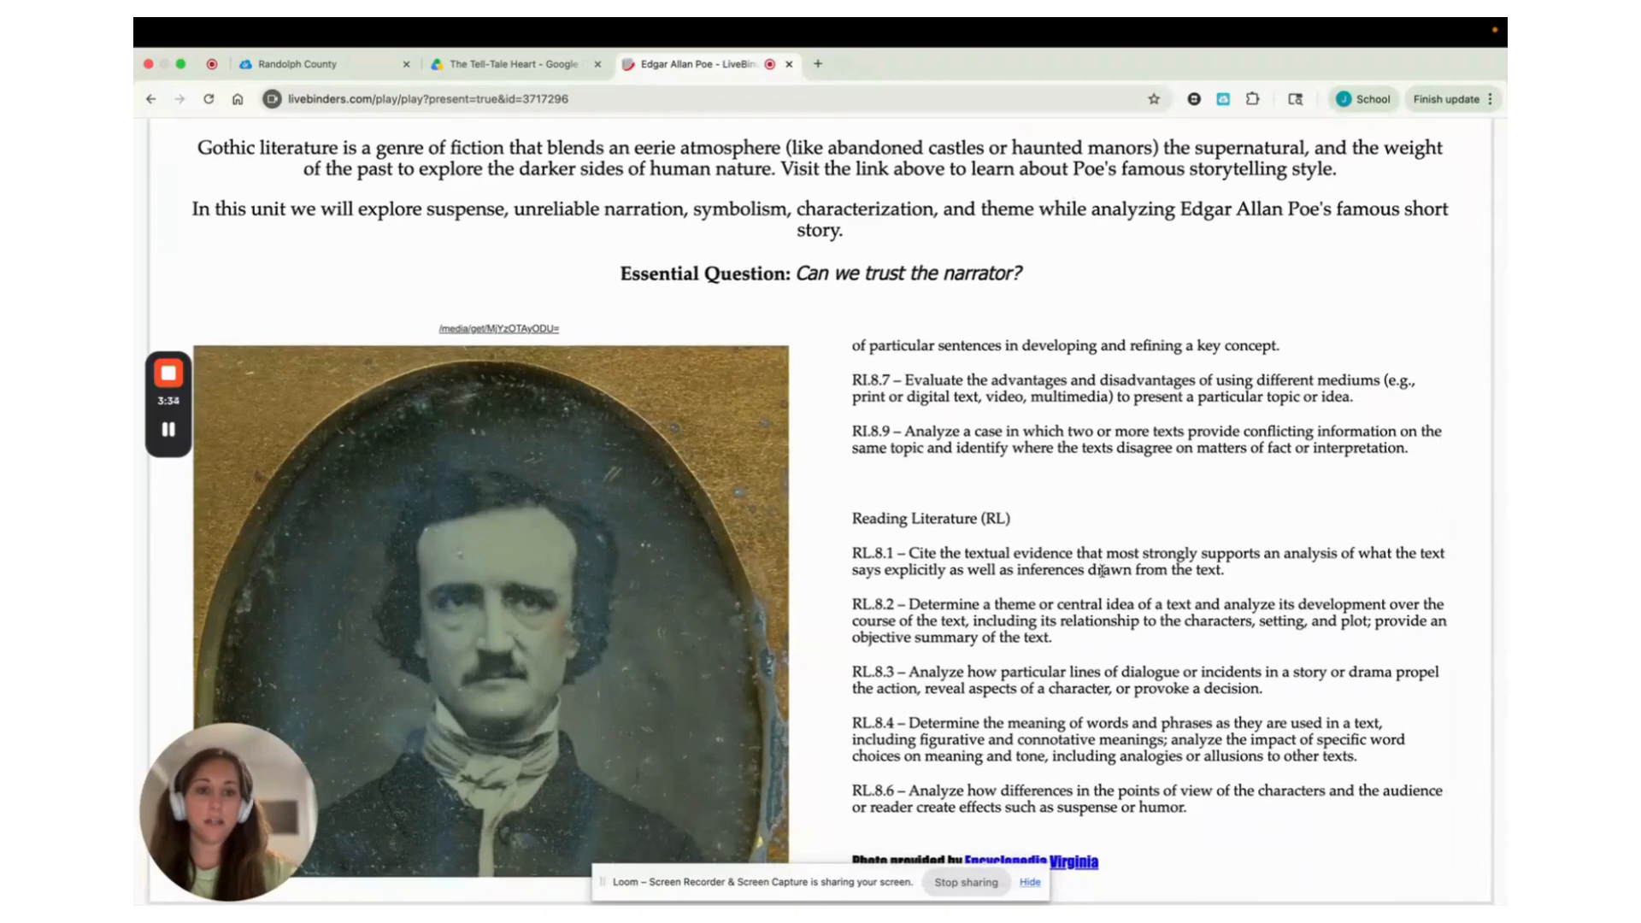
scroll(898, 393, up, 3)
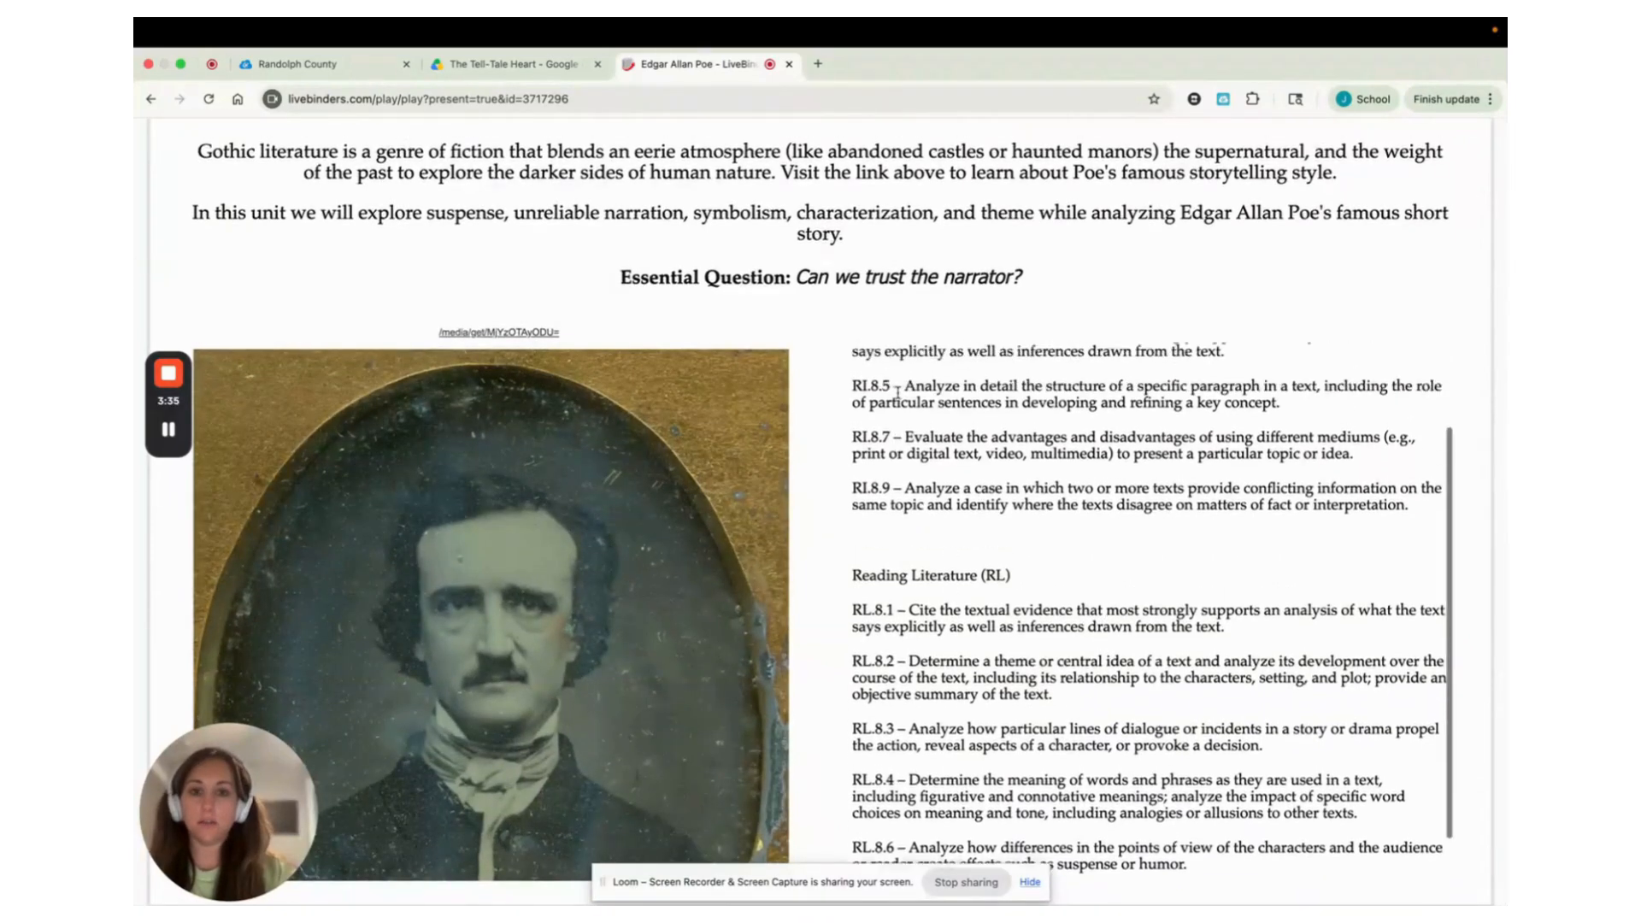
scroll(897, 393, down, 3)
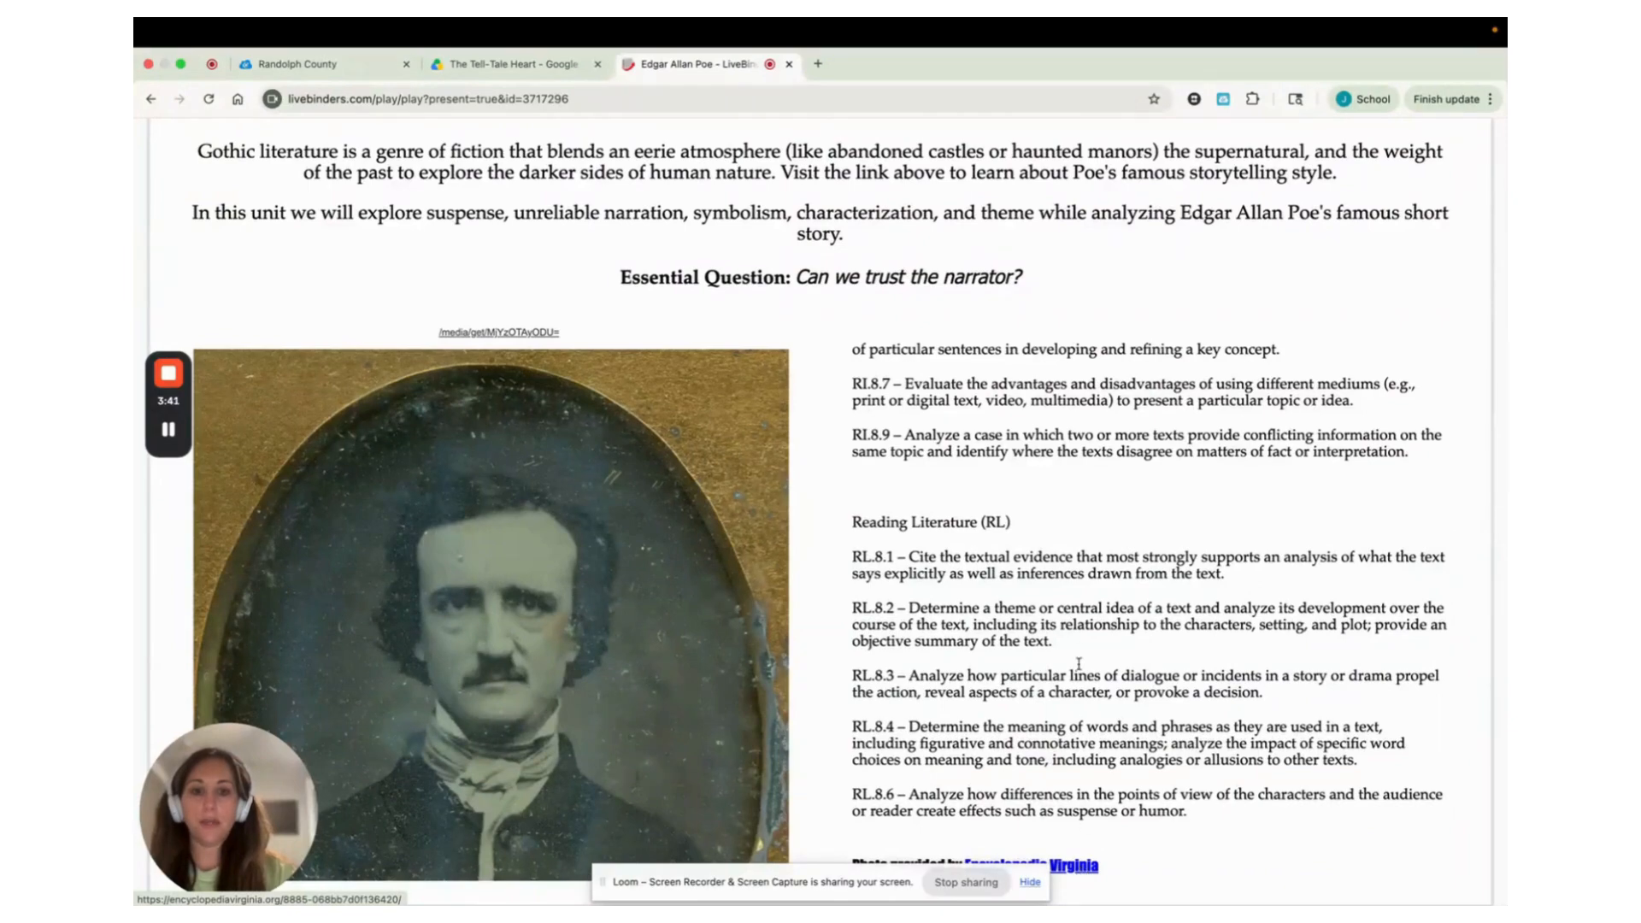
scroll(1070, 529, up, 5)
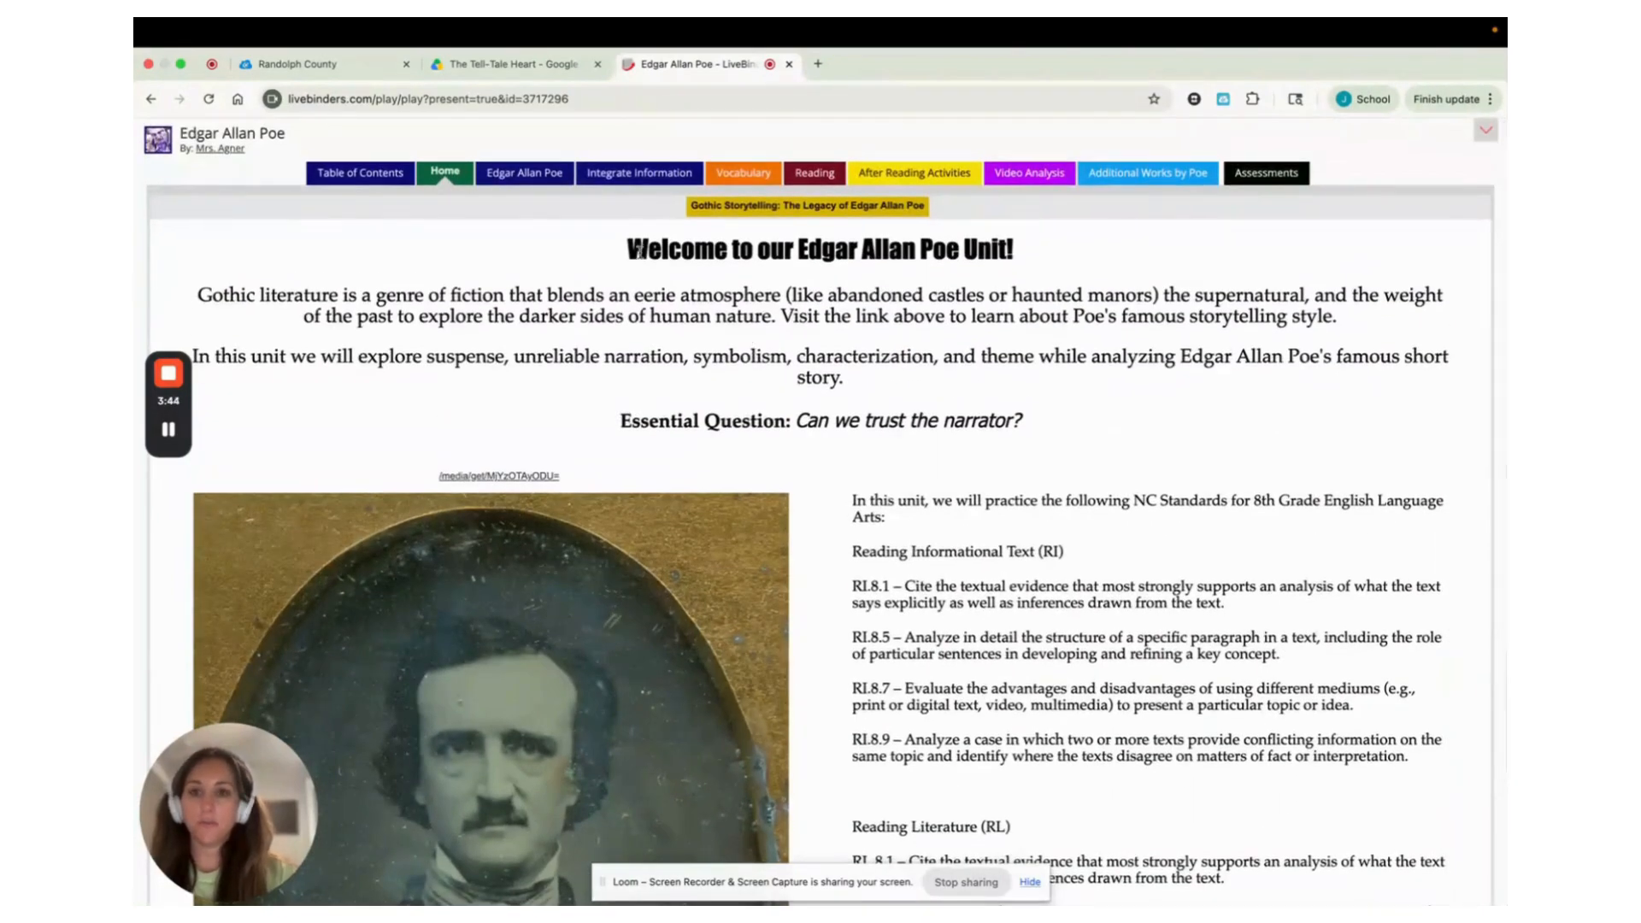
- View the Edgar Allan Poe page's sub-tabs: the "Stranger Than Fiction" article, Finding Text Evidence and Analyze Text Structure
click(530, 174)
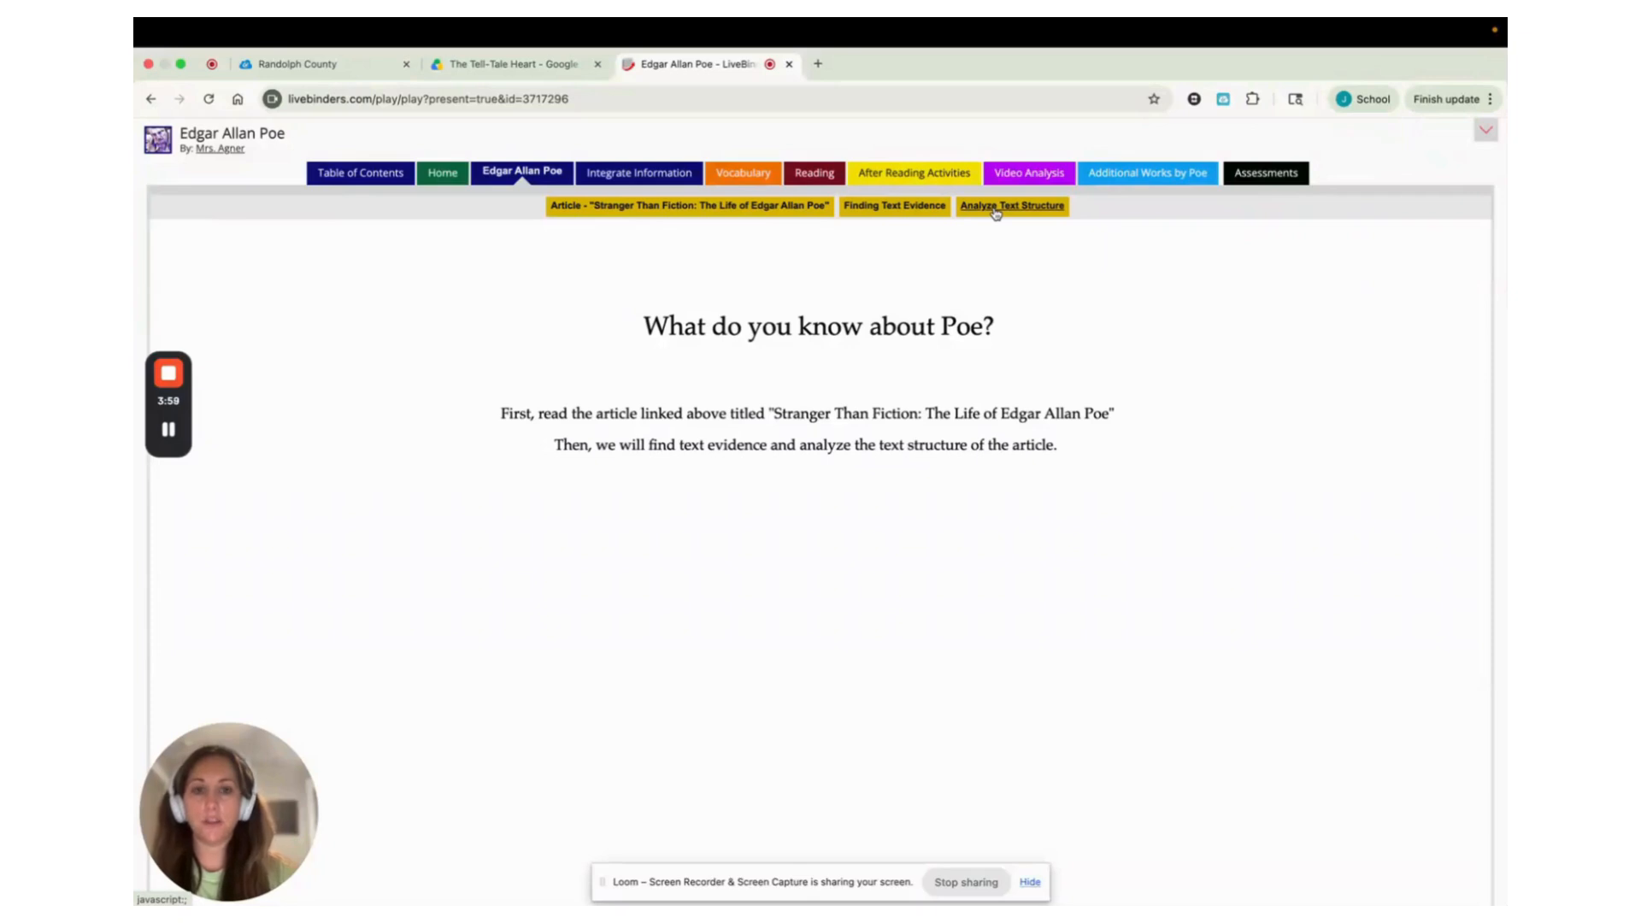
click(693, 209)
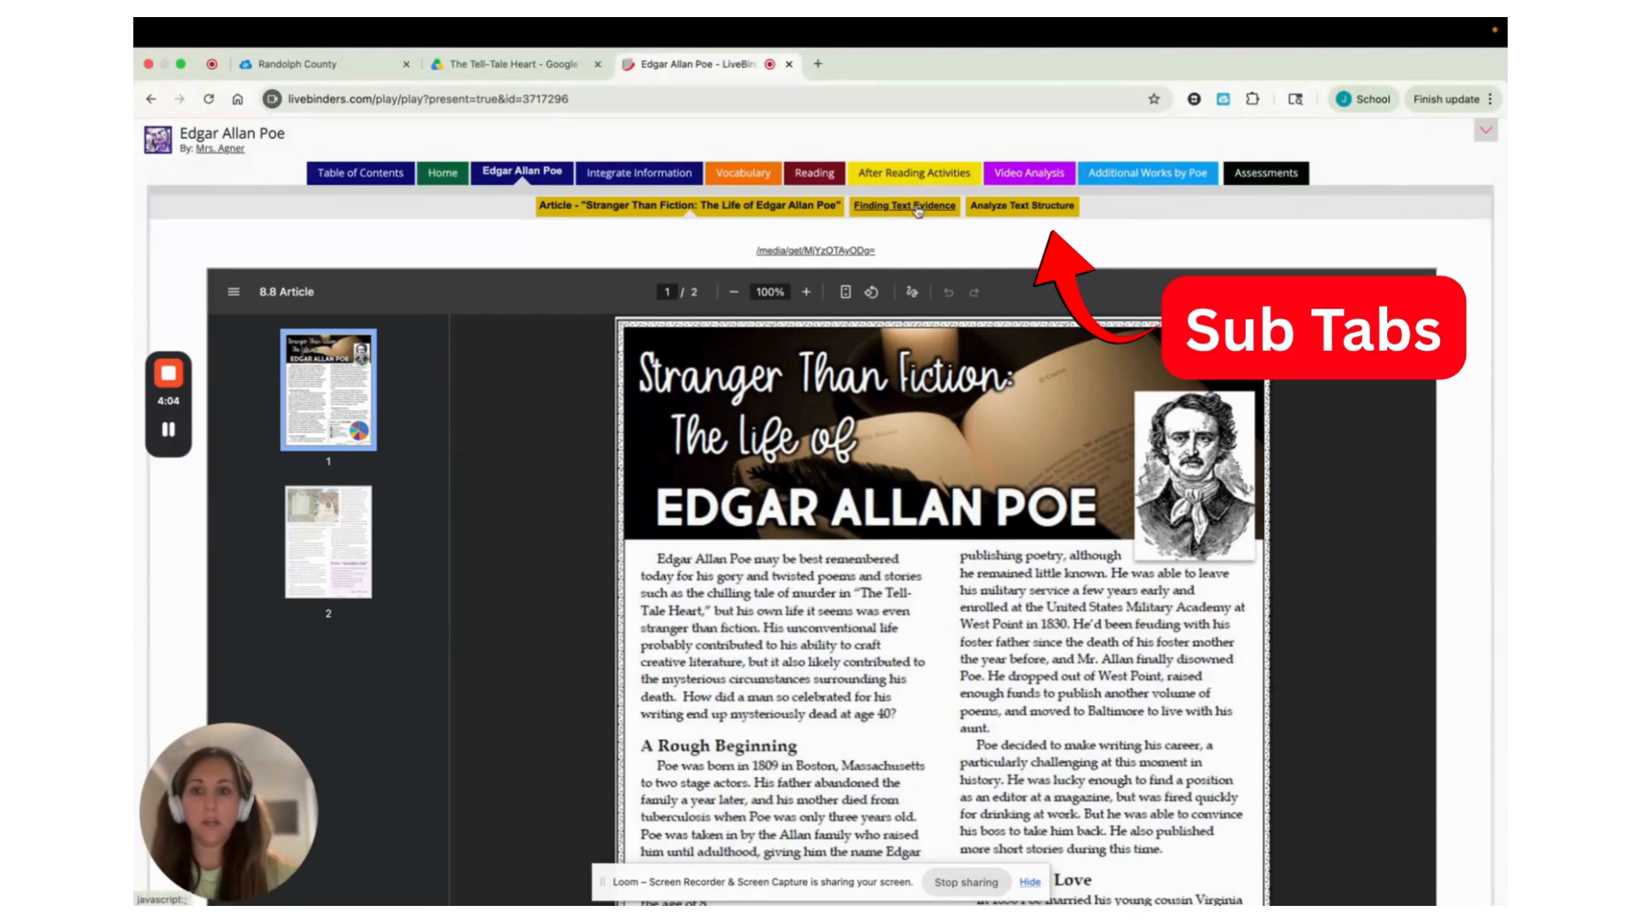
click(917, 205)
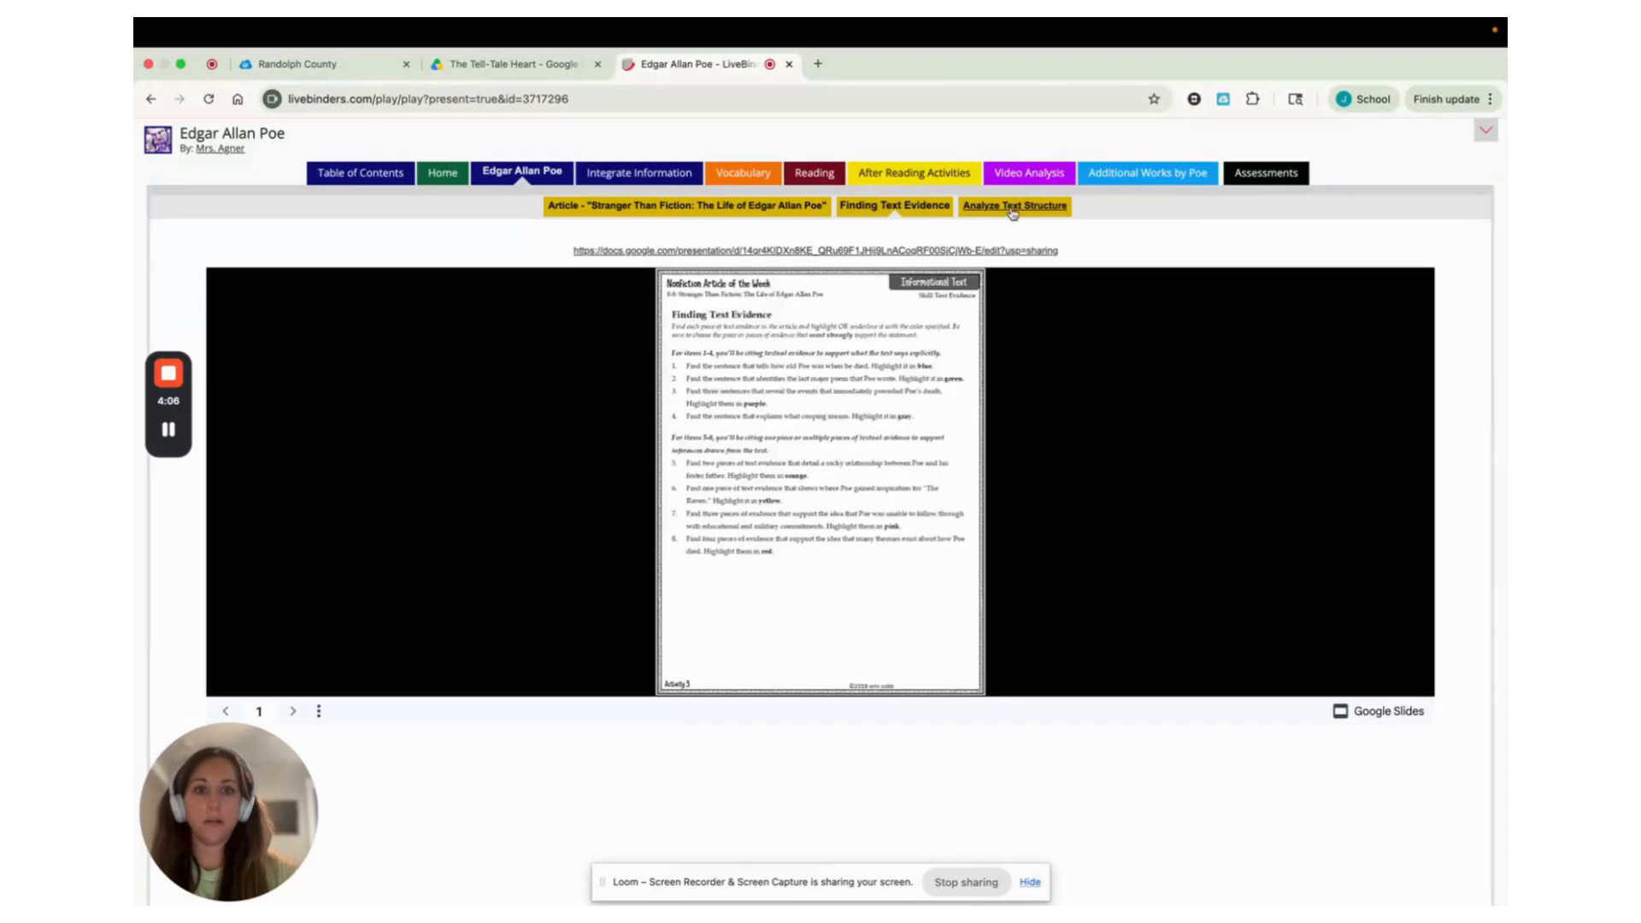
click(1014, 207)
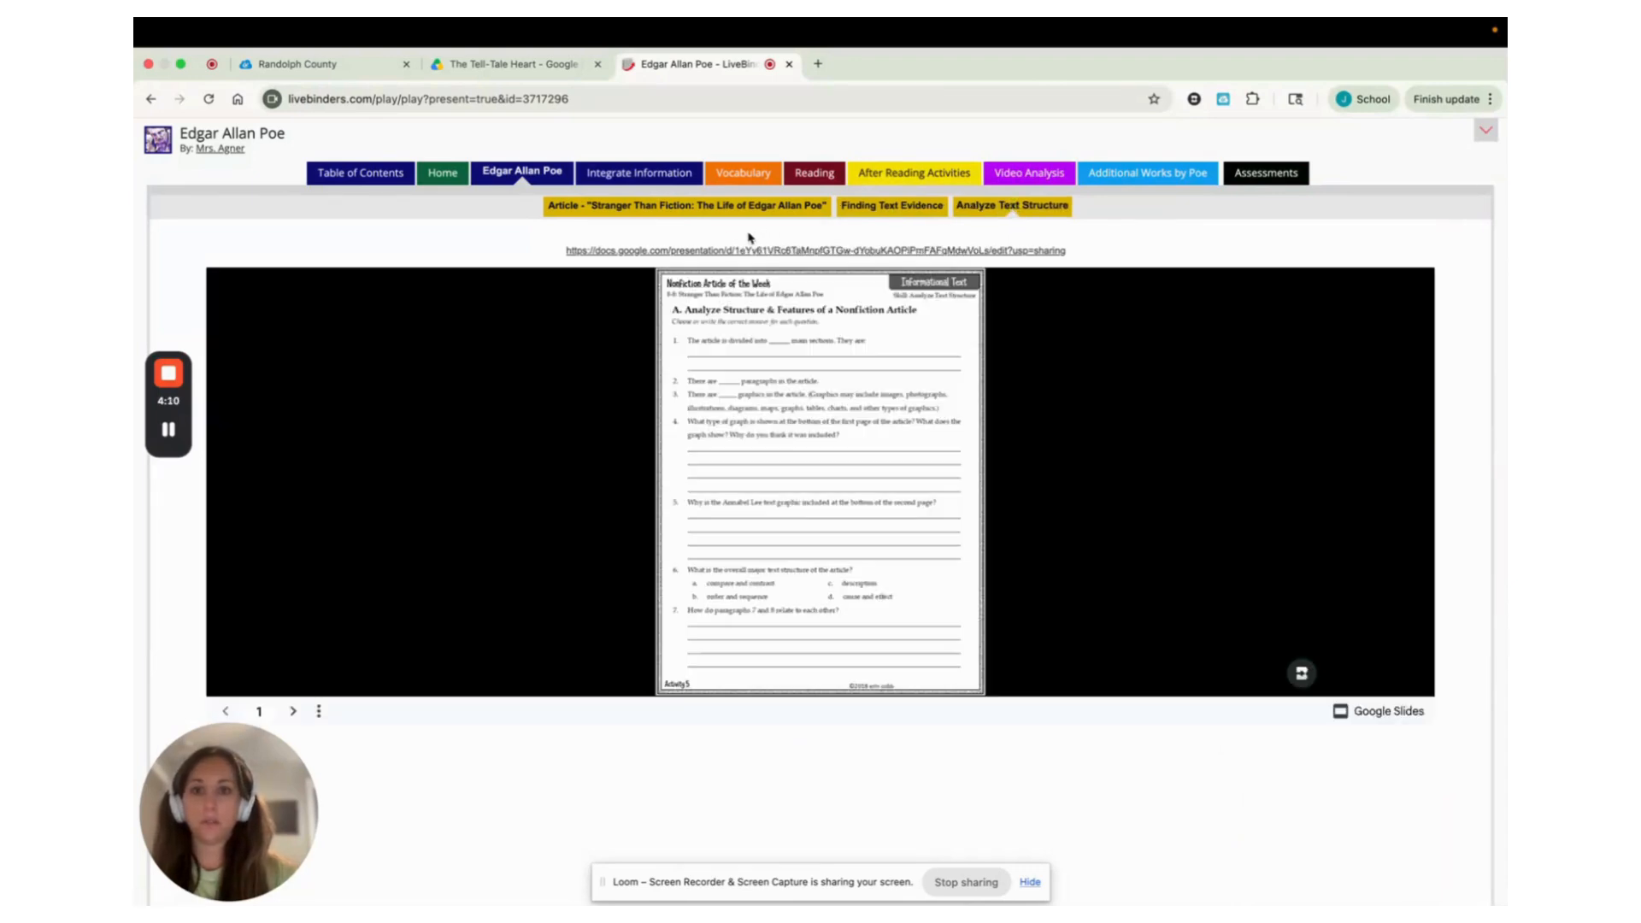
click(725, 205)
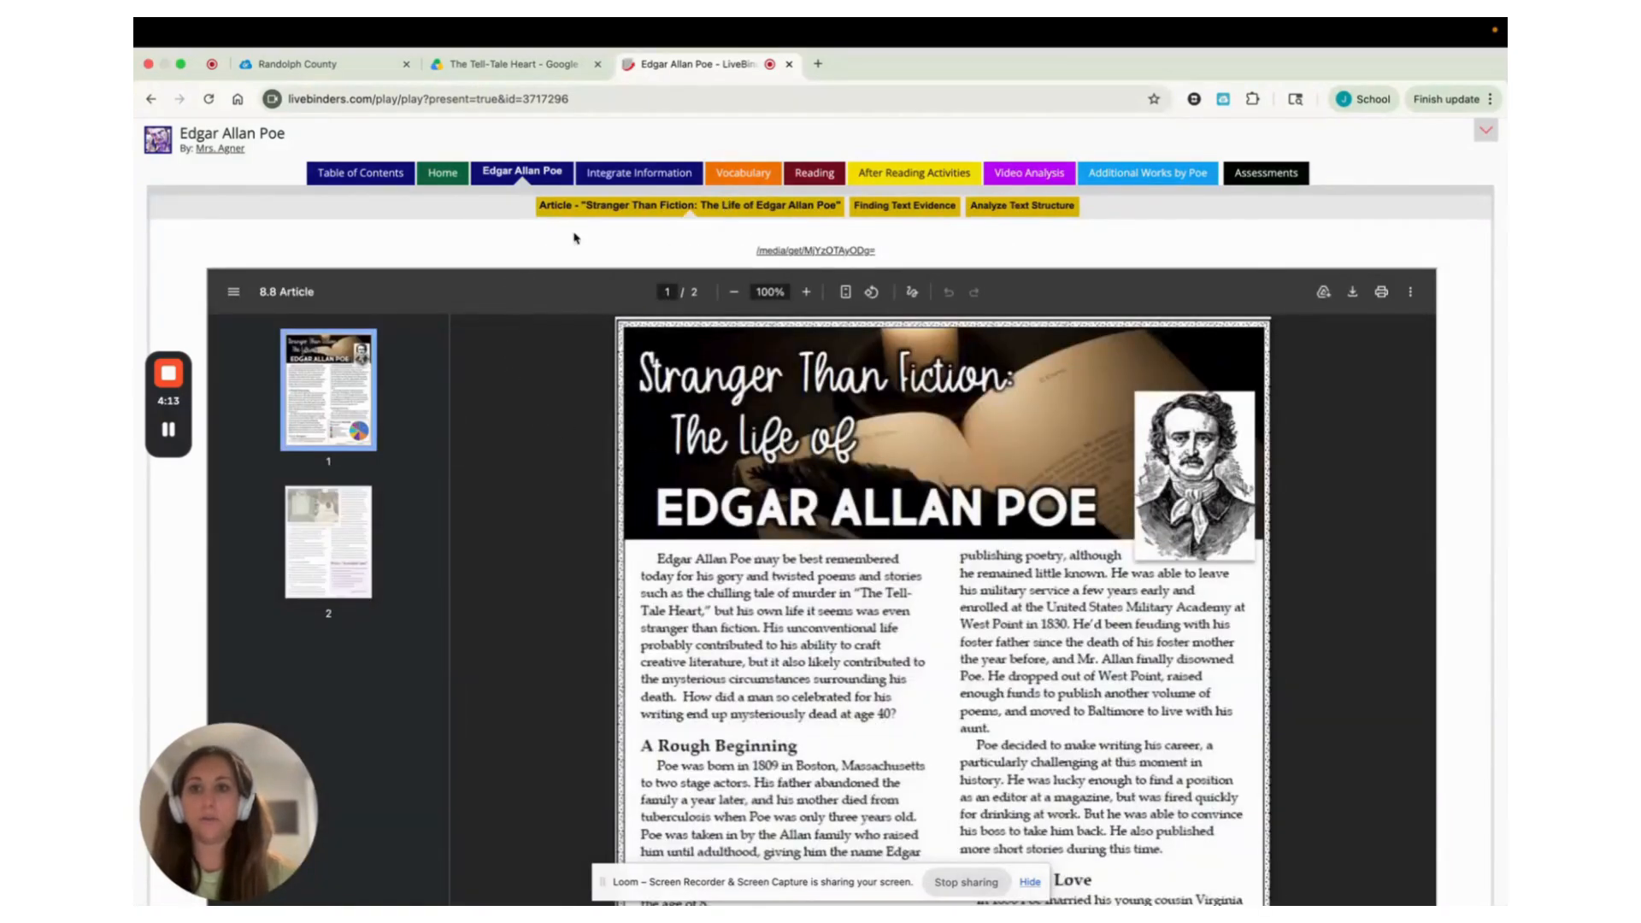
- View the Integrate Information page and page through the embedded vocabulary list on the Vocabulary page up to slide 5
click(639, 173)
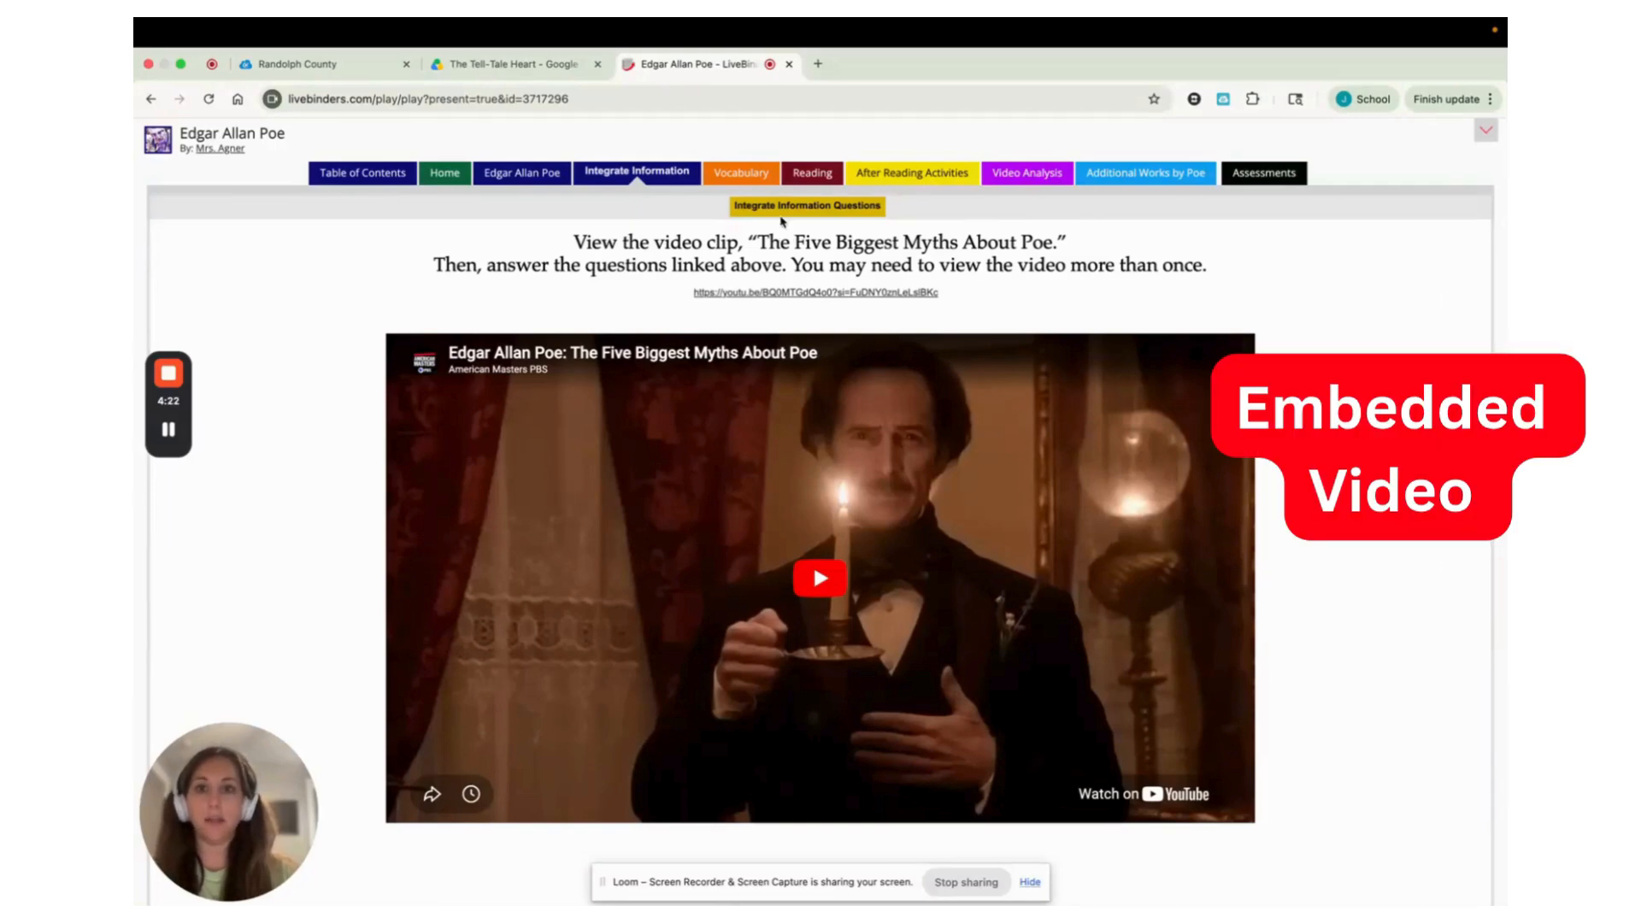
click(741, 173)
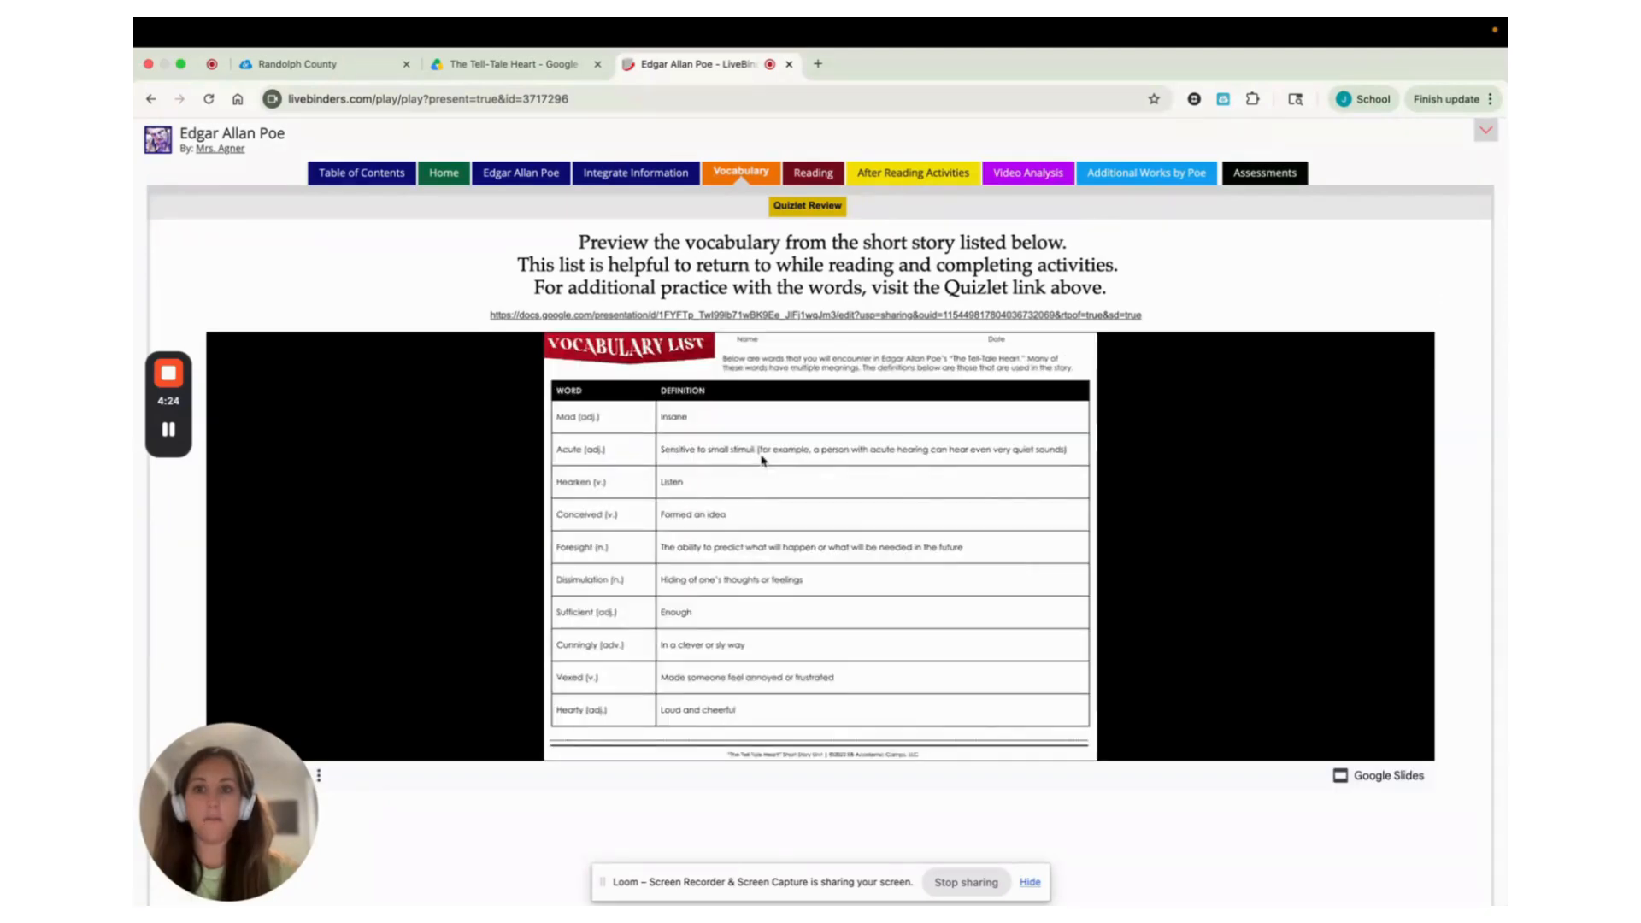
scroll(762, 453, down, 3)
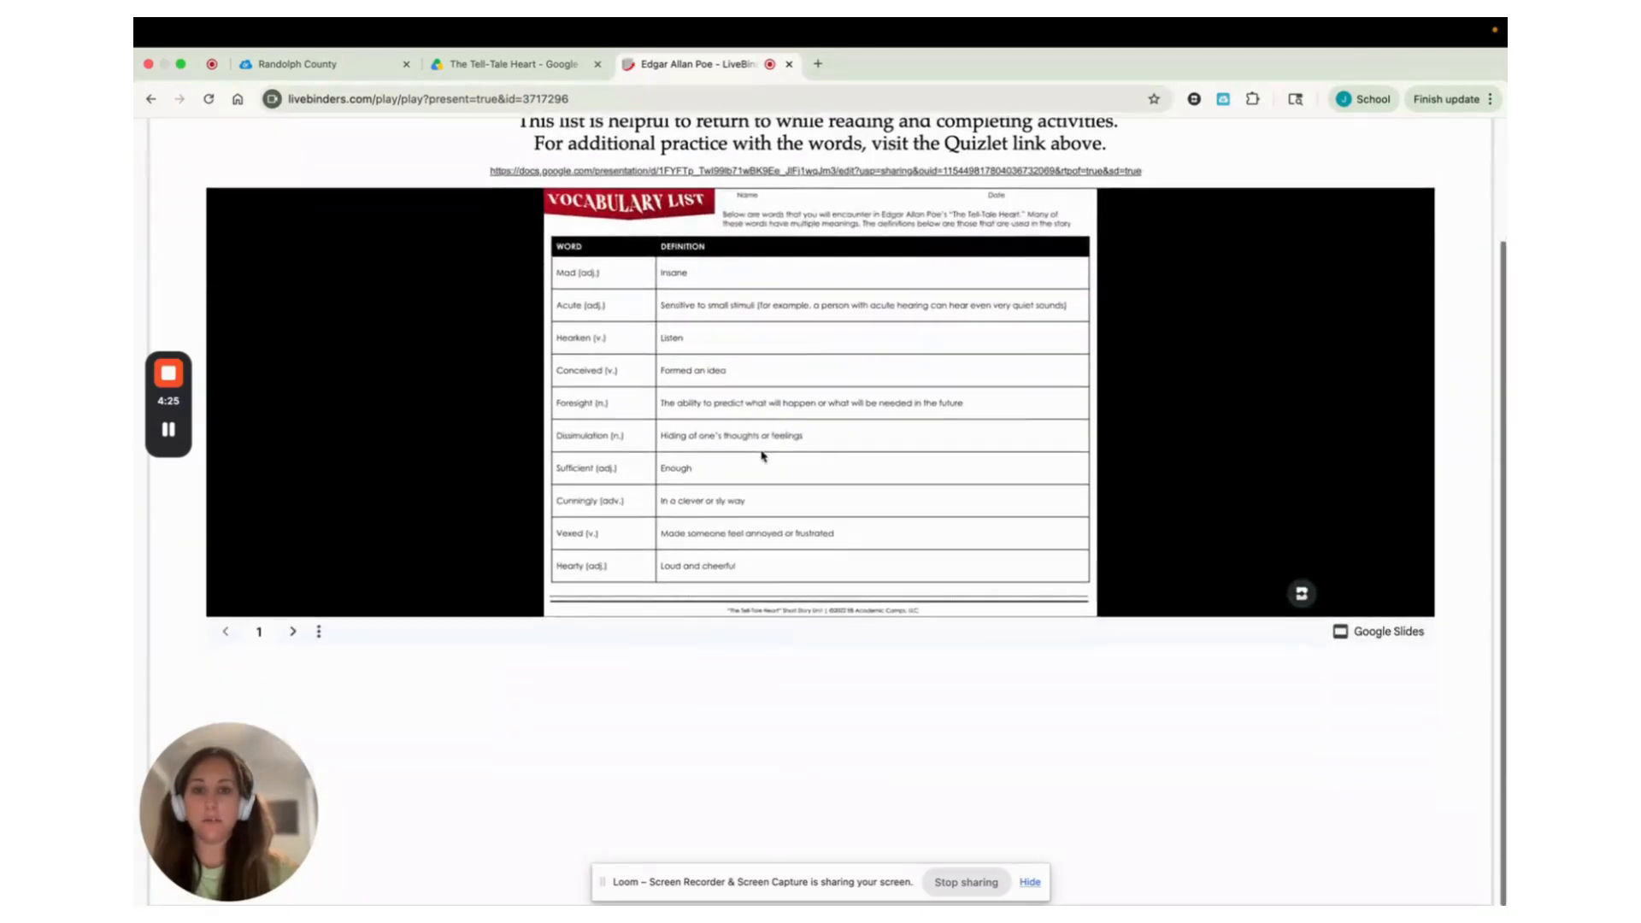
click(292, 631)
click(293, 632)
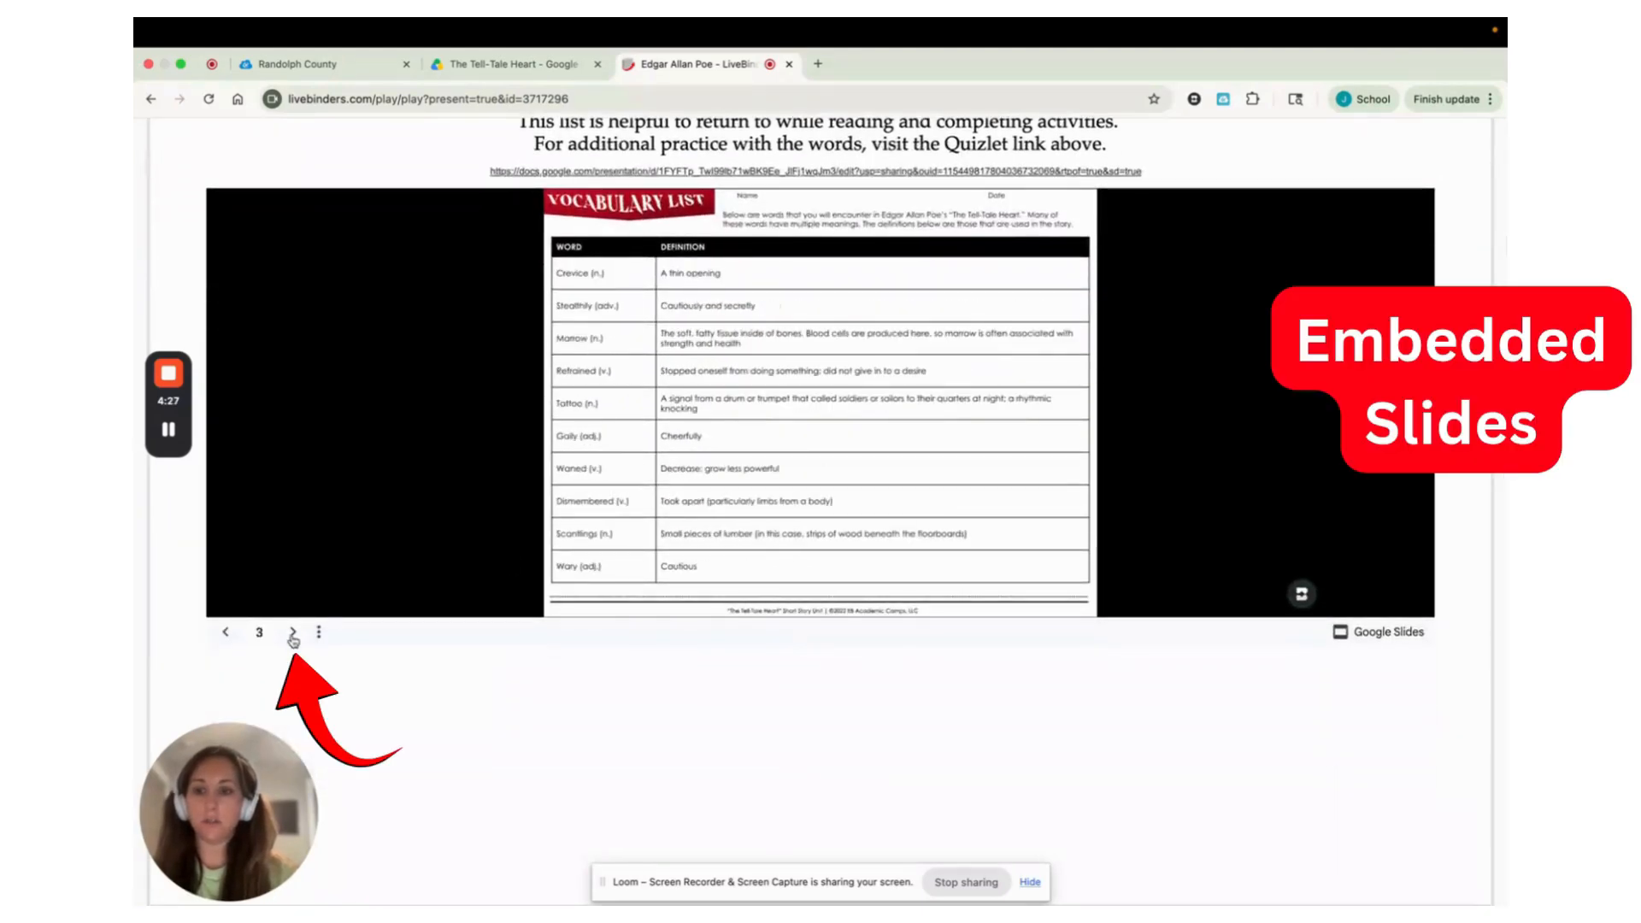
click(292, 633)
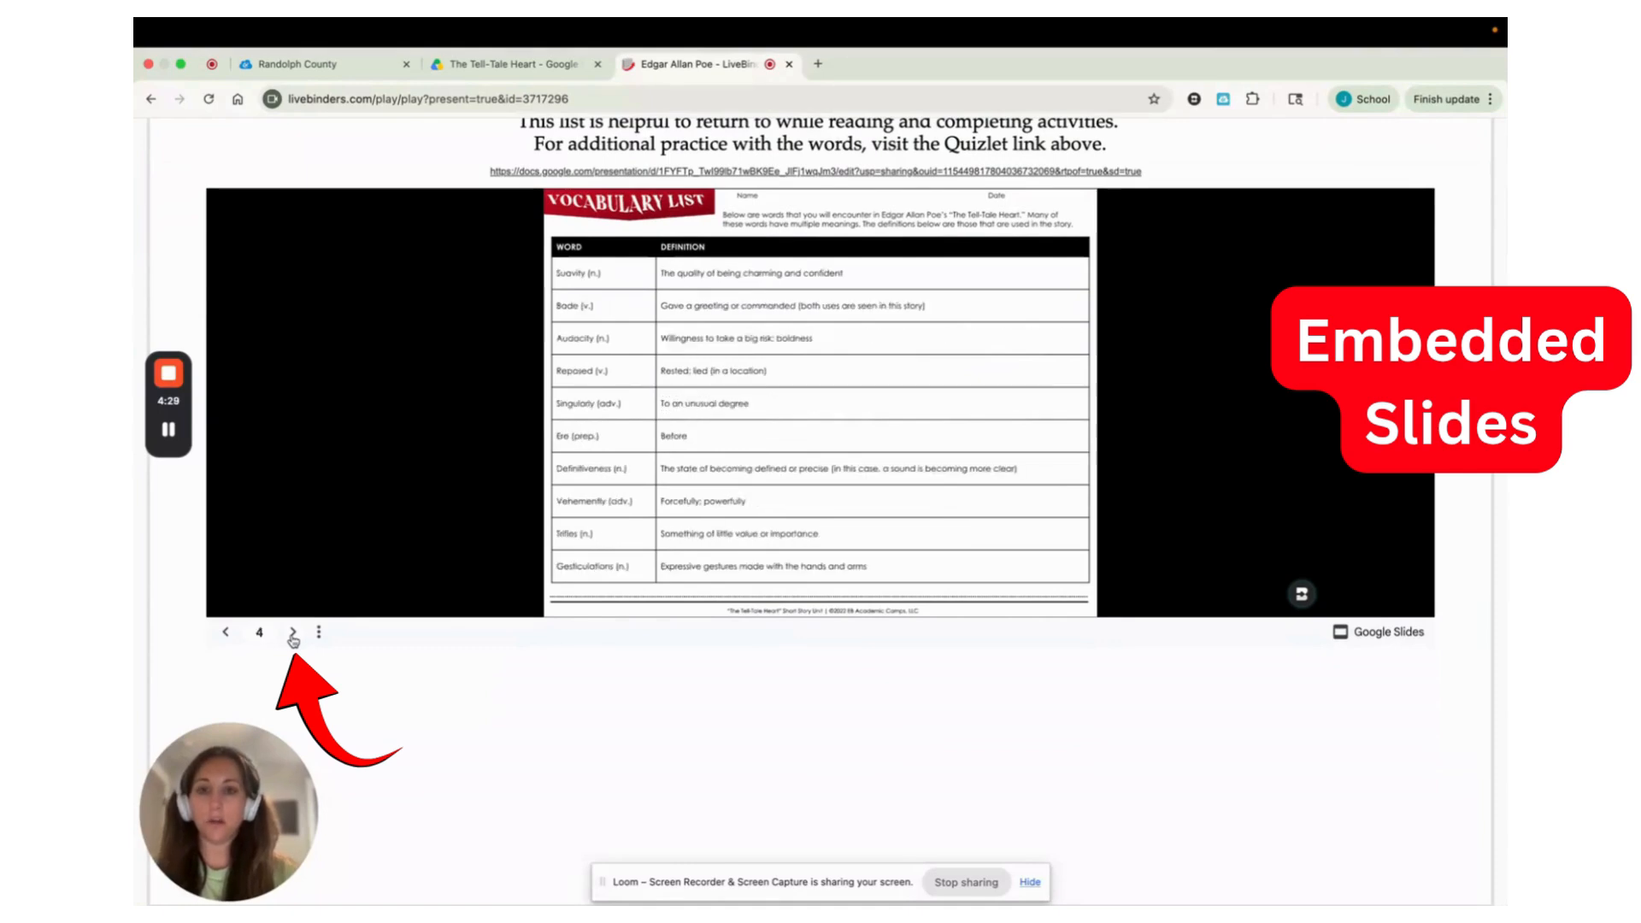
click(292, 632)
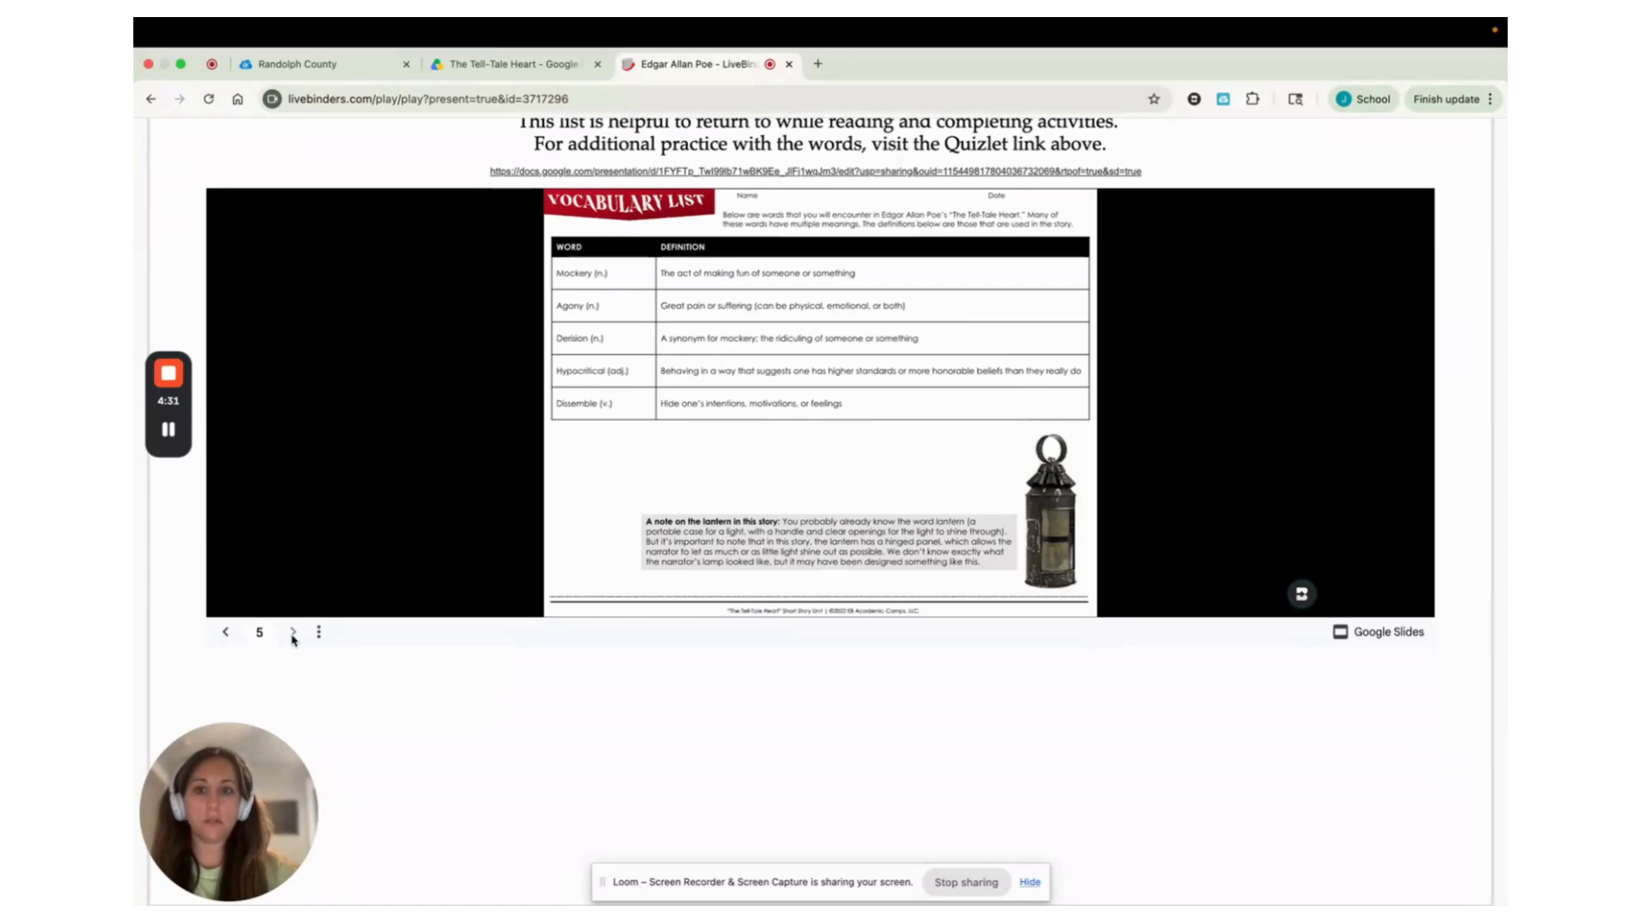
scroll(737, 528, up, 3)
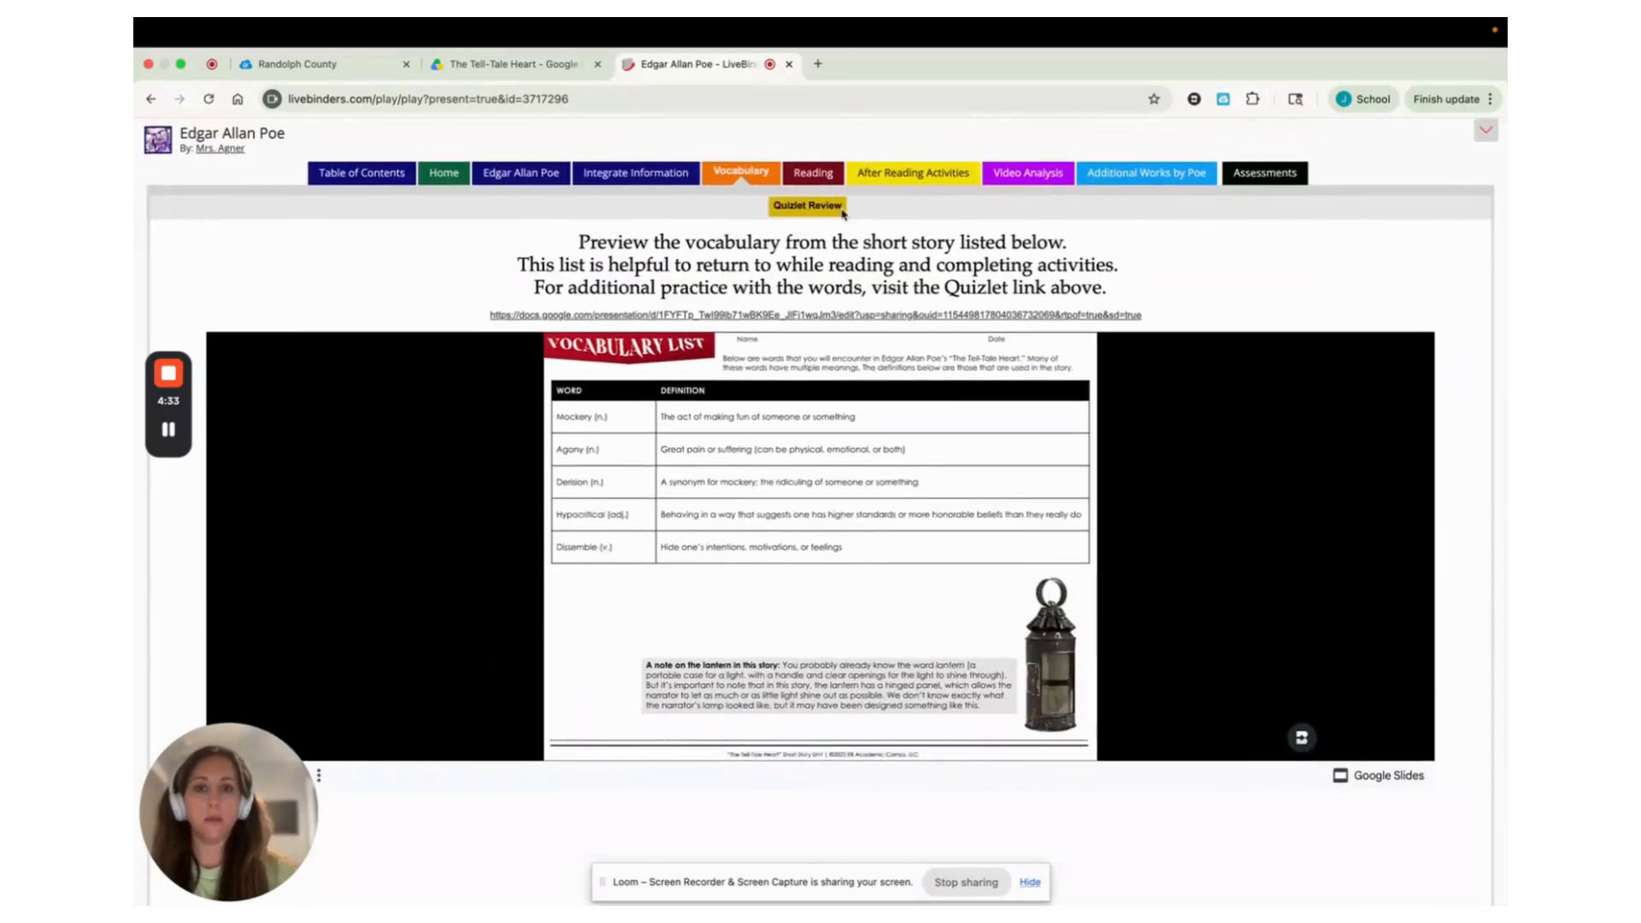
- View the Reading page with the embedded student text of "The Tell-Tale Heart"
click(823, 173)
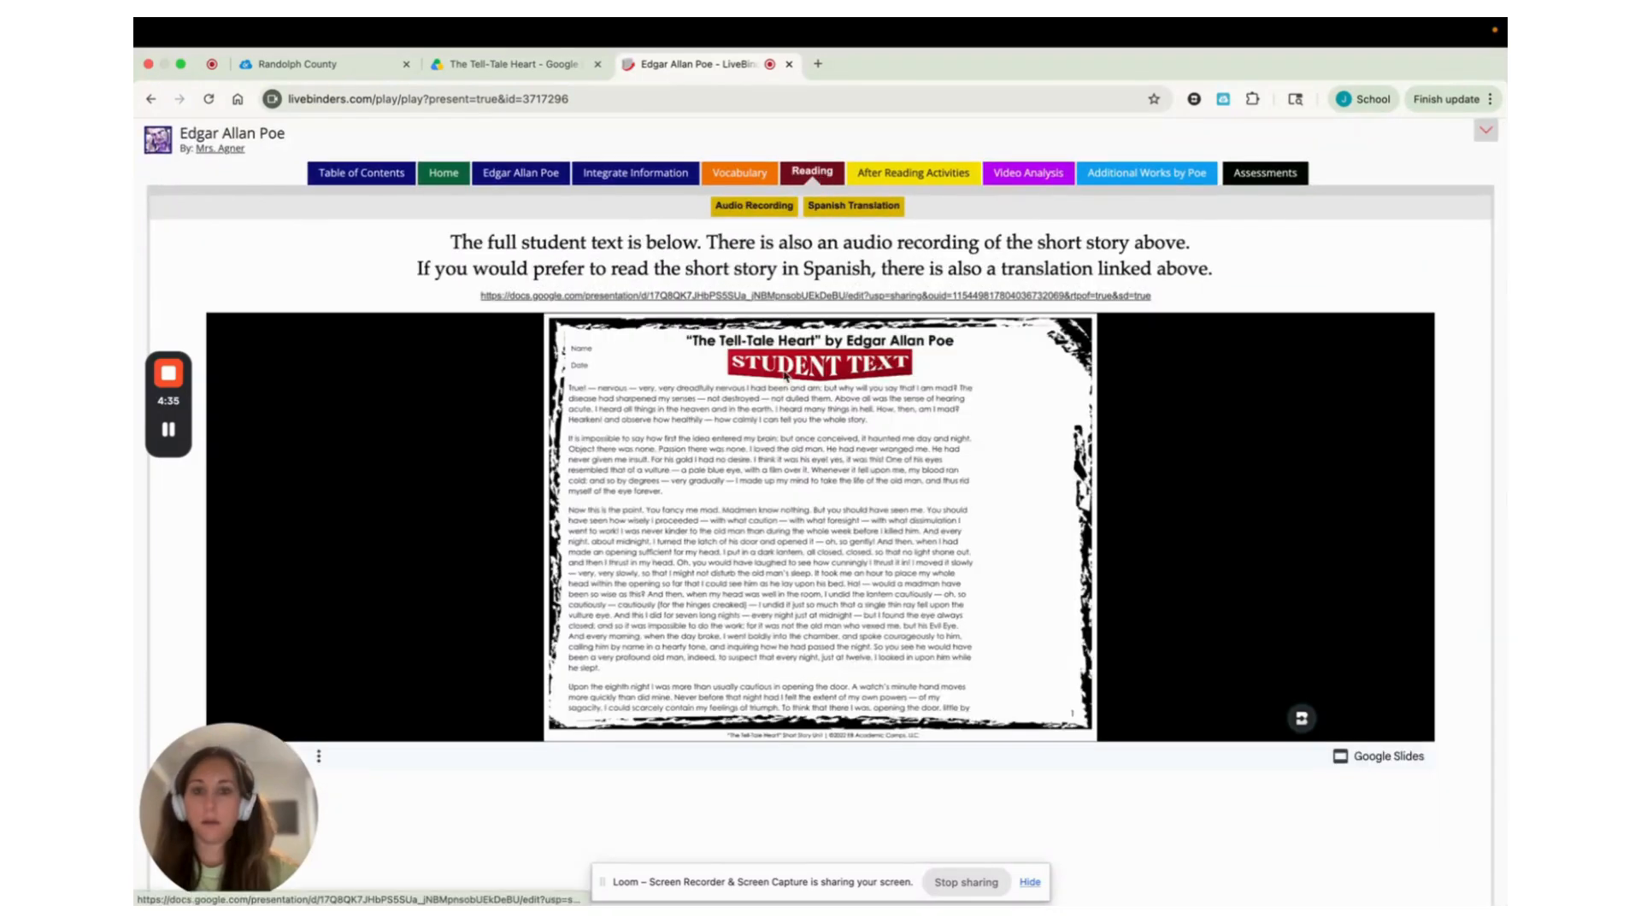
scroll(791, 415, down, 1)
scroll(792, 414, up, 1)
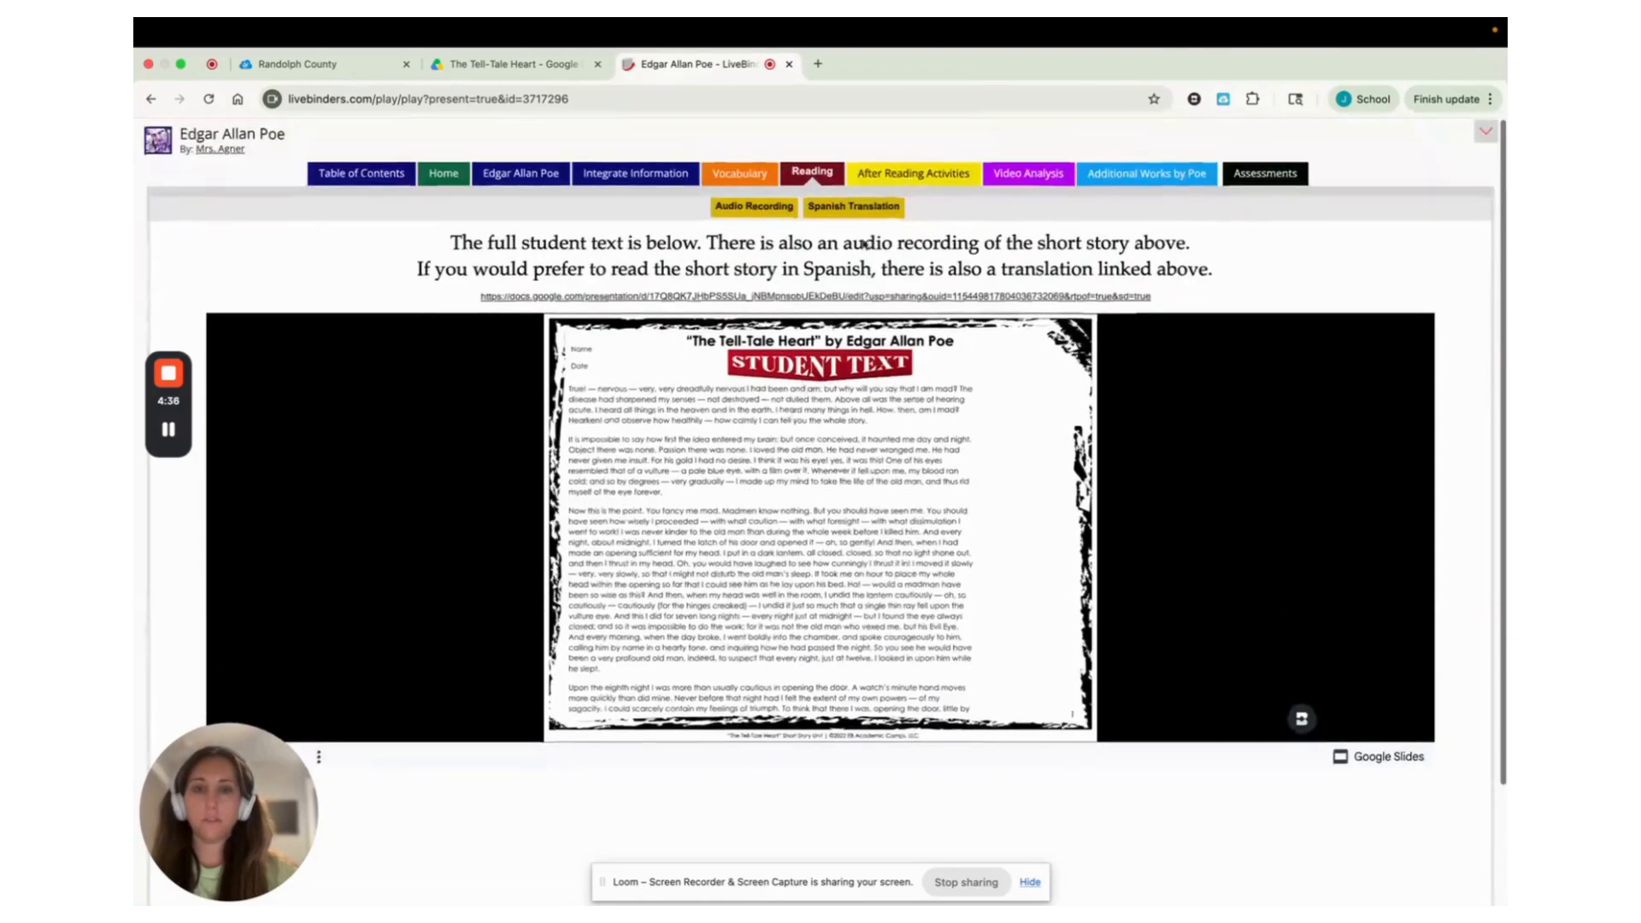
- View the After Reading Activities page and its Unreliable Narrators, Mood & Tone and Figurative Language Scavenger Hunt sub-tabs
click(922, 174)
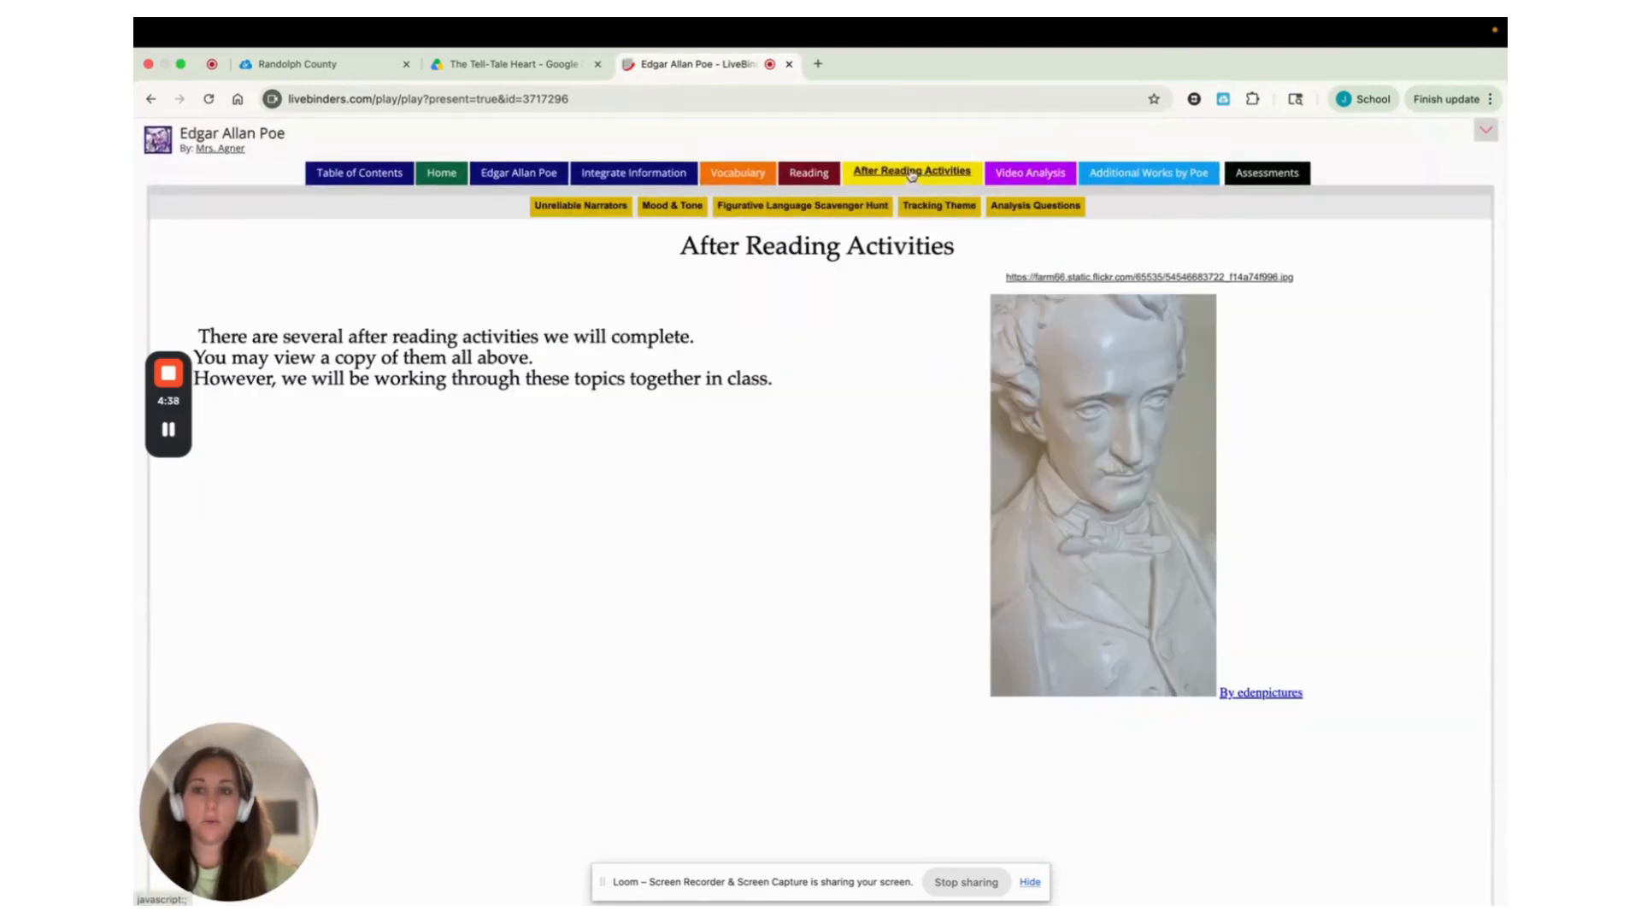
click(589, 212)
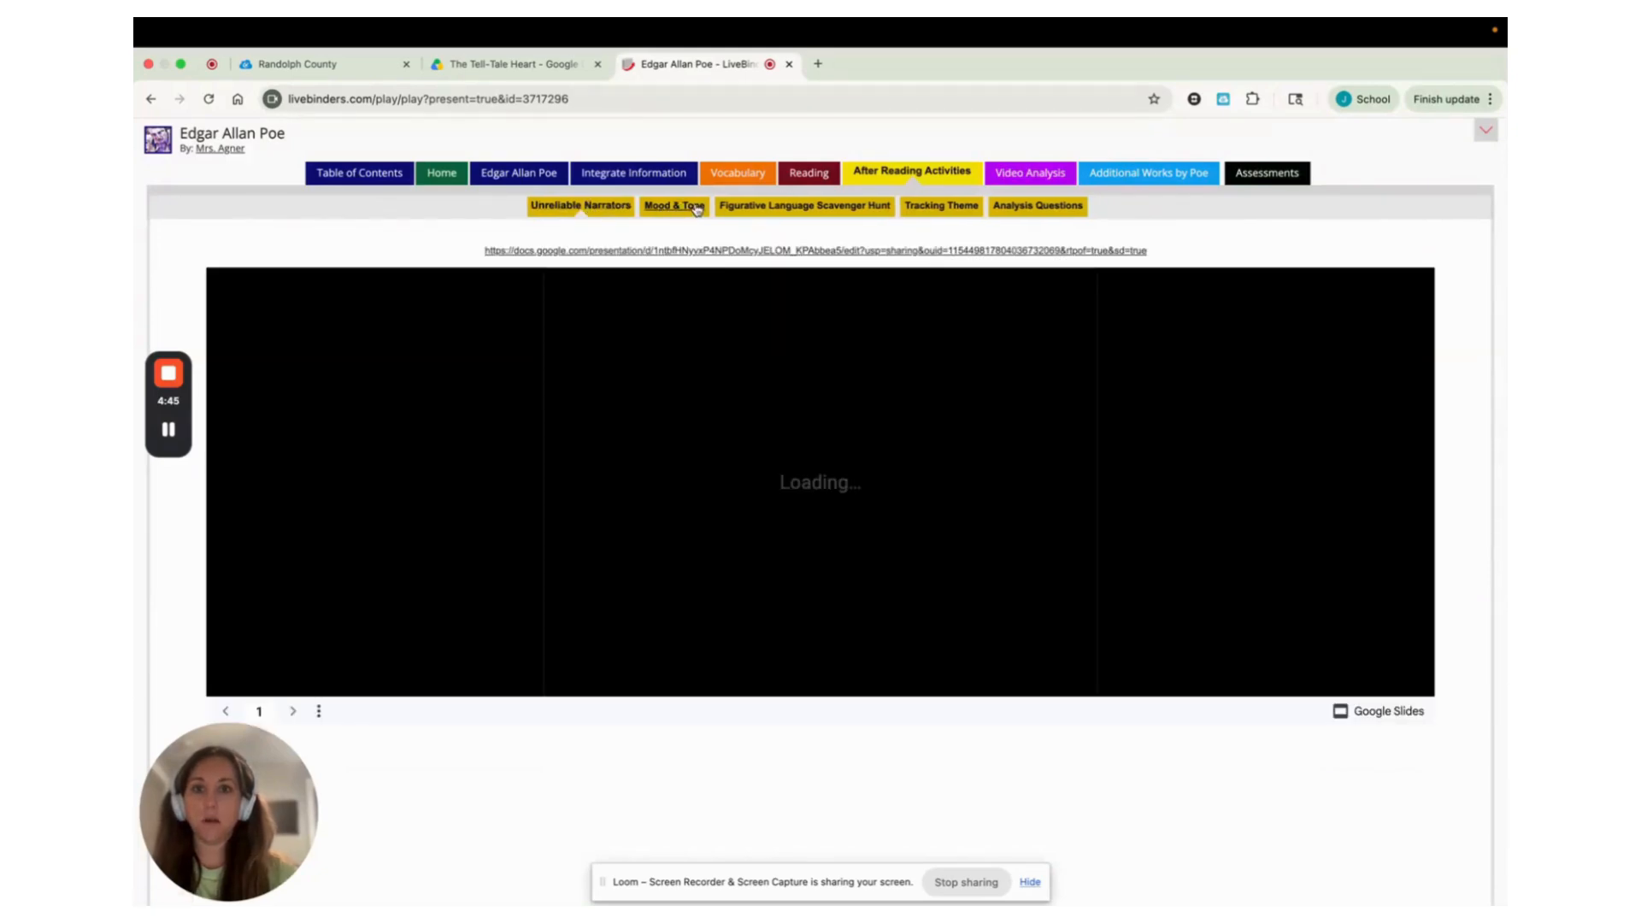
click(697, 209)
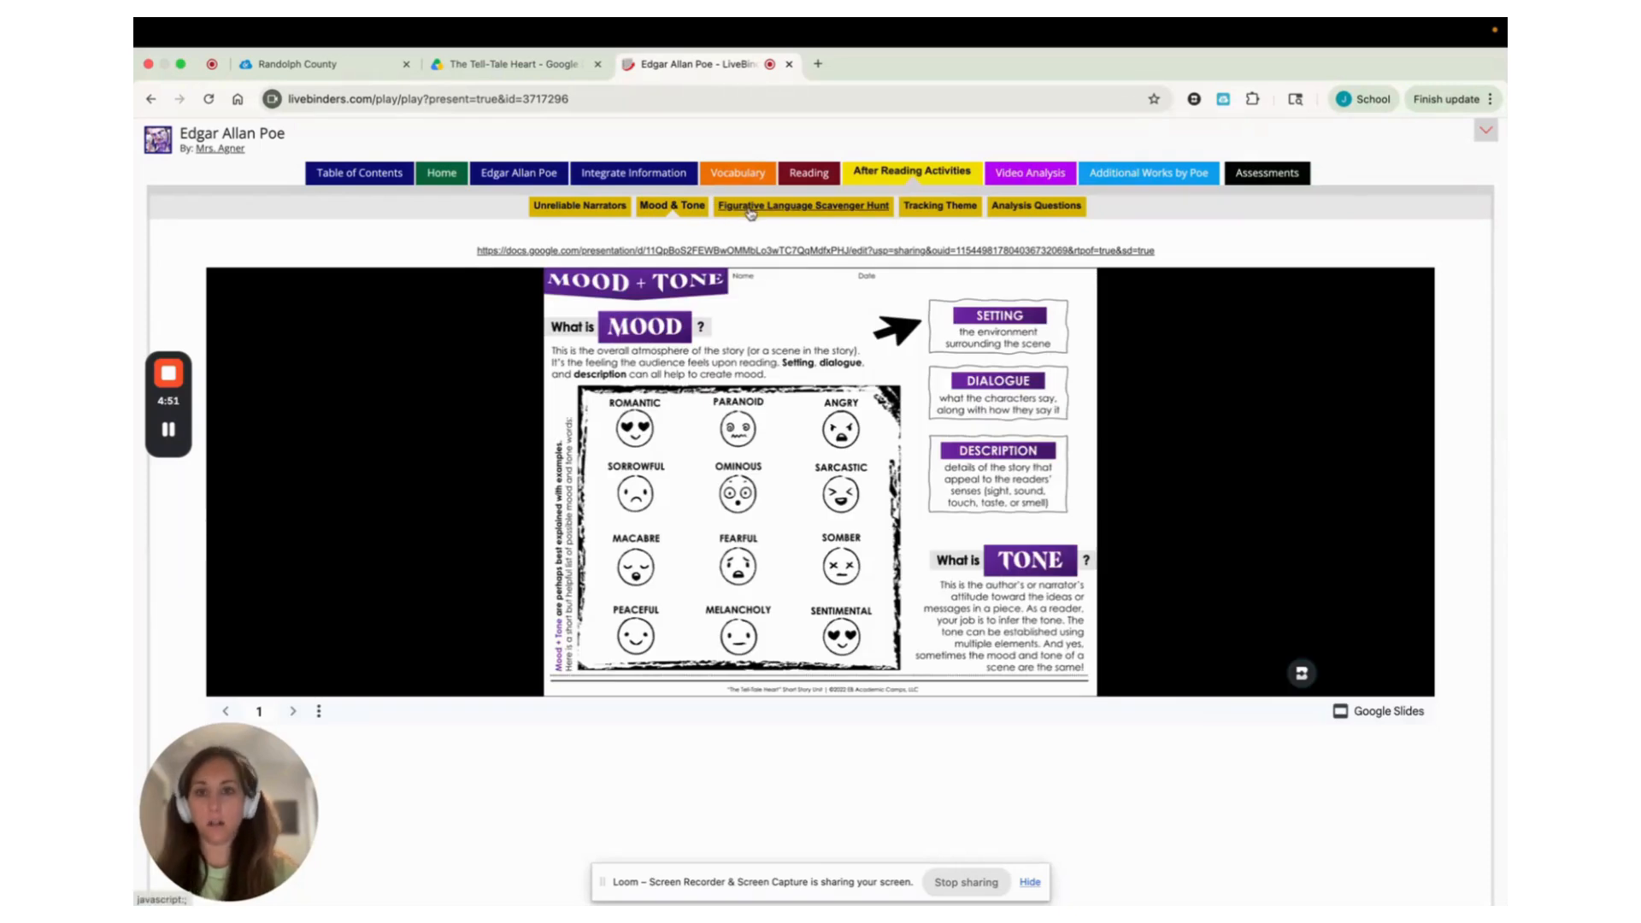
click(749, 212)
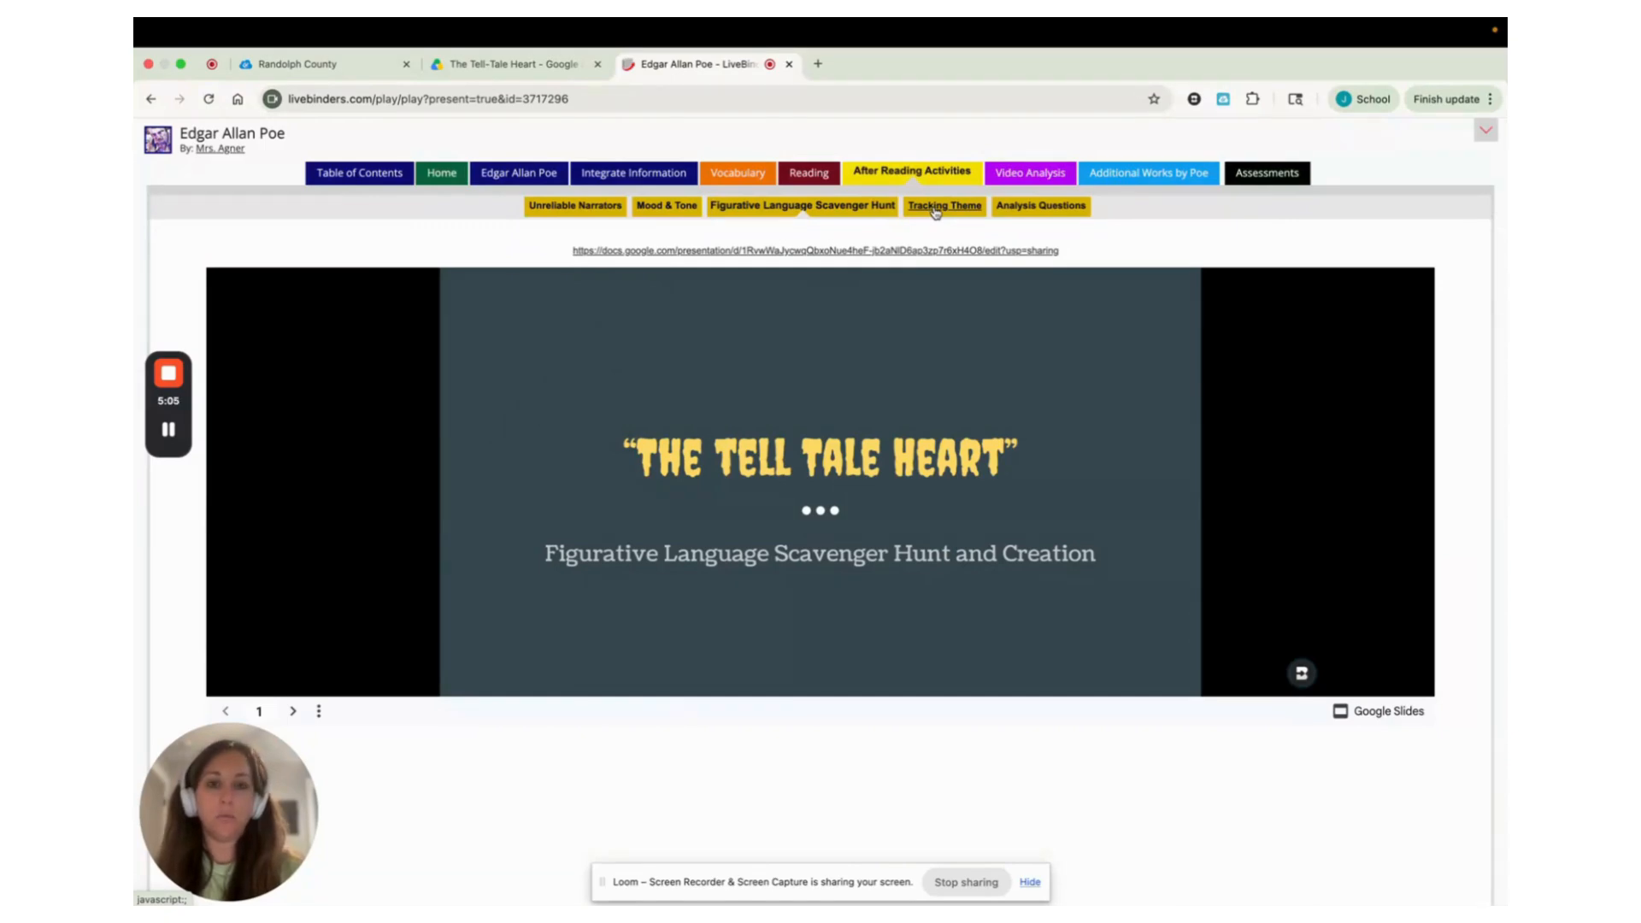
- View the Tracking Theme sub-tab and look through the embedded Google Form's introduction and fill-in-the-blank questions
click(936, 211)
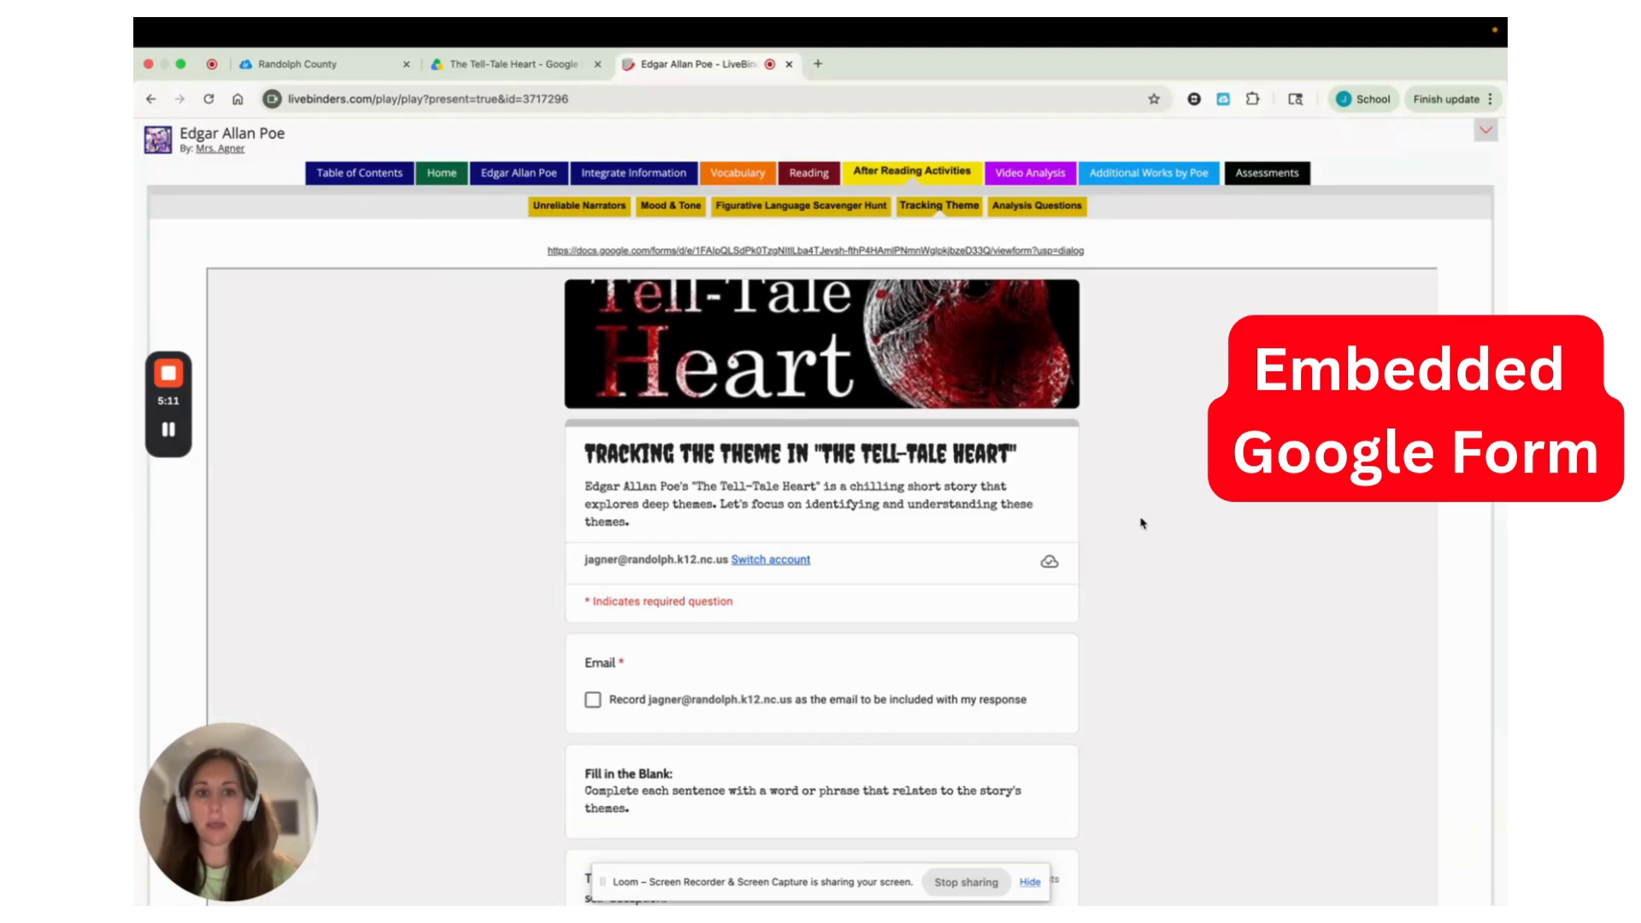
scroll(1142, 523, down, 3)
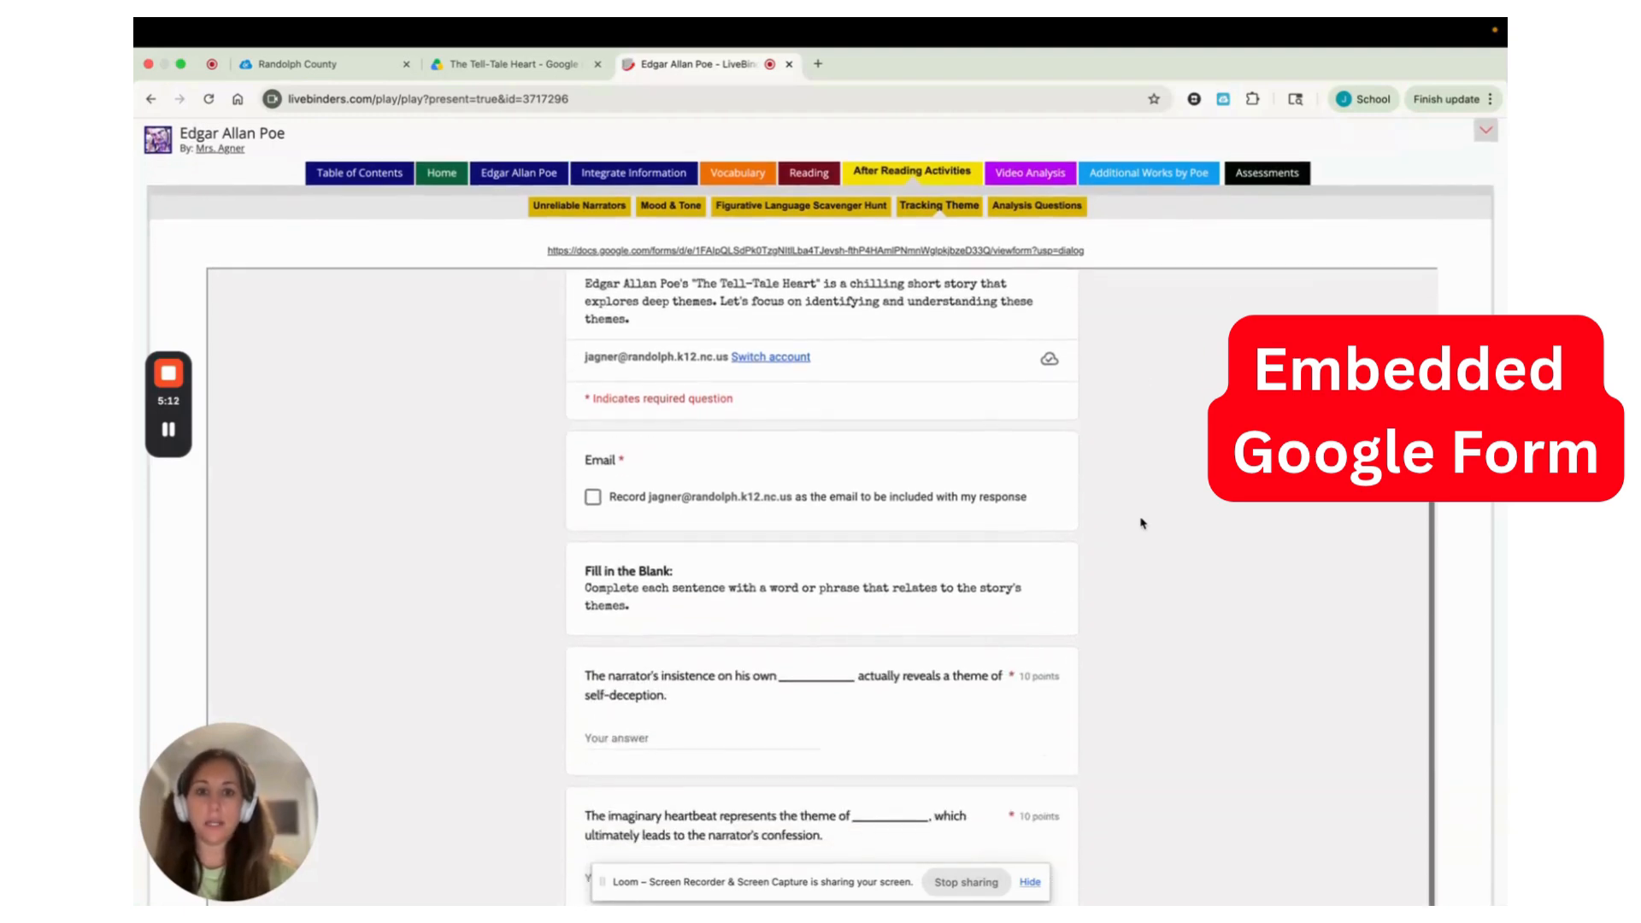
scroll(1142, 523, down, 7)
scroll(1142, 523, up, 10)
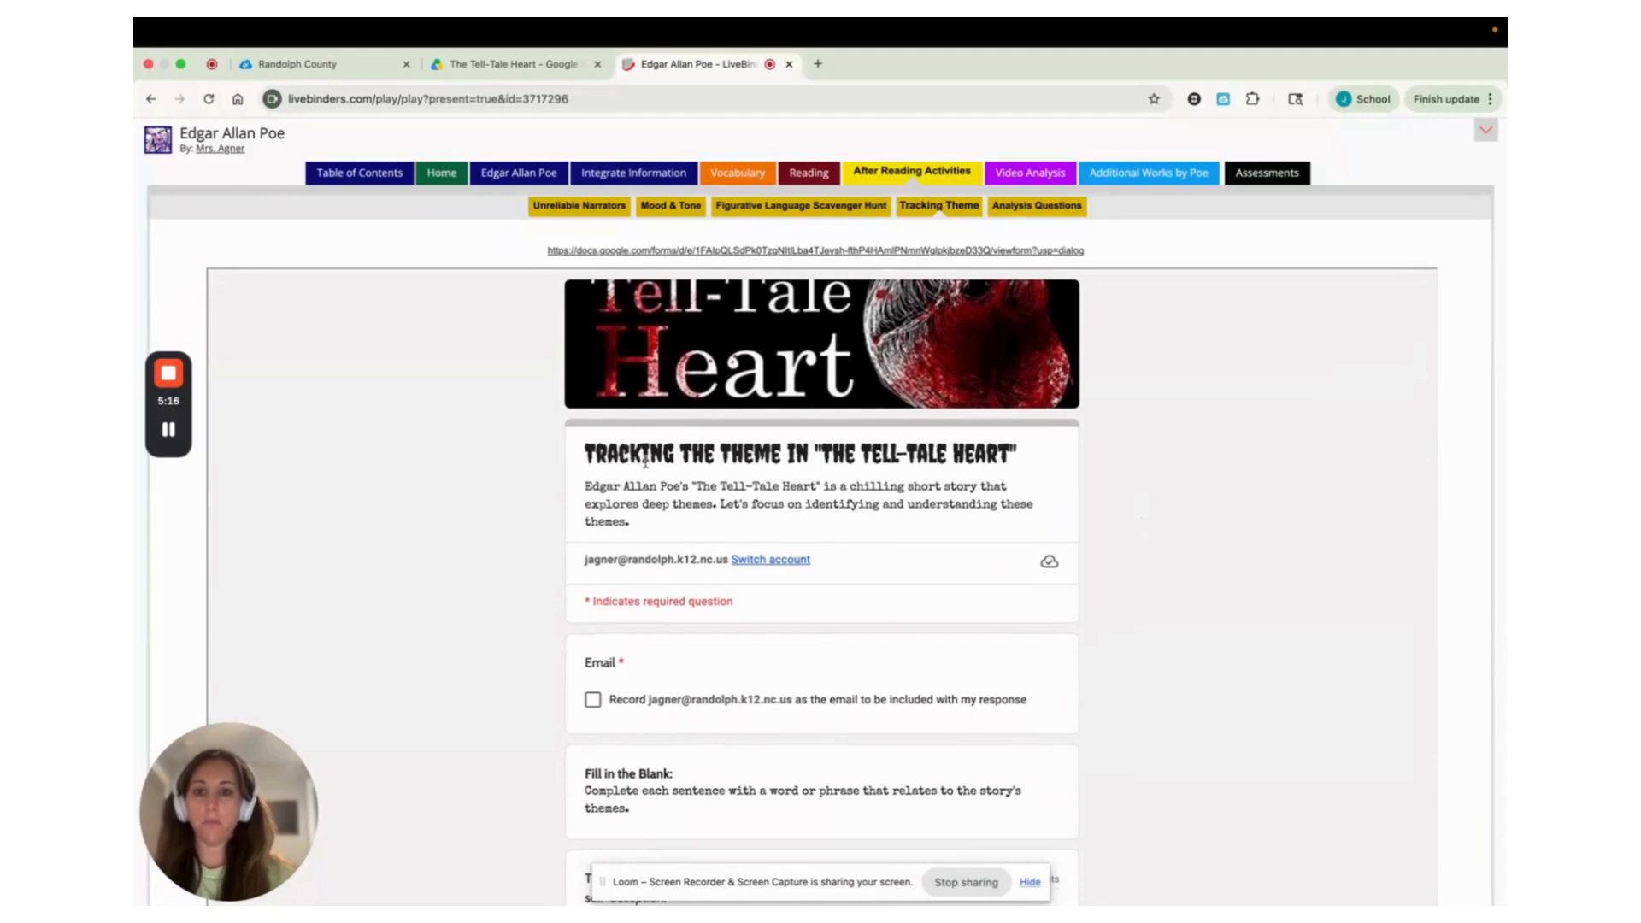
scroll(534, 711, down, 3)
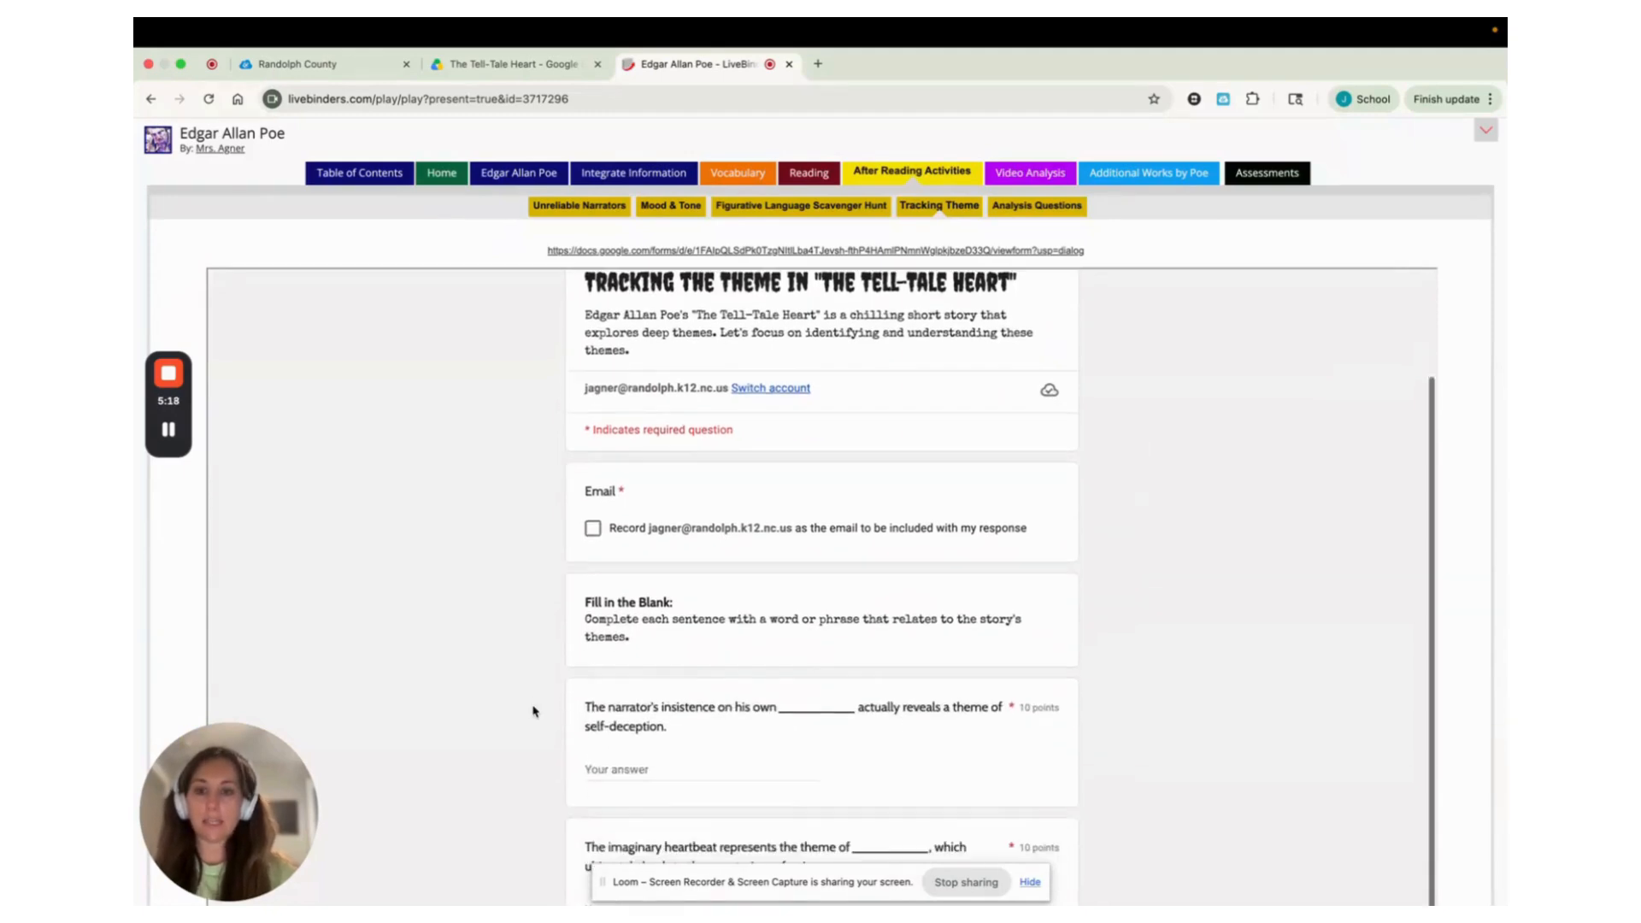
scroll(533, 711, down, 3)
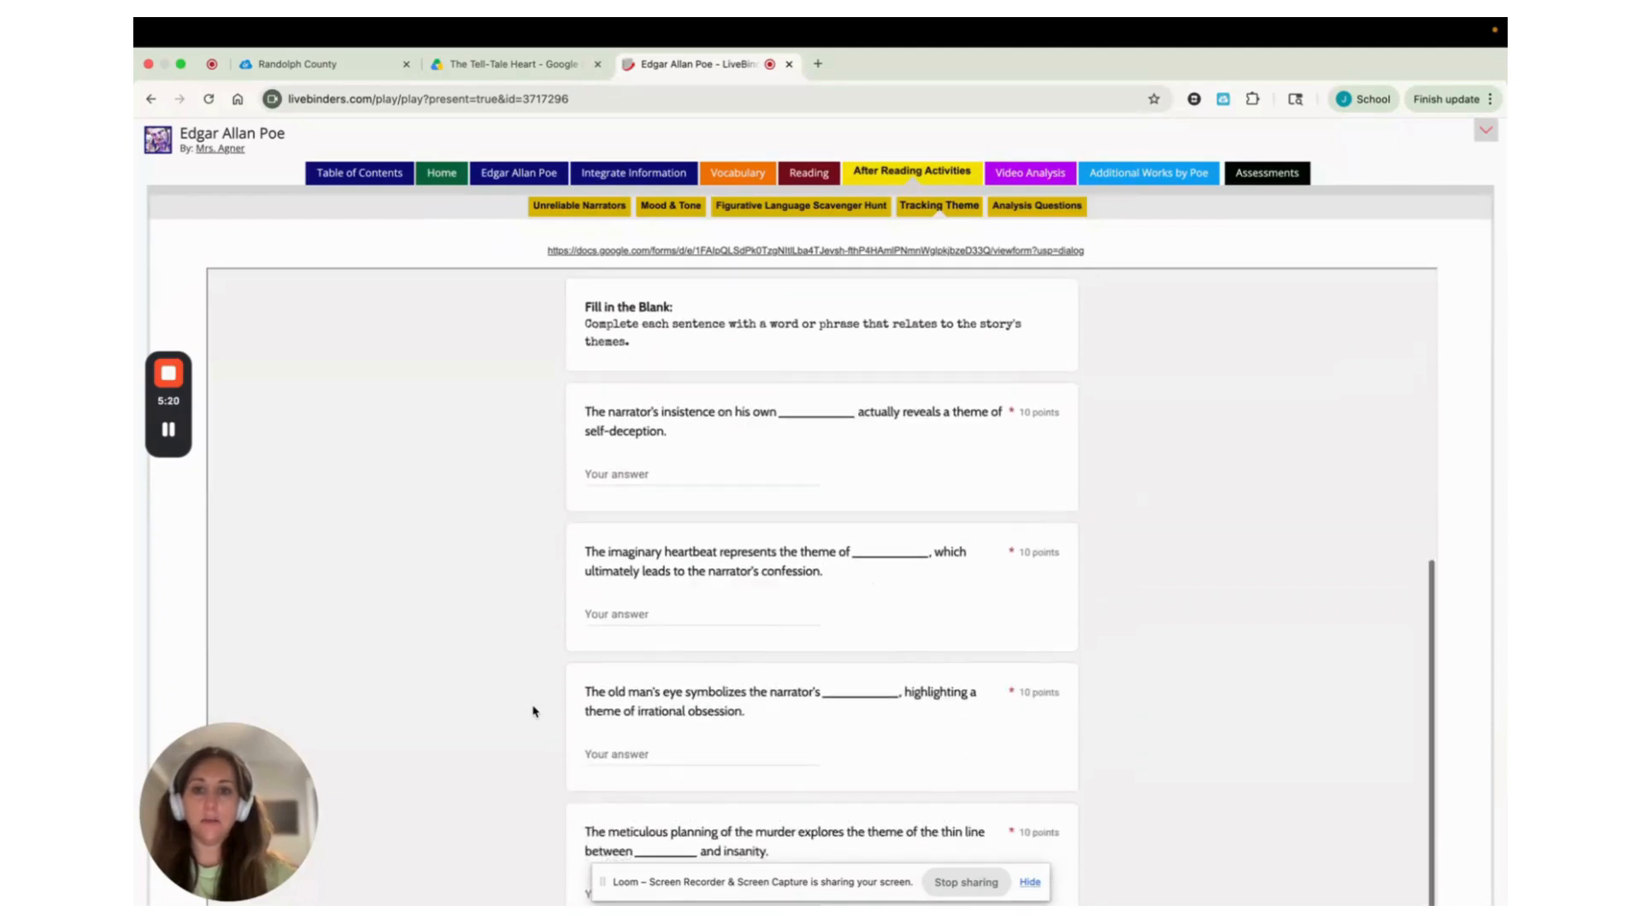
- Enter the sample answer "jfdjs" in the form's first fill-in-the-blank question and clear it again
click(656, 377)
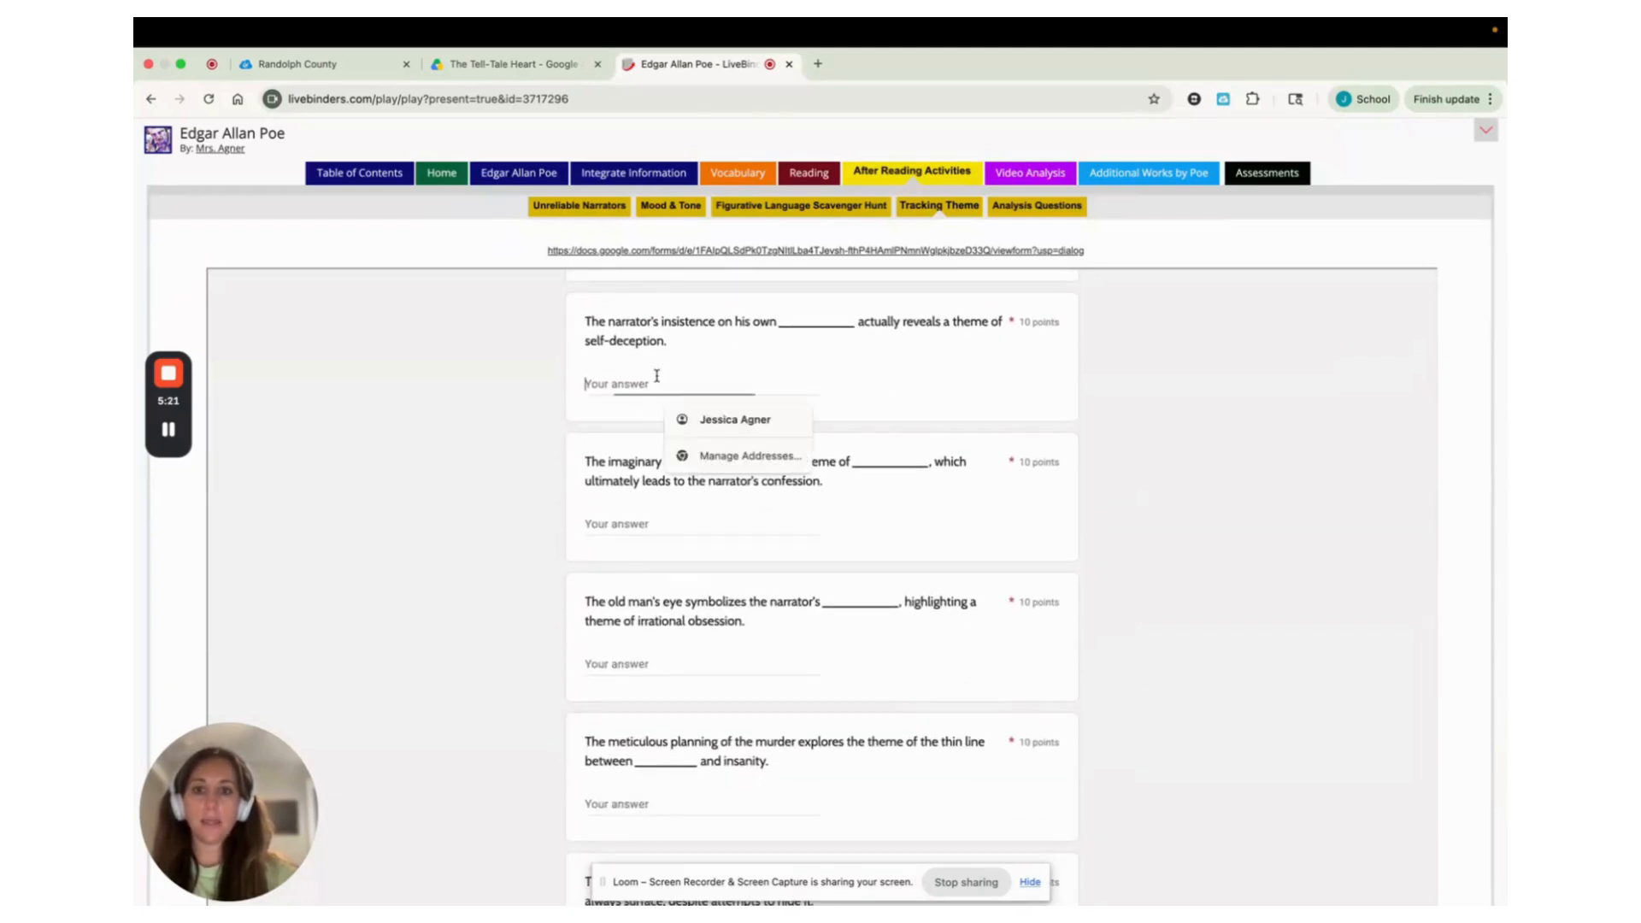
text(jfdjs)
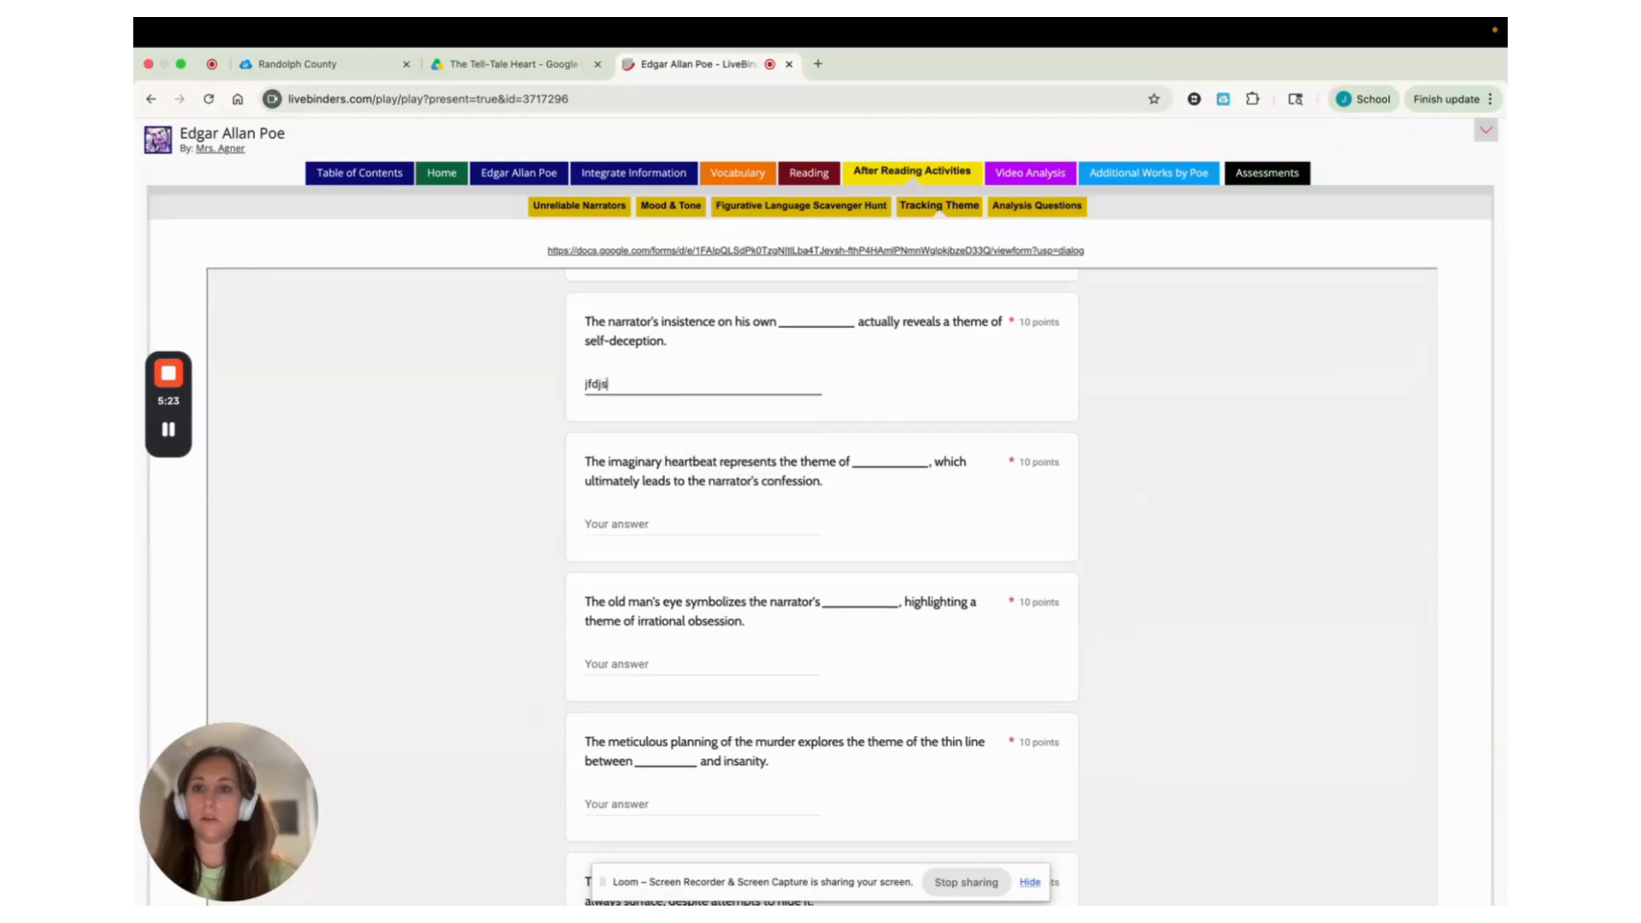
key(BackSpace)
key(BackSpace)
key(BackSpace)
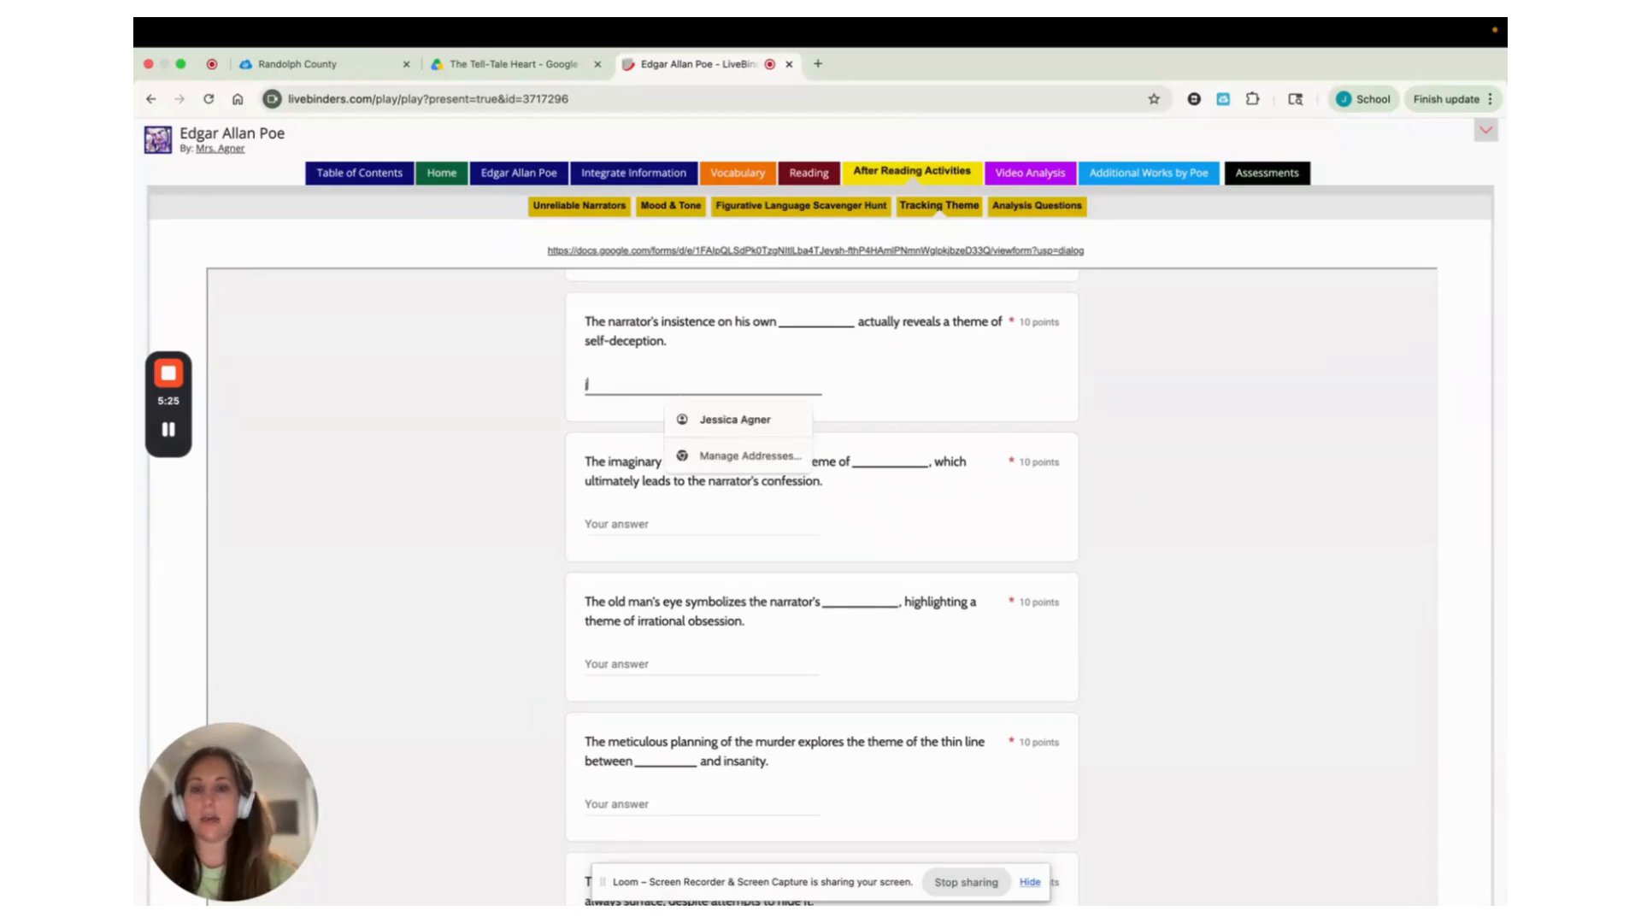
key(BackSpace)
- Look through the form's multiple choice and short answer questions down to its end
scroll(883, 671, down, 7)
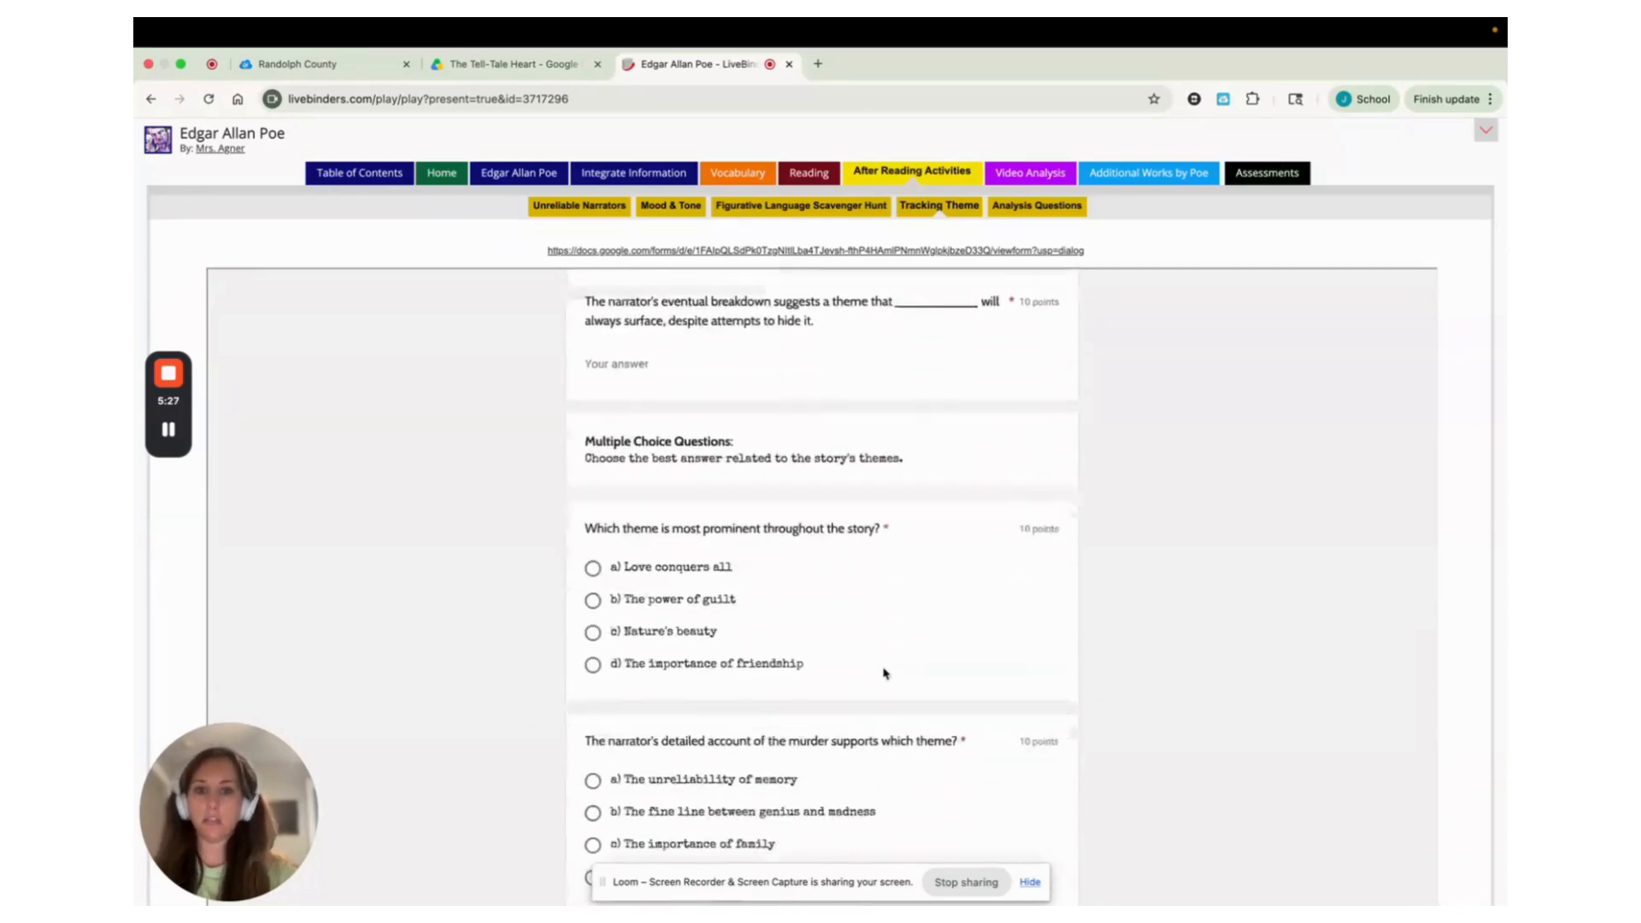
scroll(883, 673, down, 10)
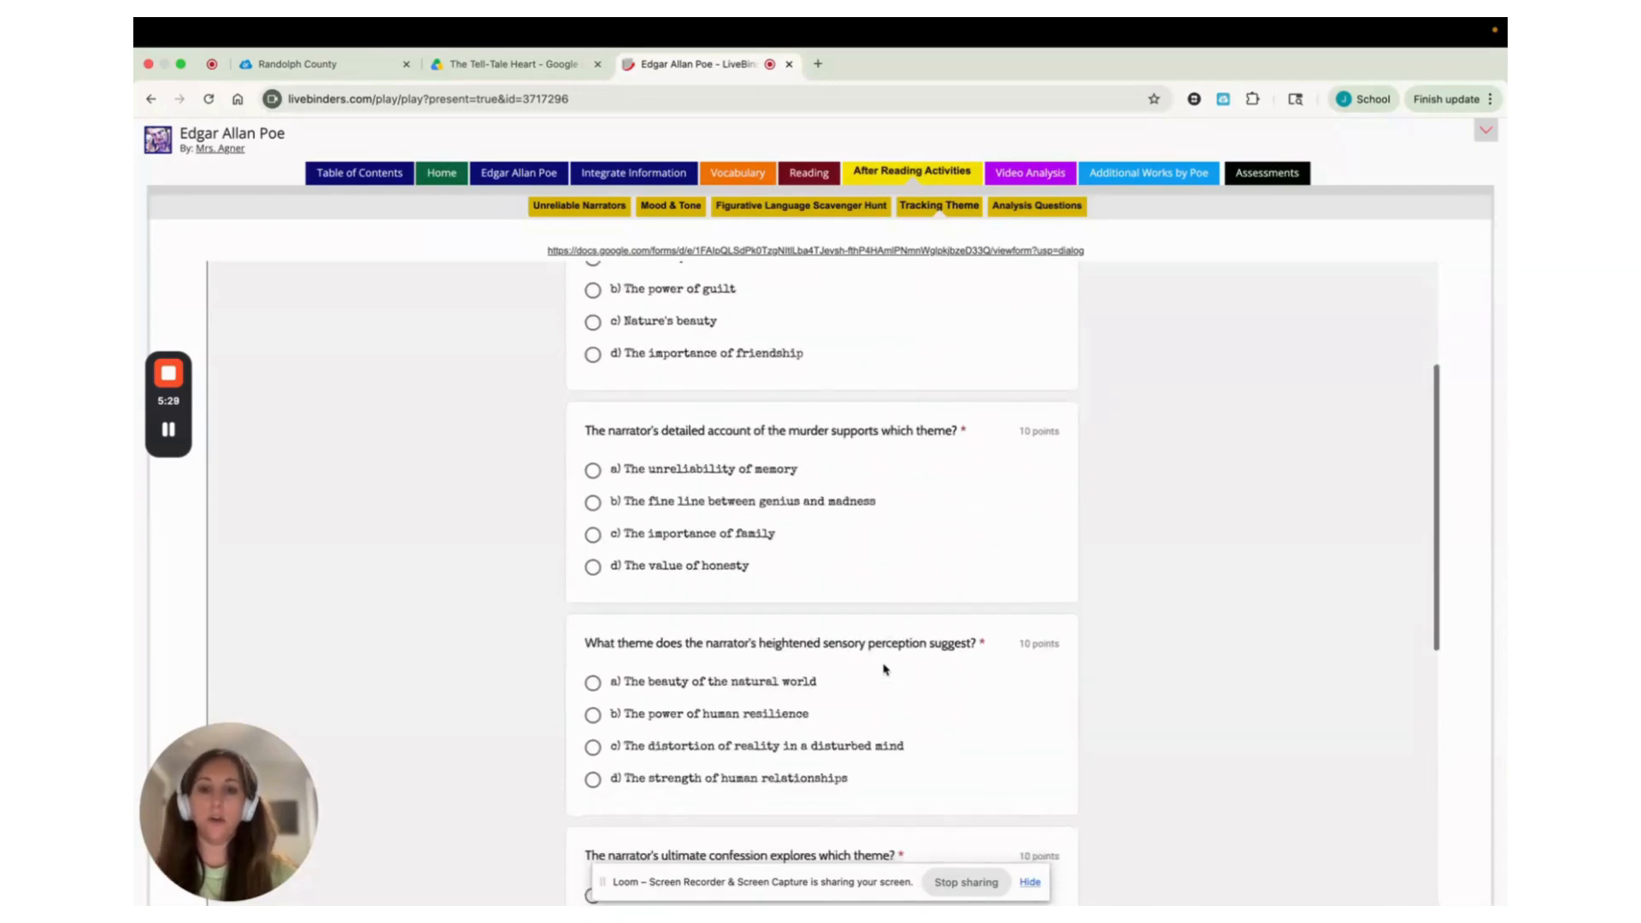
scroll(882, 671, down, 3)
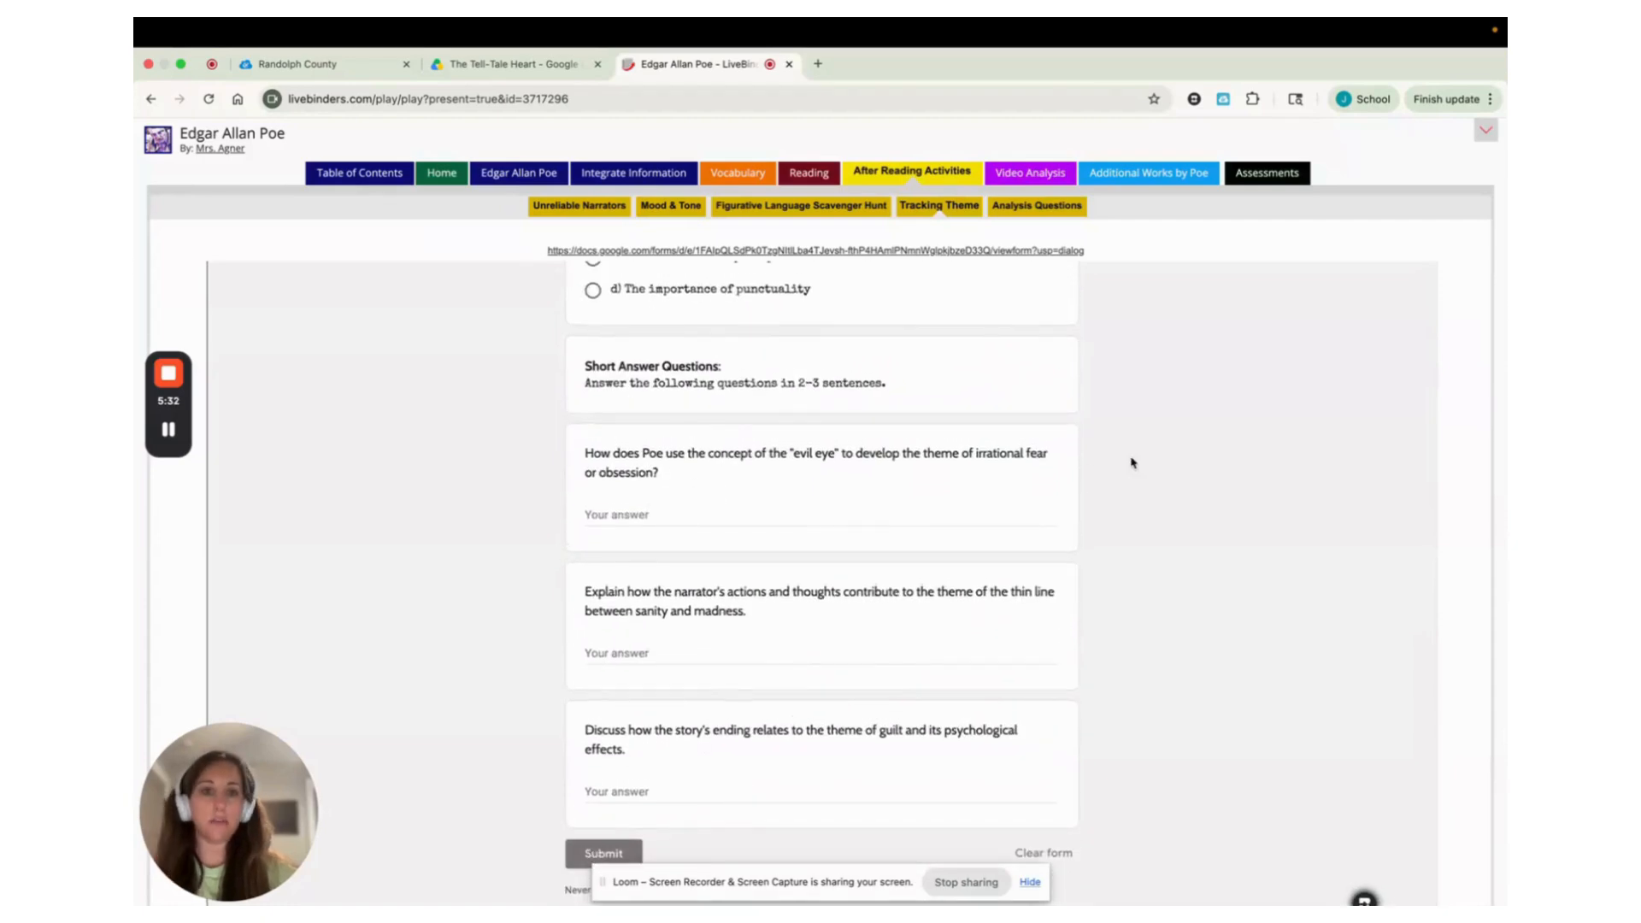
scroll(1132, 462, down, 2)
scroll(1132, 462, up, 2)
scroll(1131, 461, up, 5)
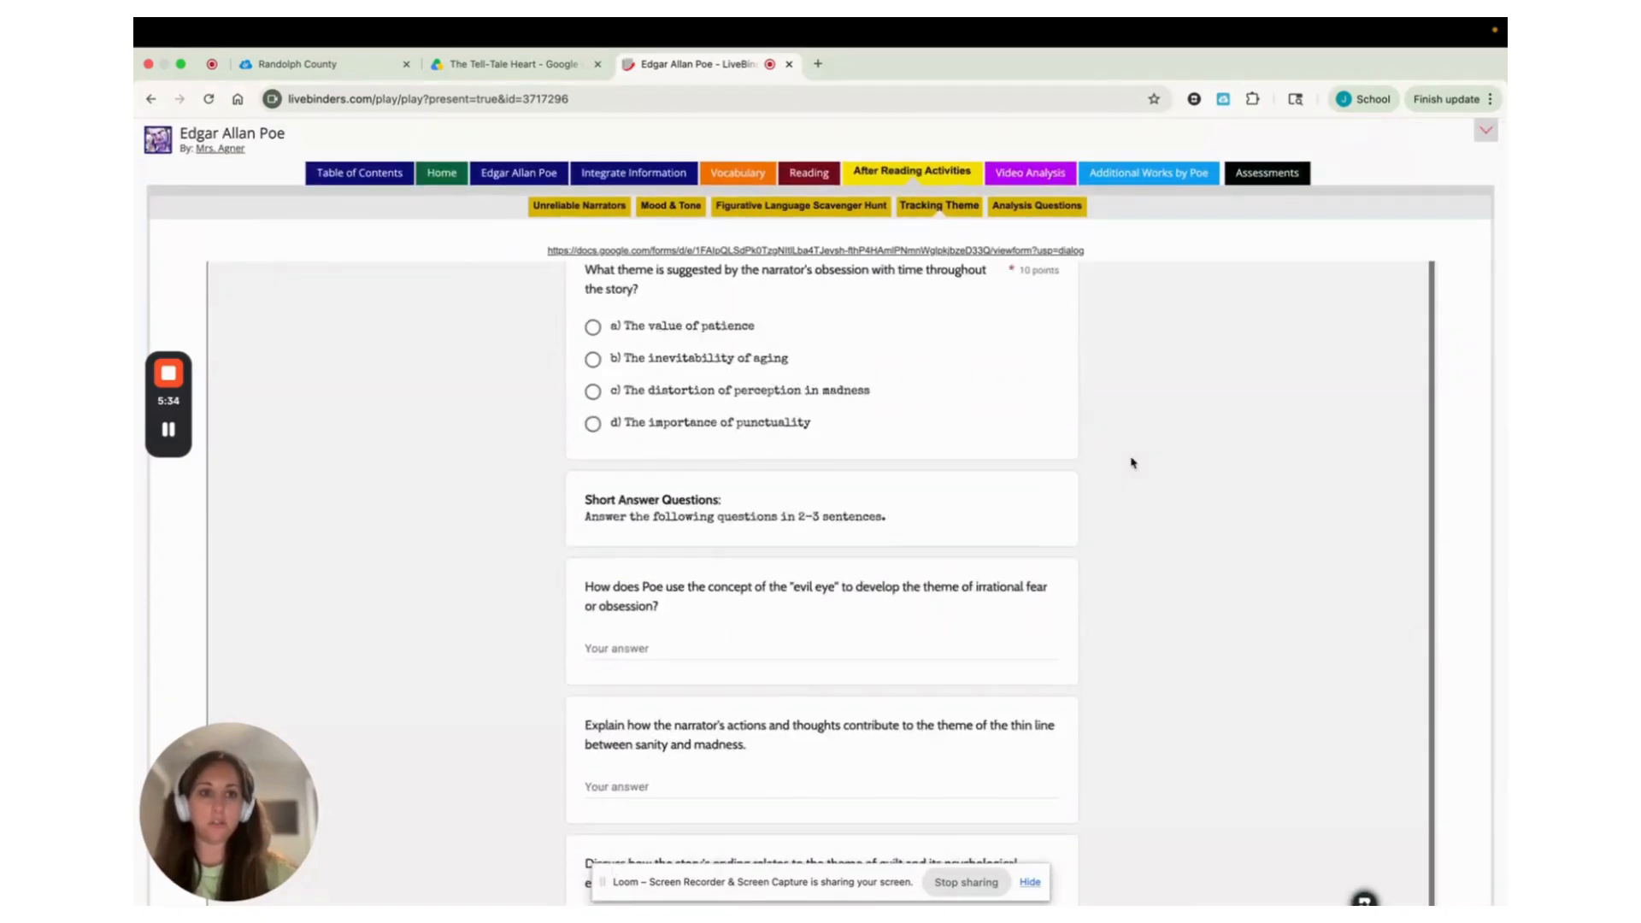
- View the Assessments page and switch the binder from presenting to editing
click(1266, 174)
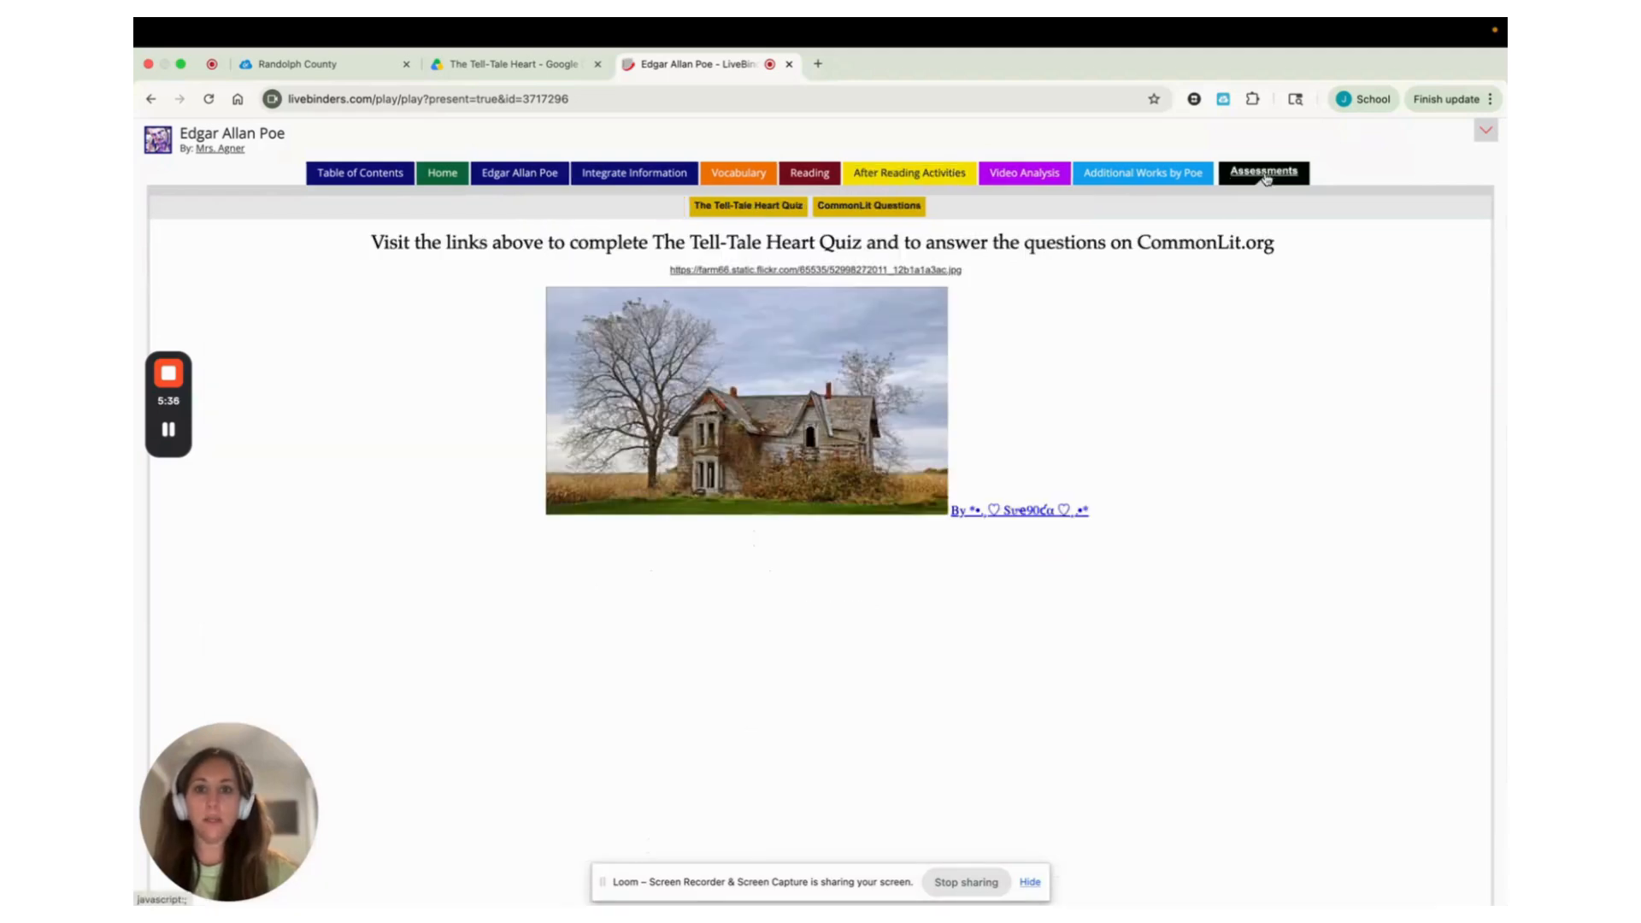
click(1484, 128)
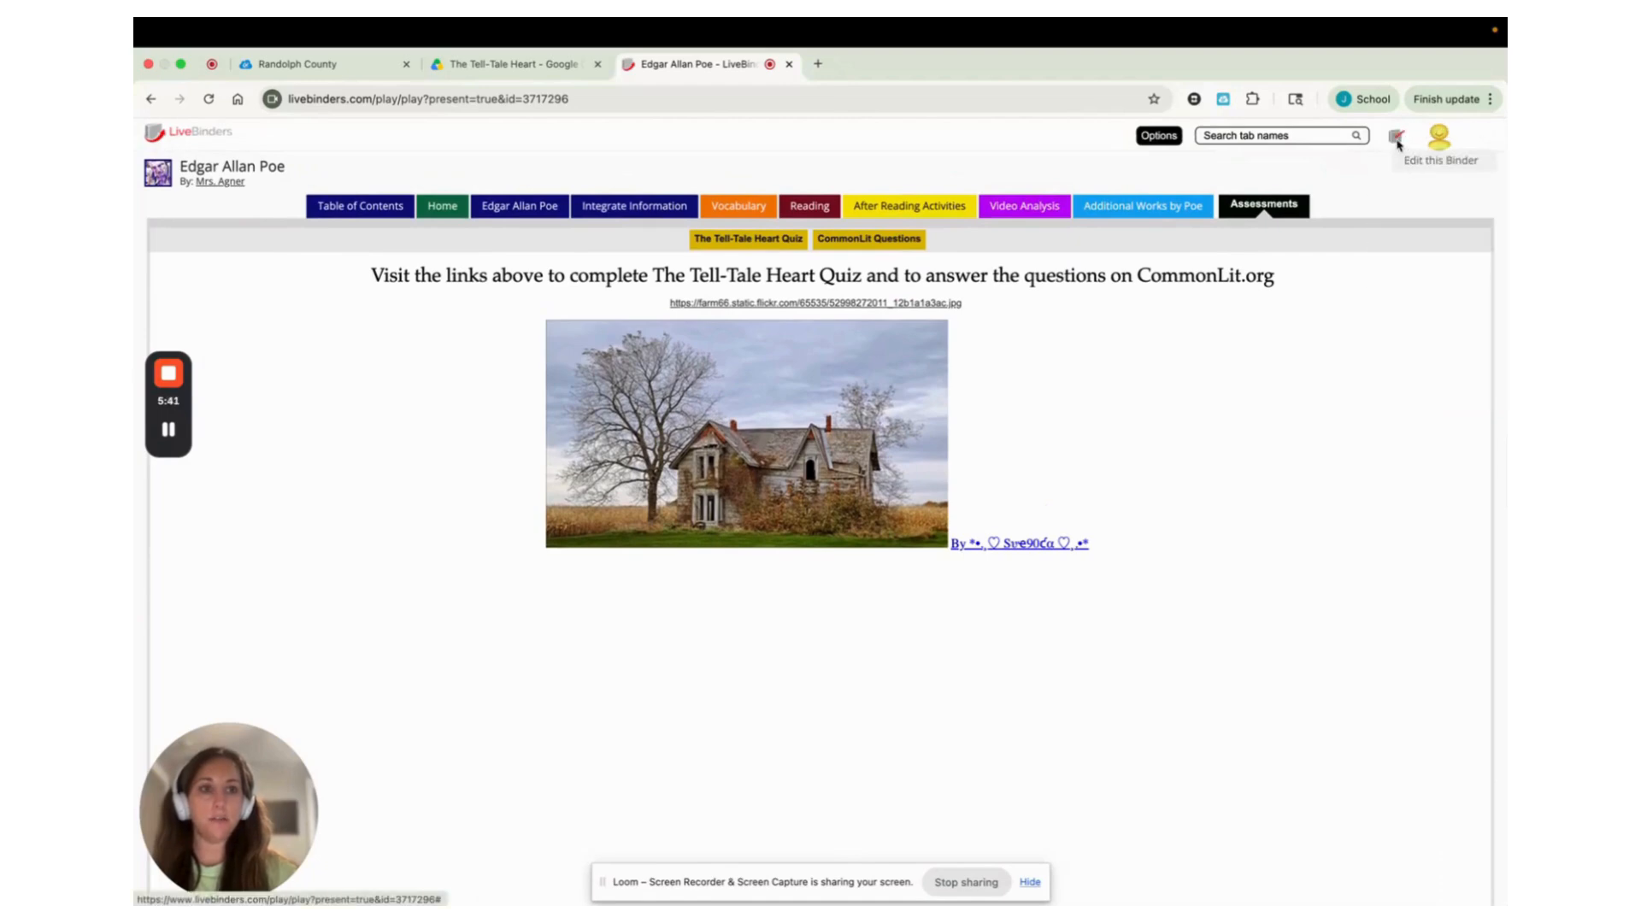
click(1397, 138)
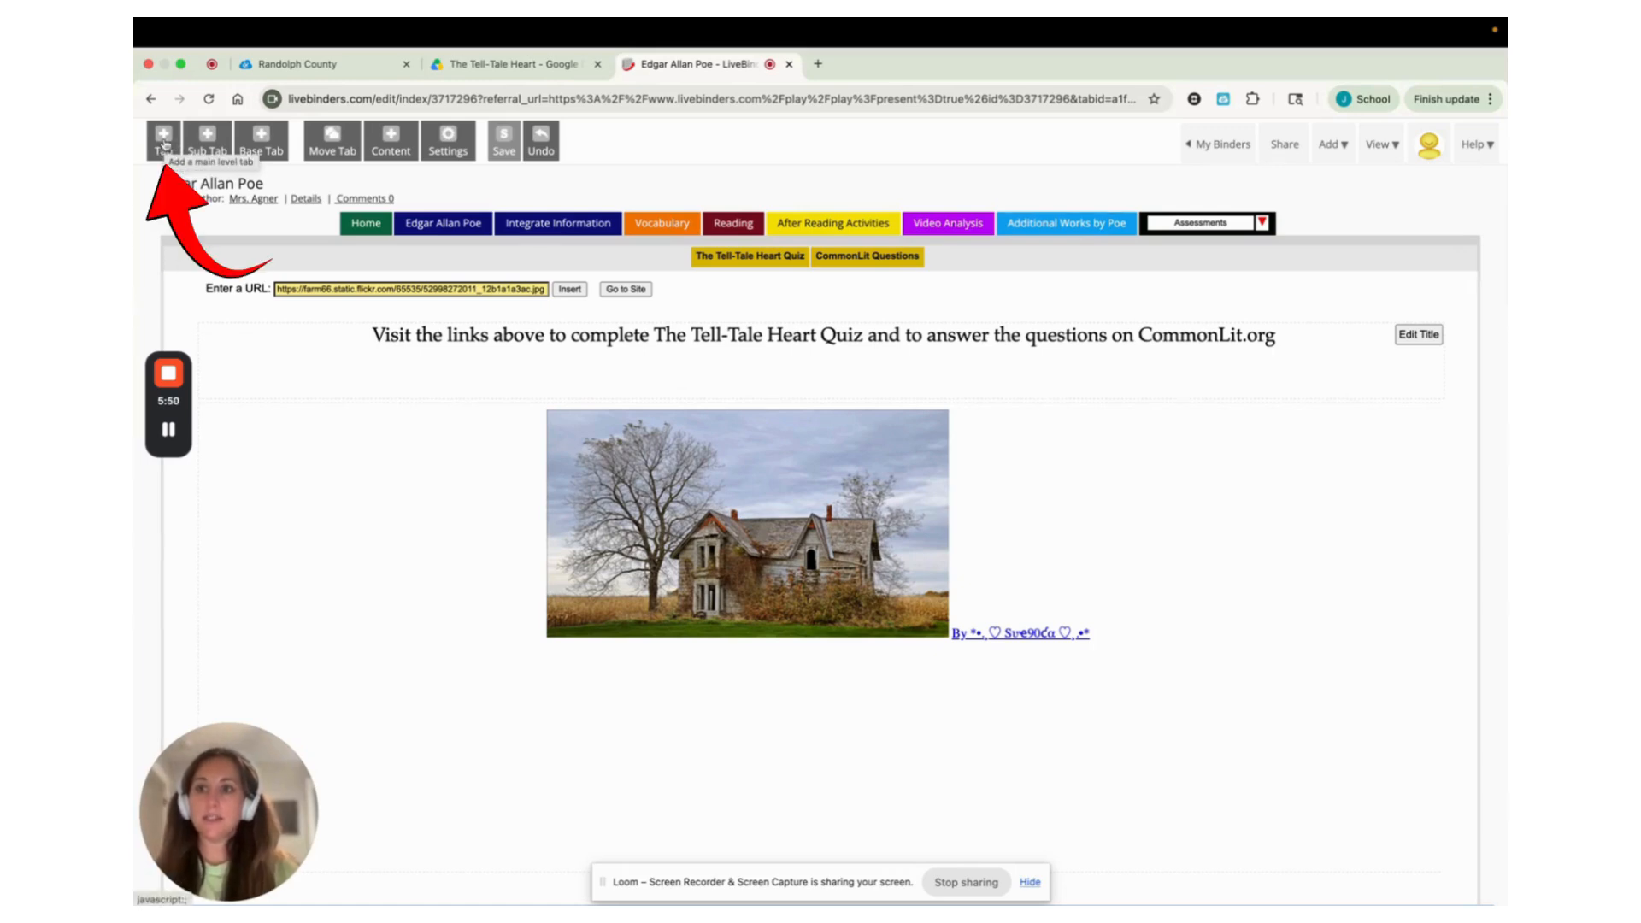
- Add a new main-level tab and insert the YouTube video "Edgar Allan Poe: The Five Biggest Myths About Poe" by its URL
click(164, 138)
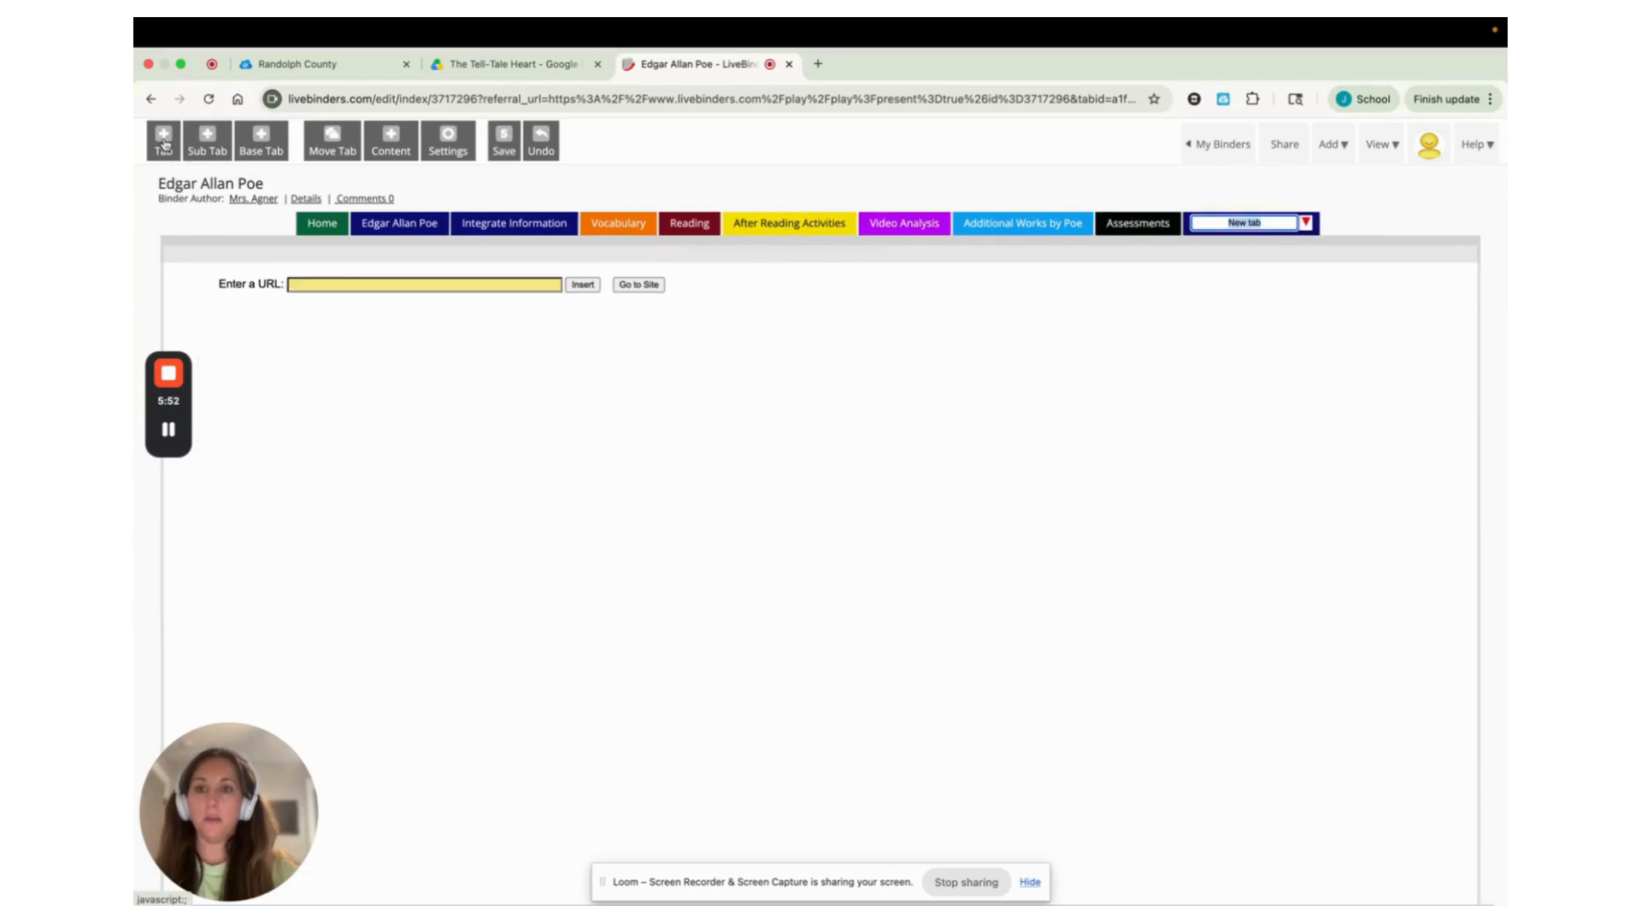
click(293, 285)
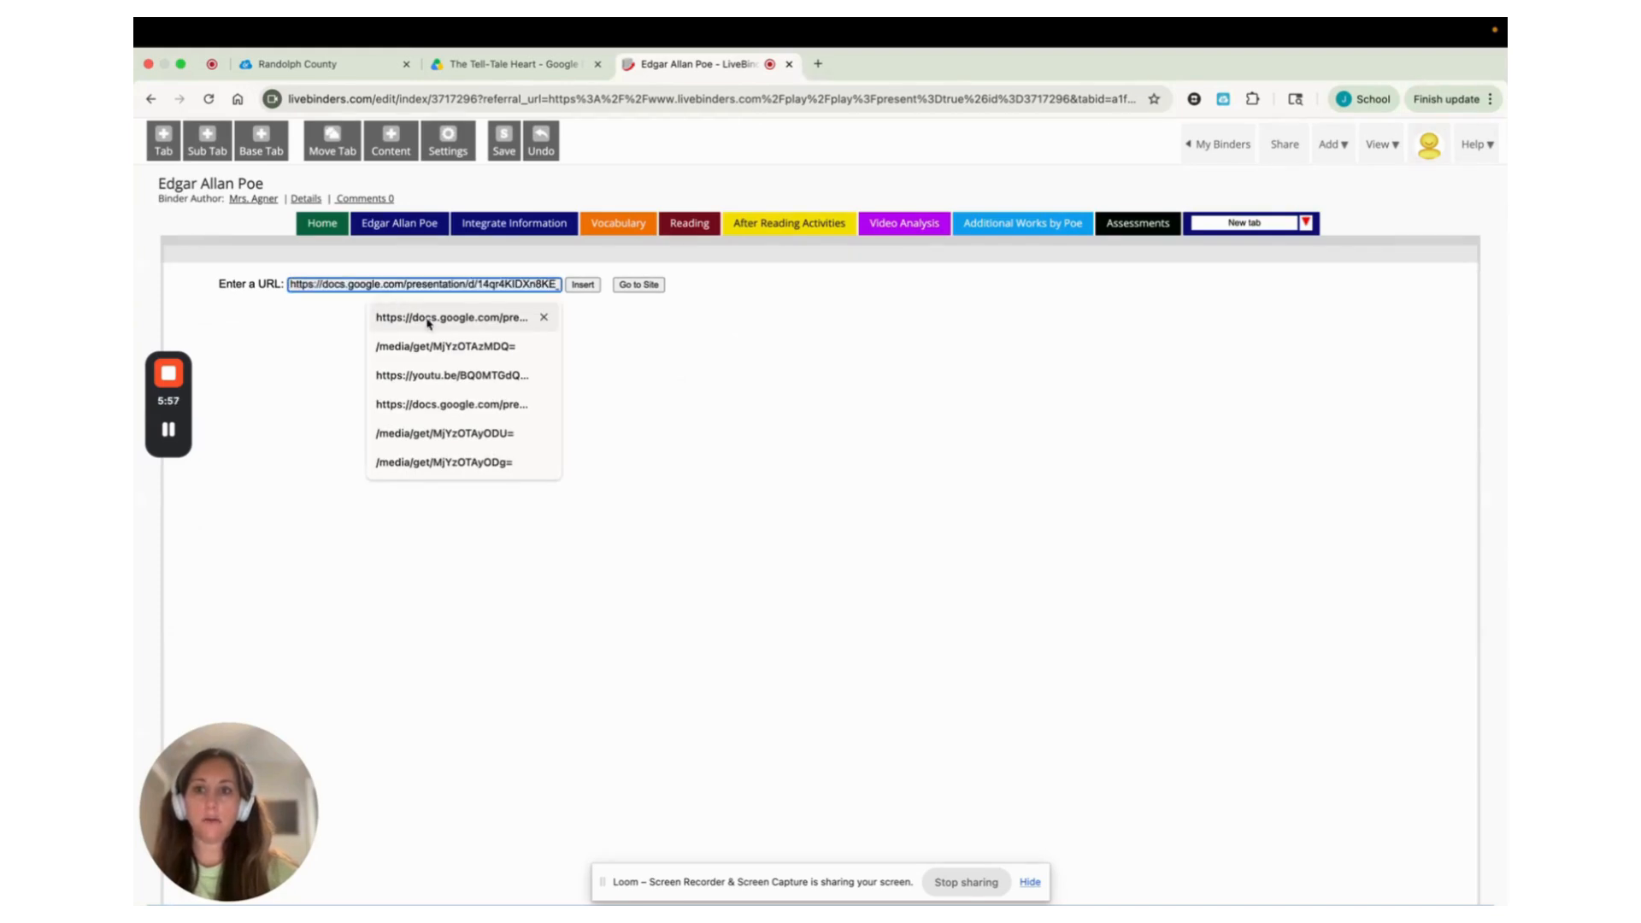
click(426, 376)
click(586, 285)
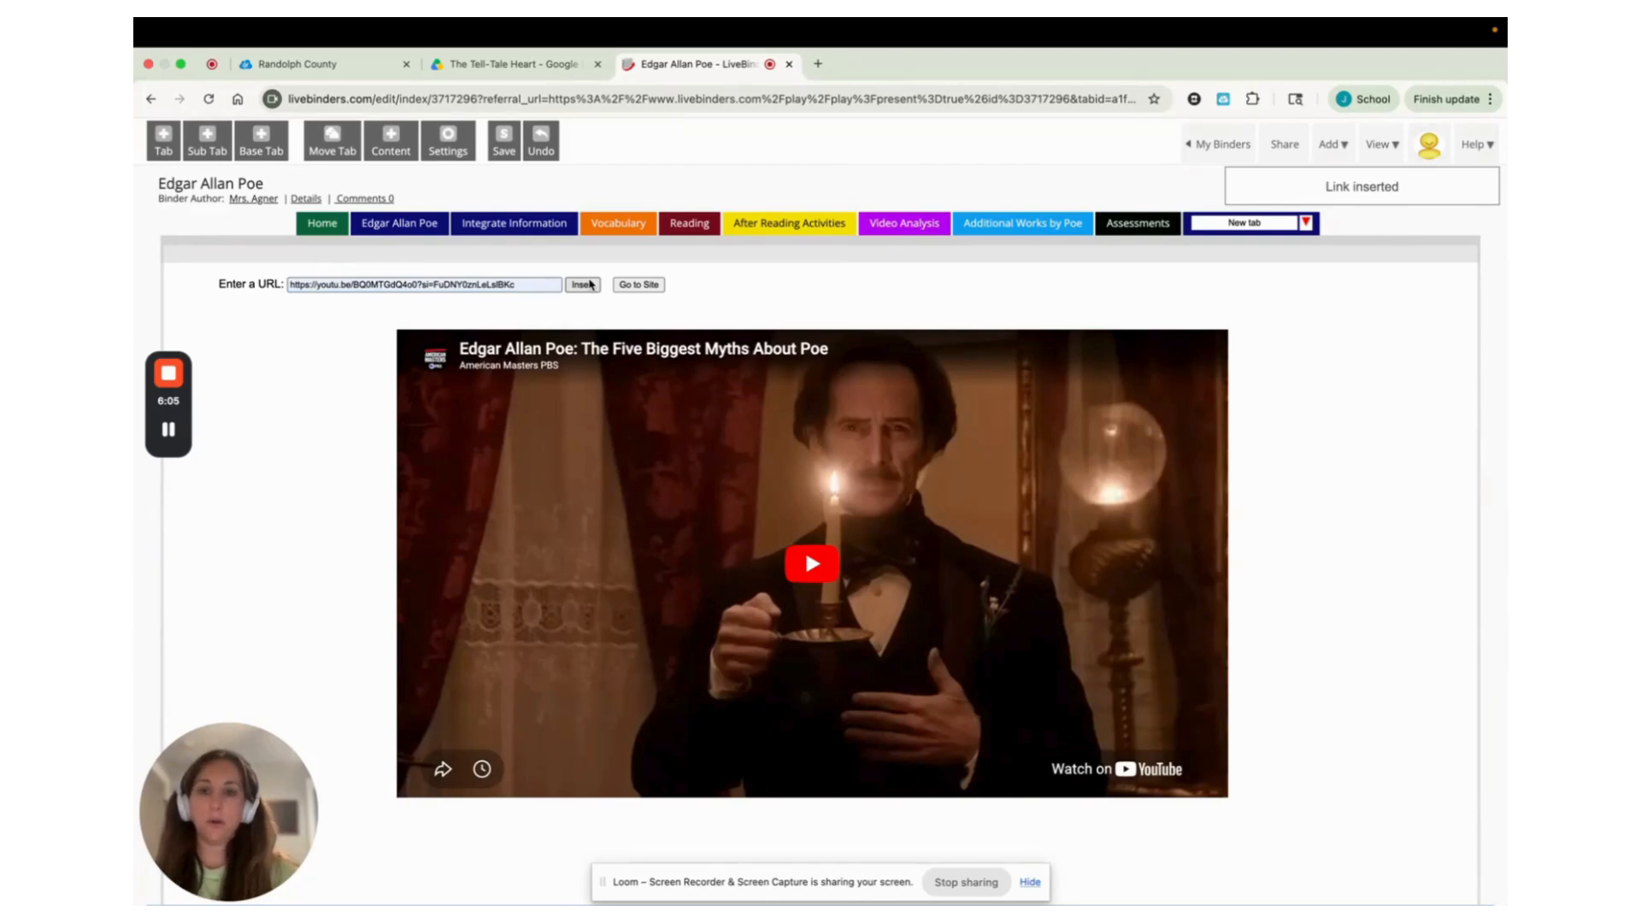
- Apply the Text - Media layout template to the new tab and close the Add Content dialog
click(393, 142)
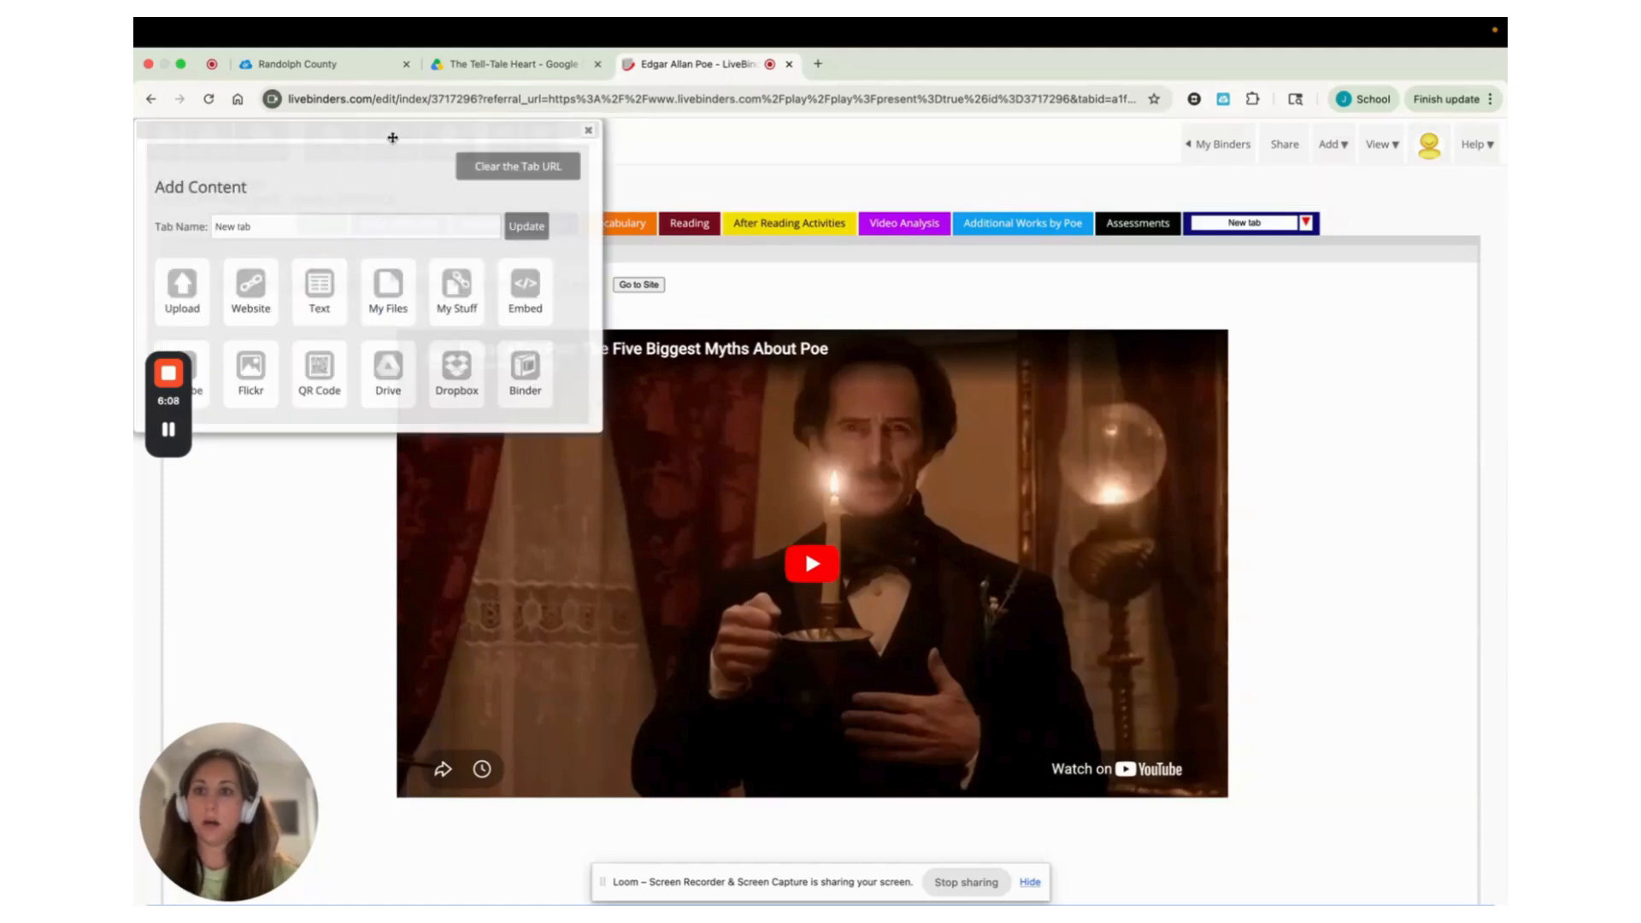
click(322, 296)
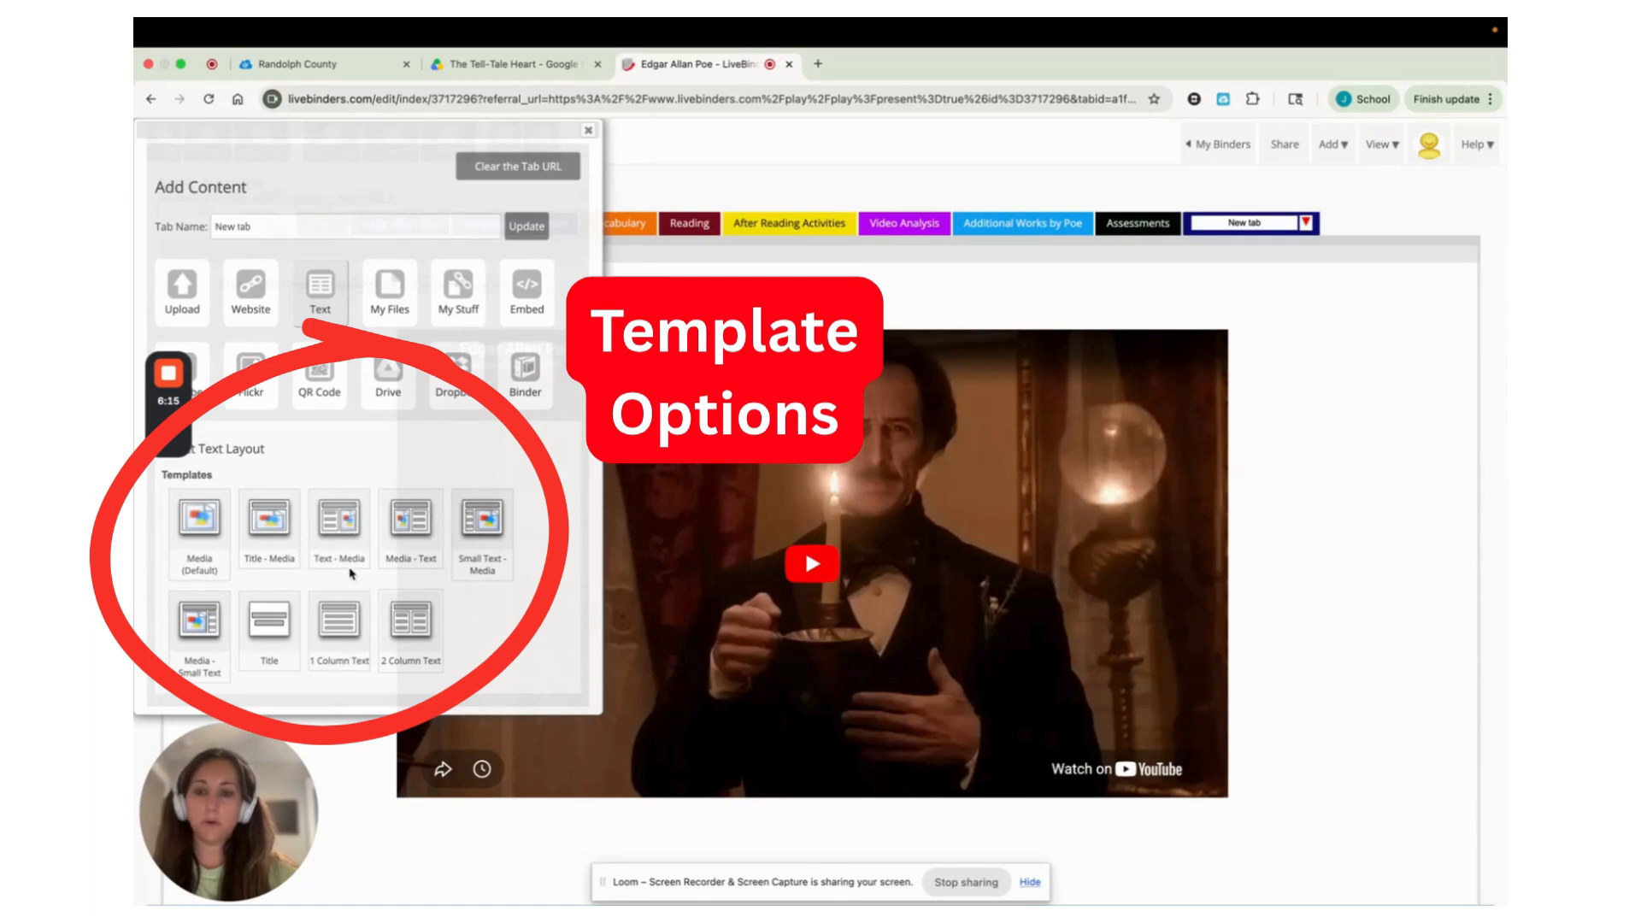
click(346, 518)
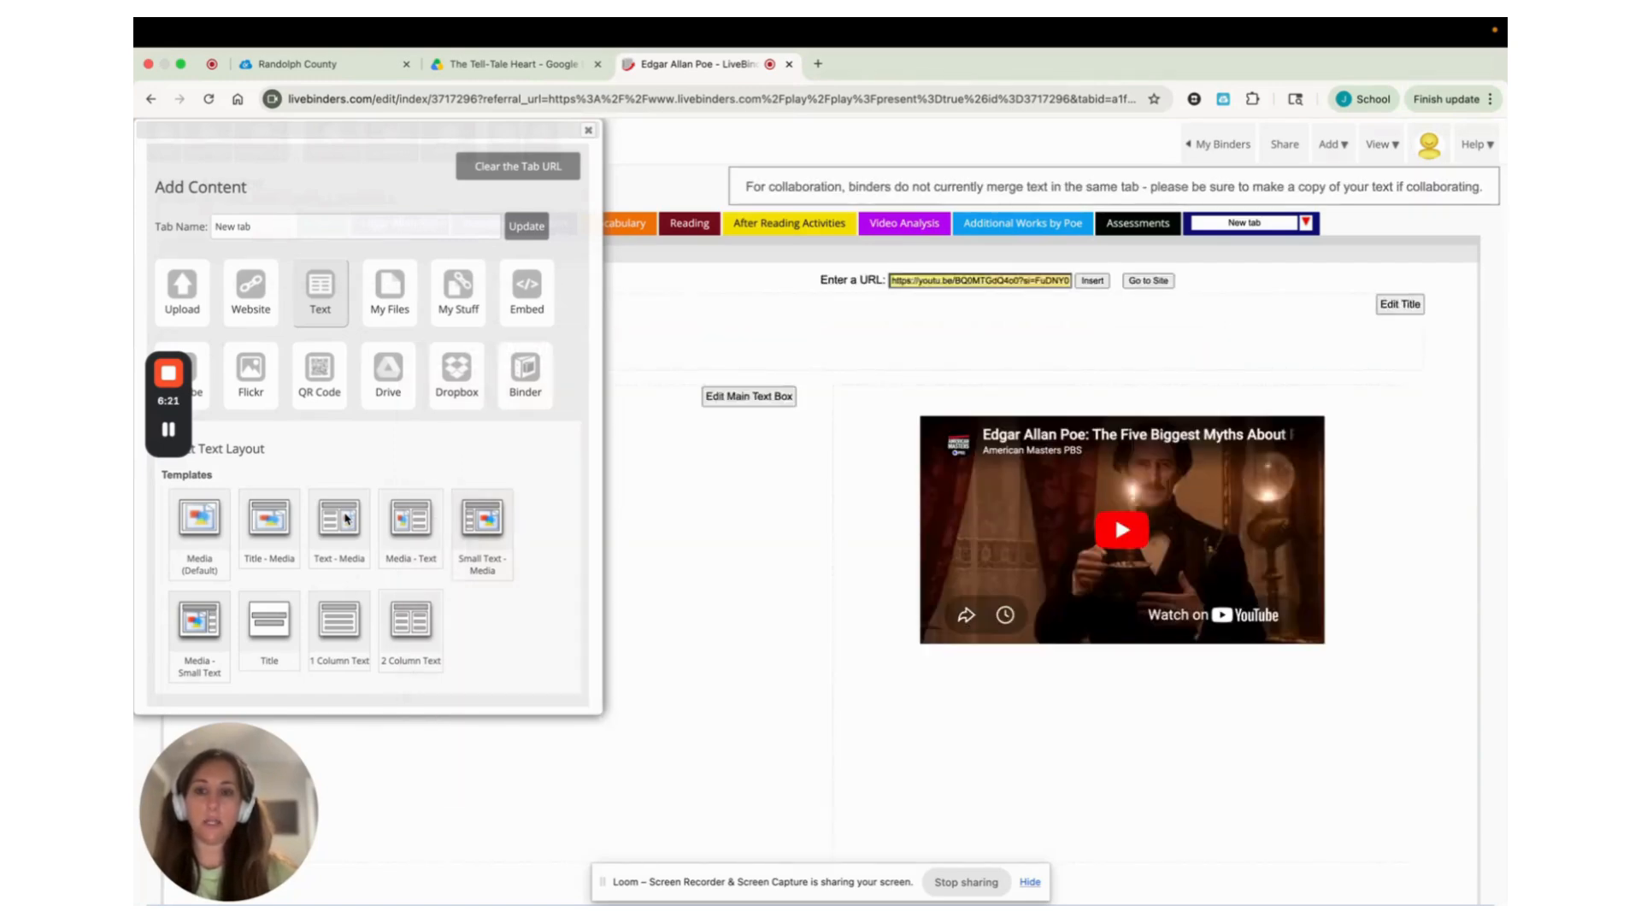
click(589, 134)
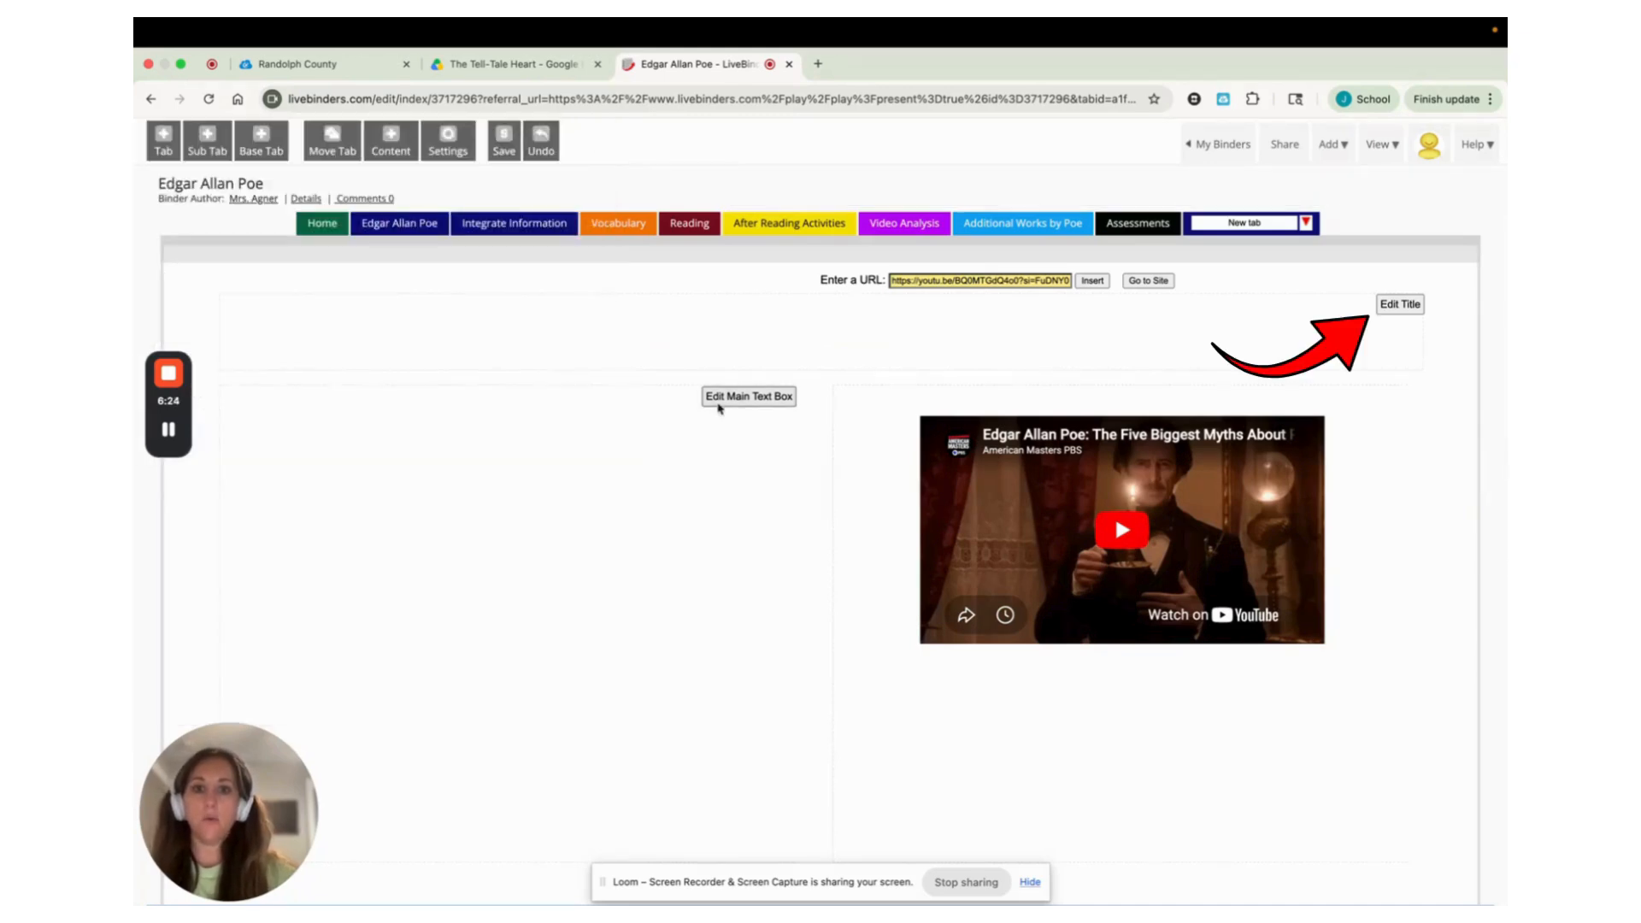
- Enter "Video about Poe" as the new tab's page title
click(1399, 304)
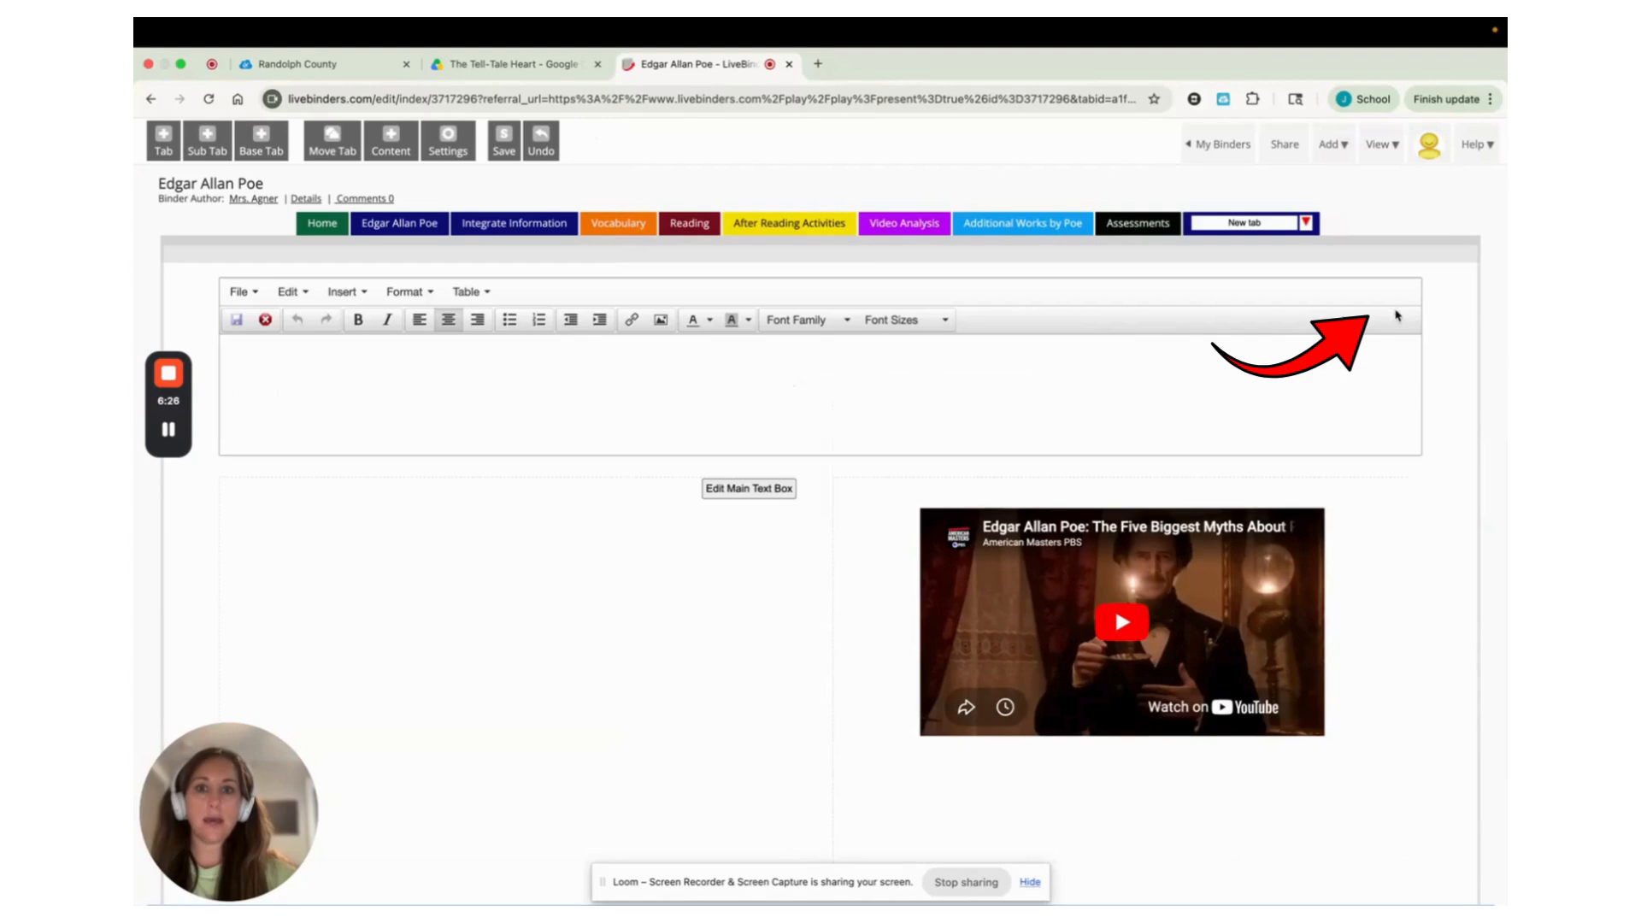
click(838, 400)
click(786, 364)
text(Vid)
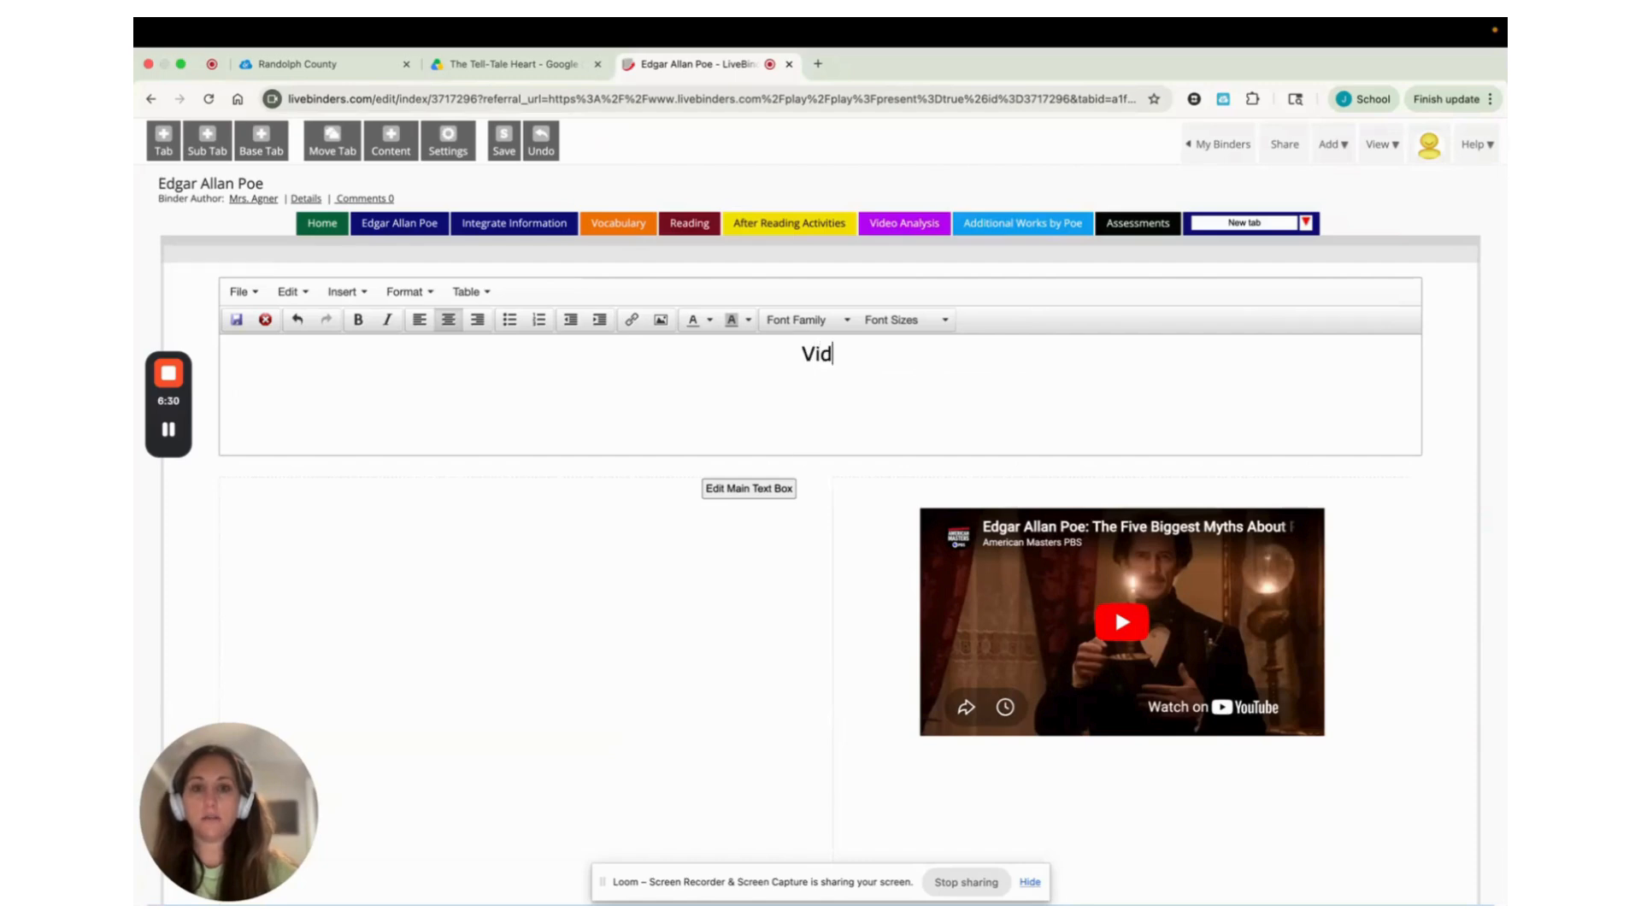
text(eo about Poe)
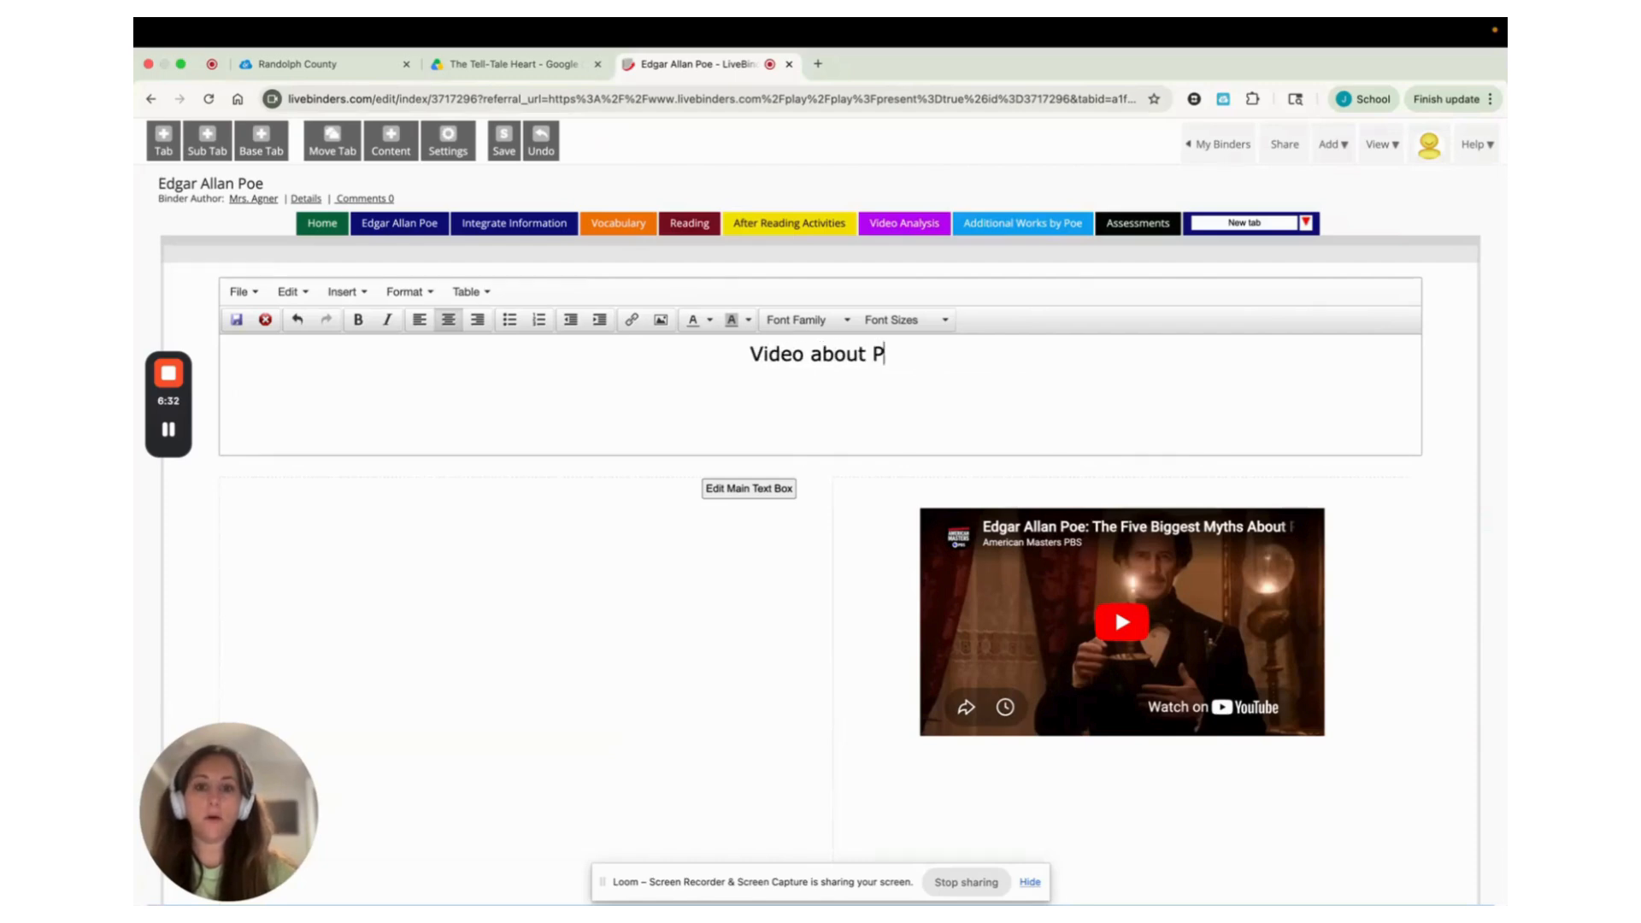
- Set the font of the page title "Video about Poe" to Impact
triple_click(823, 350)
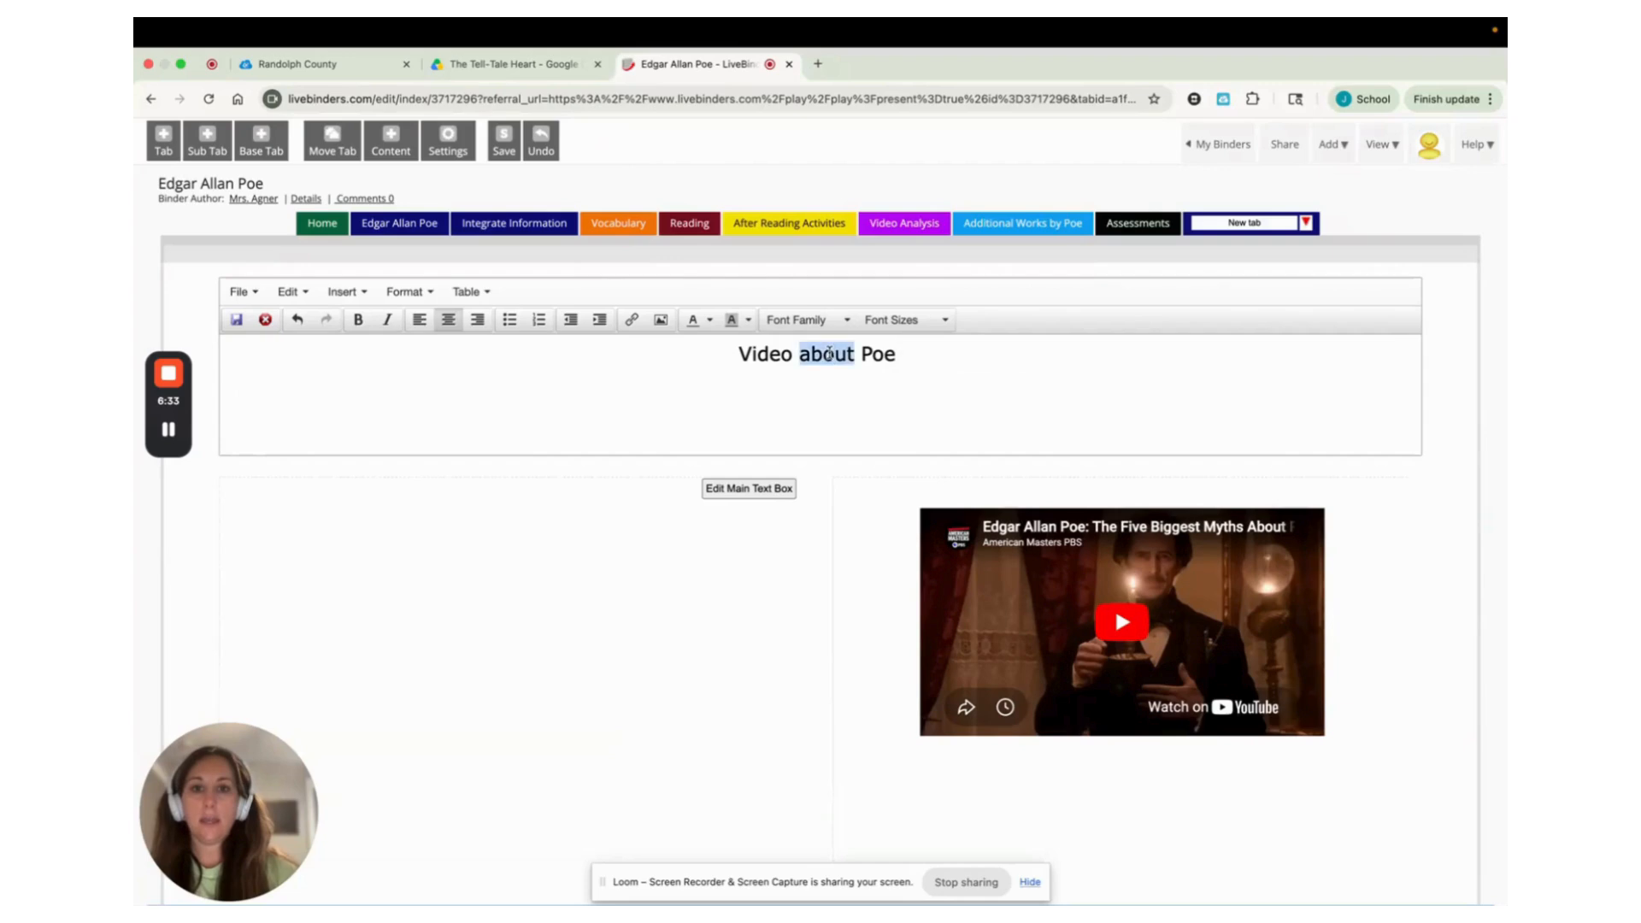
click(803, 319)
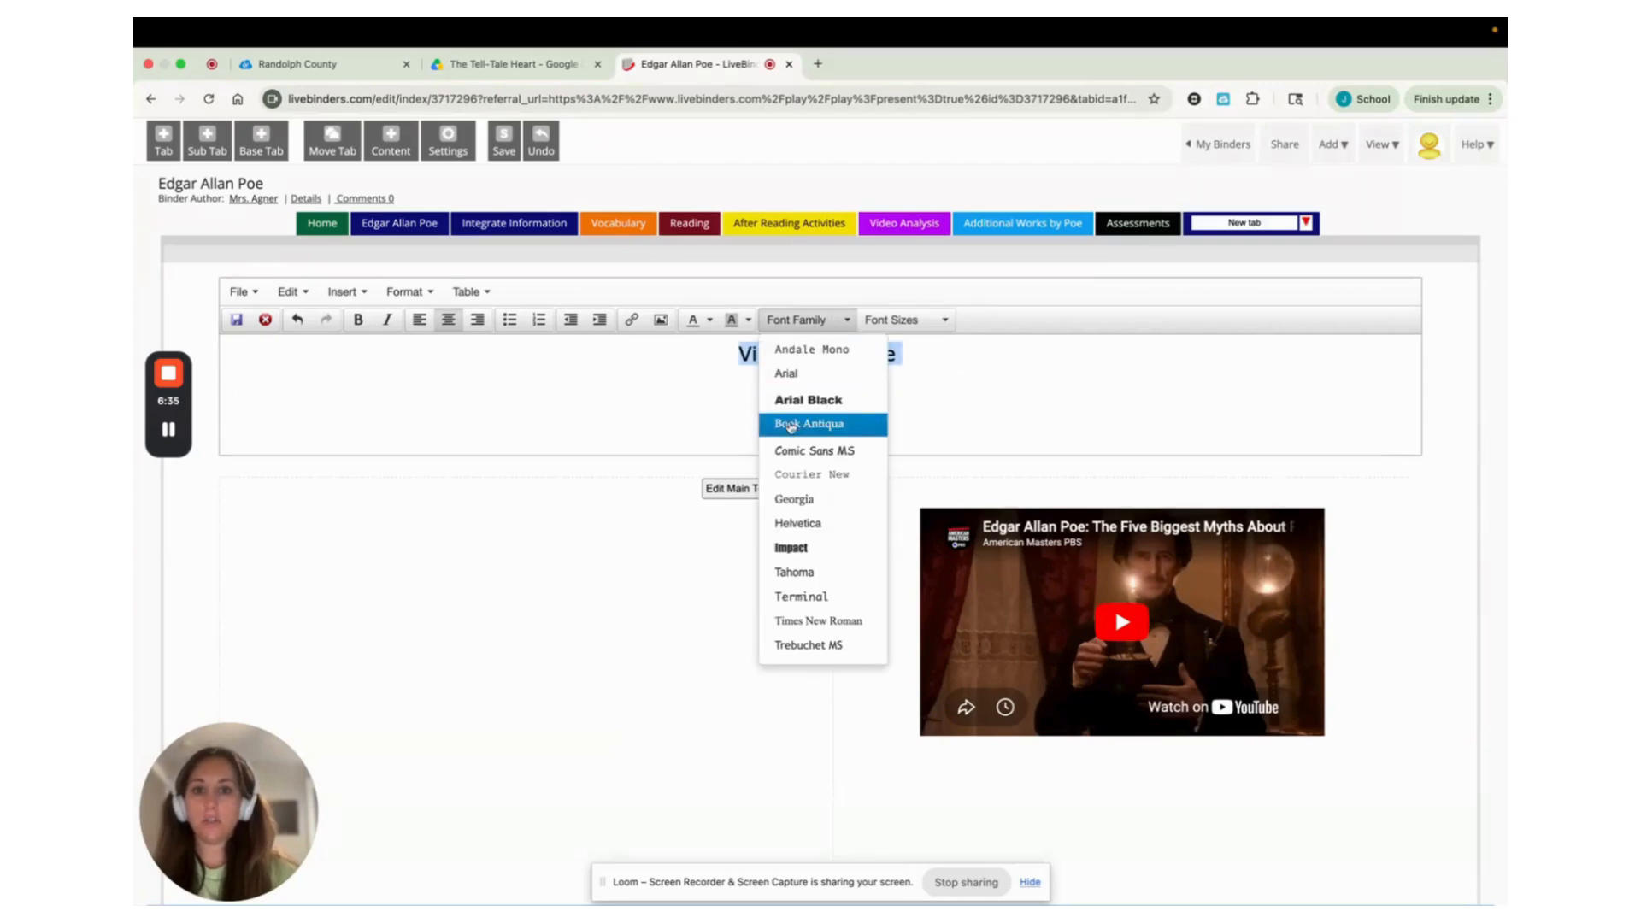
click(795, 547)
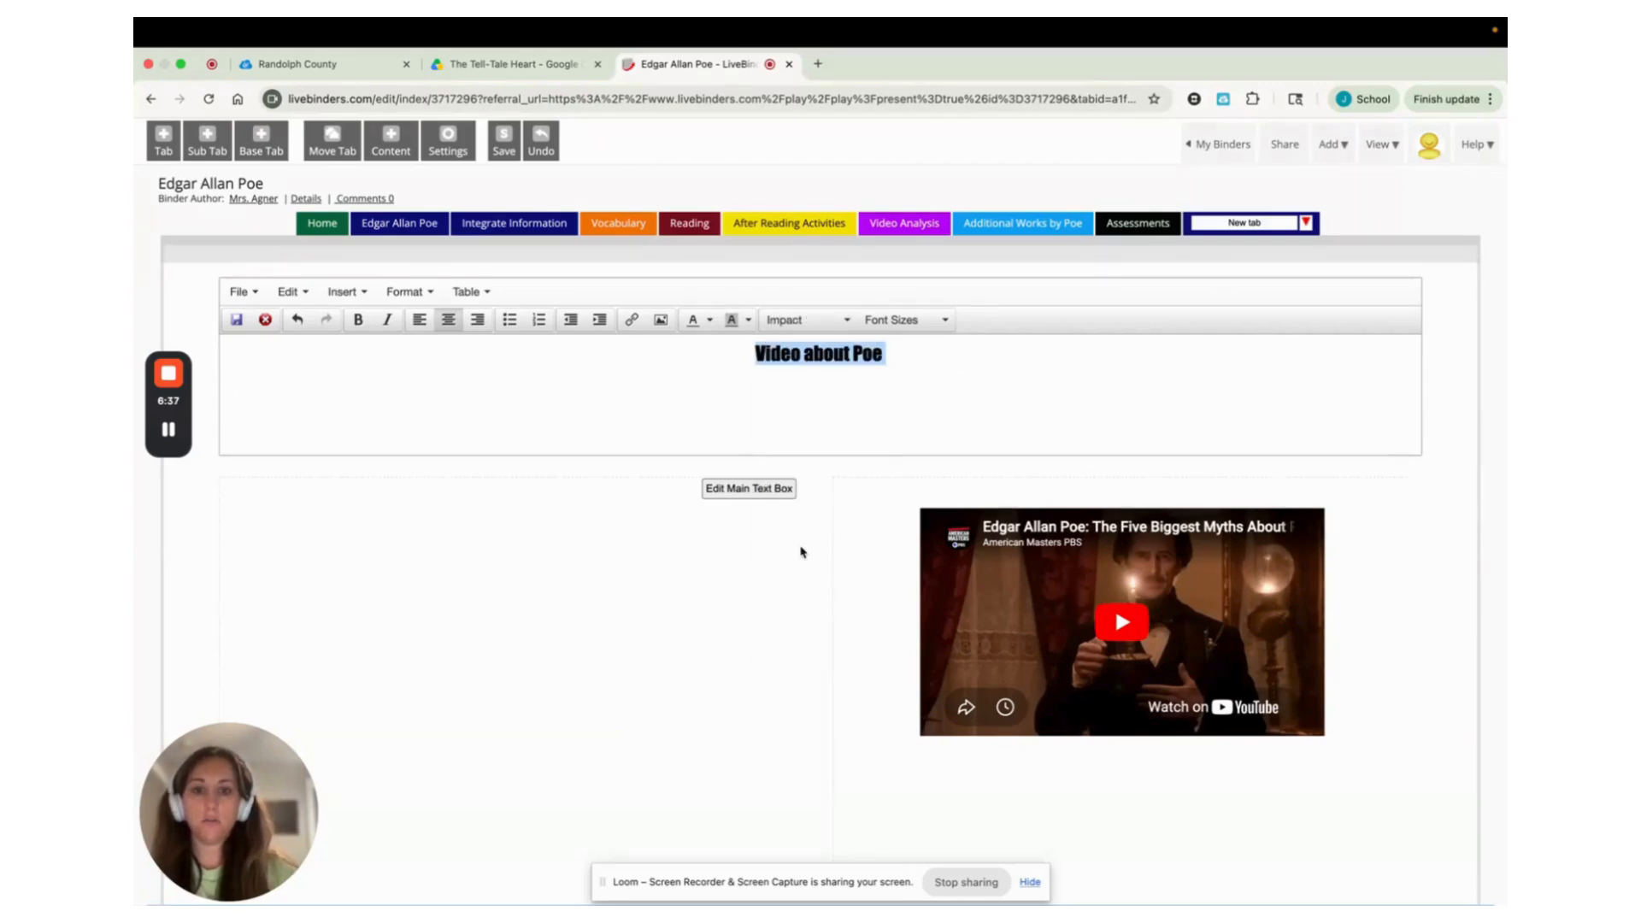
click(944, 319)
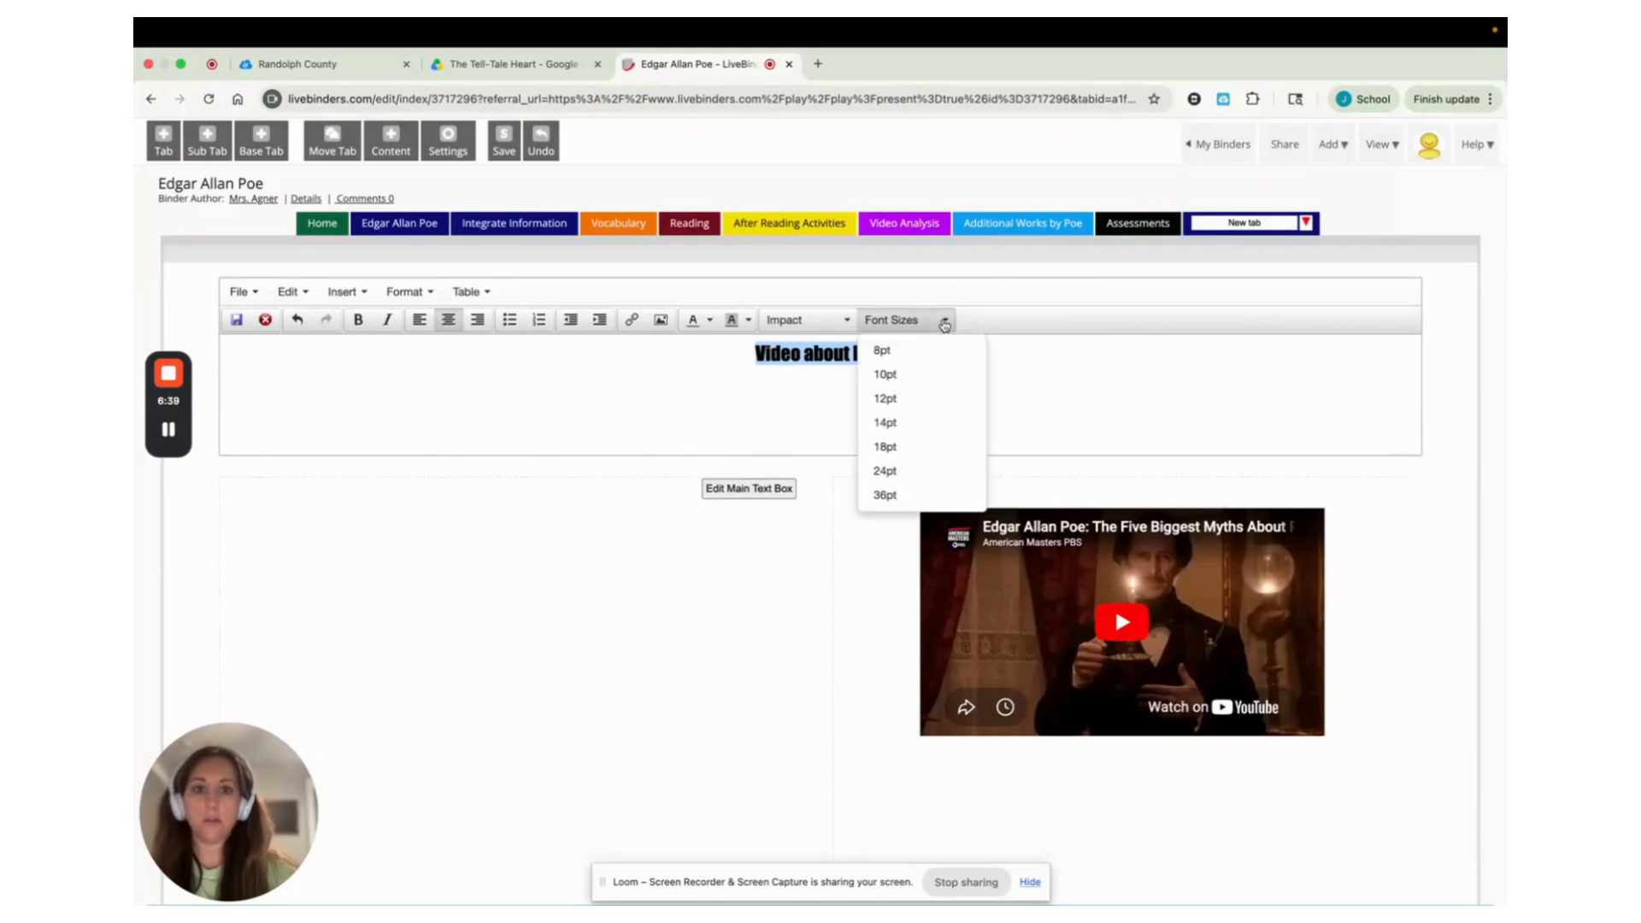
click(689, 403)
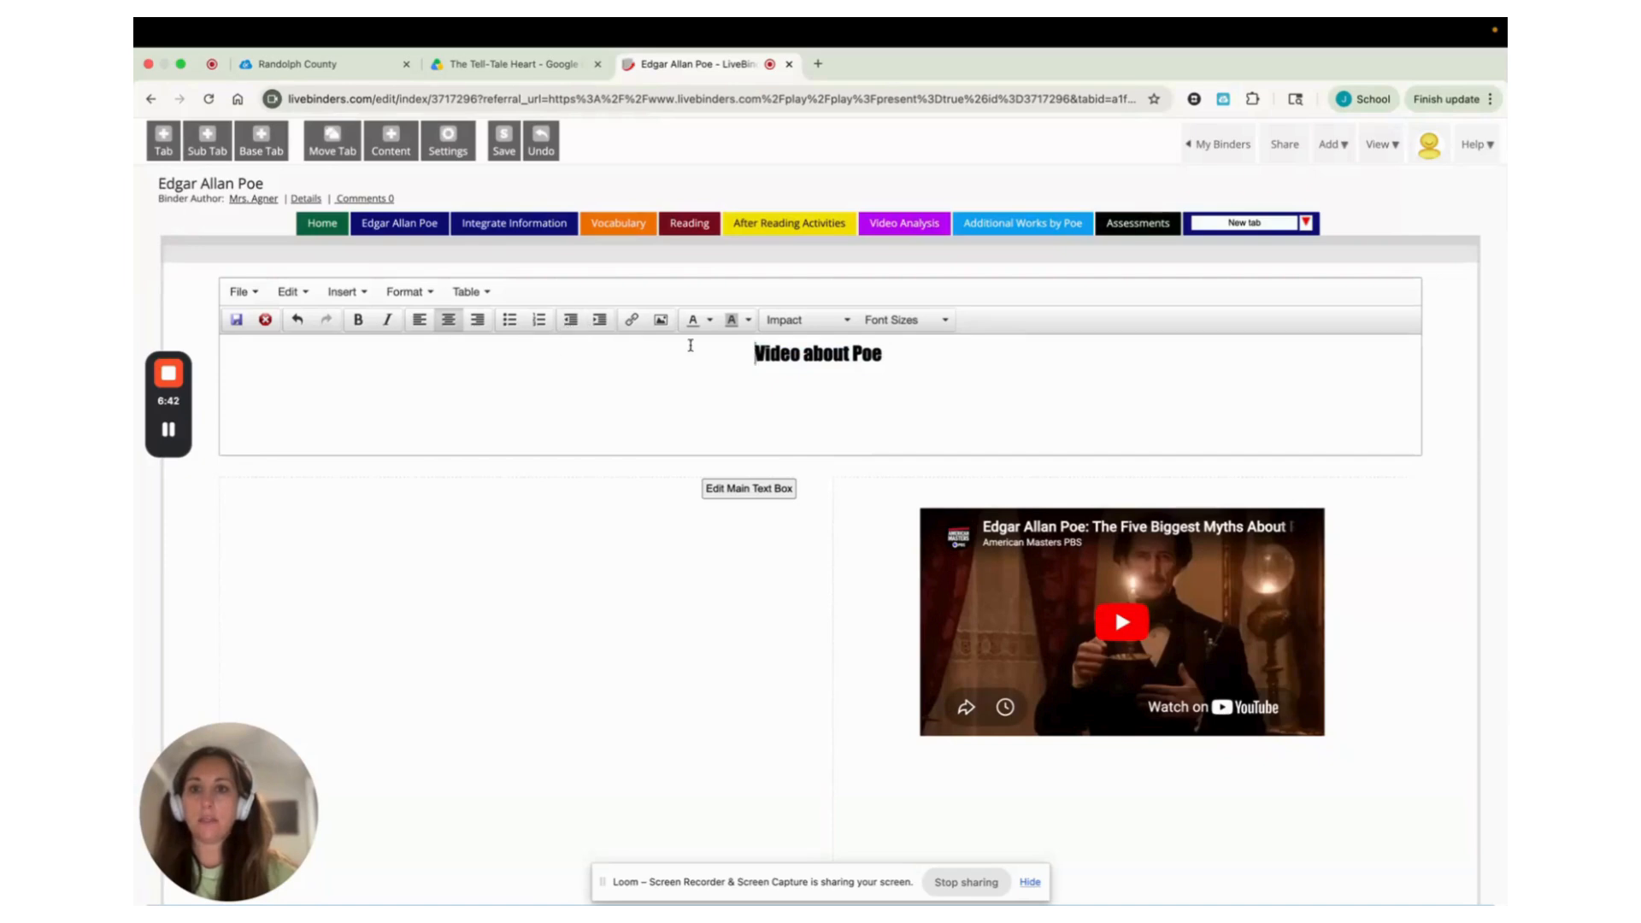
- Try left and right alignment on the page title and return it to centre alignment
drag(752, 353, 883, 353)
click(421, 322)
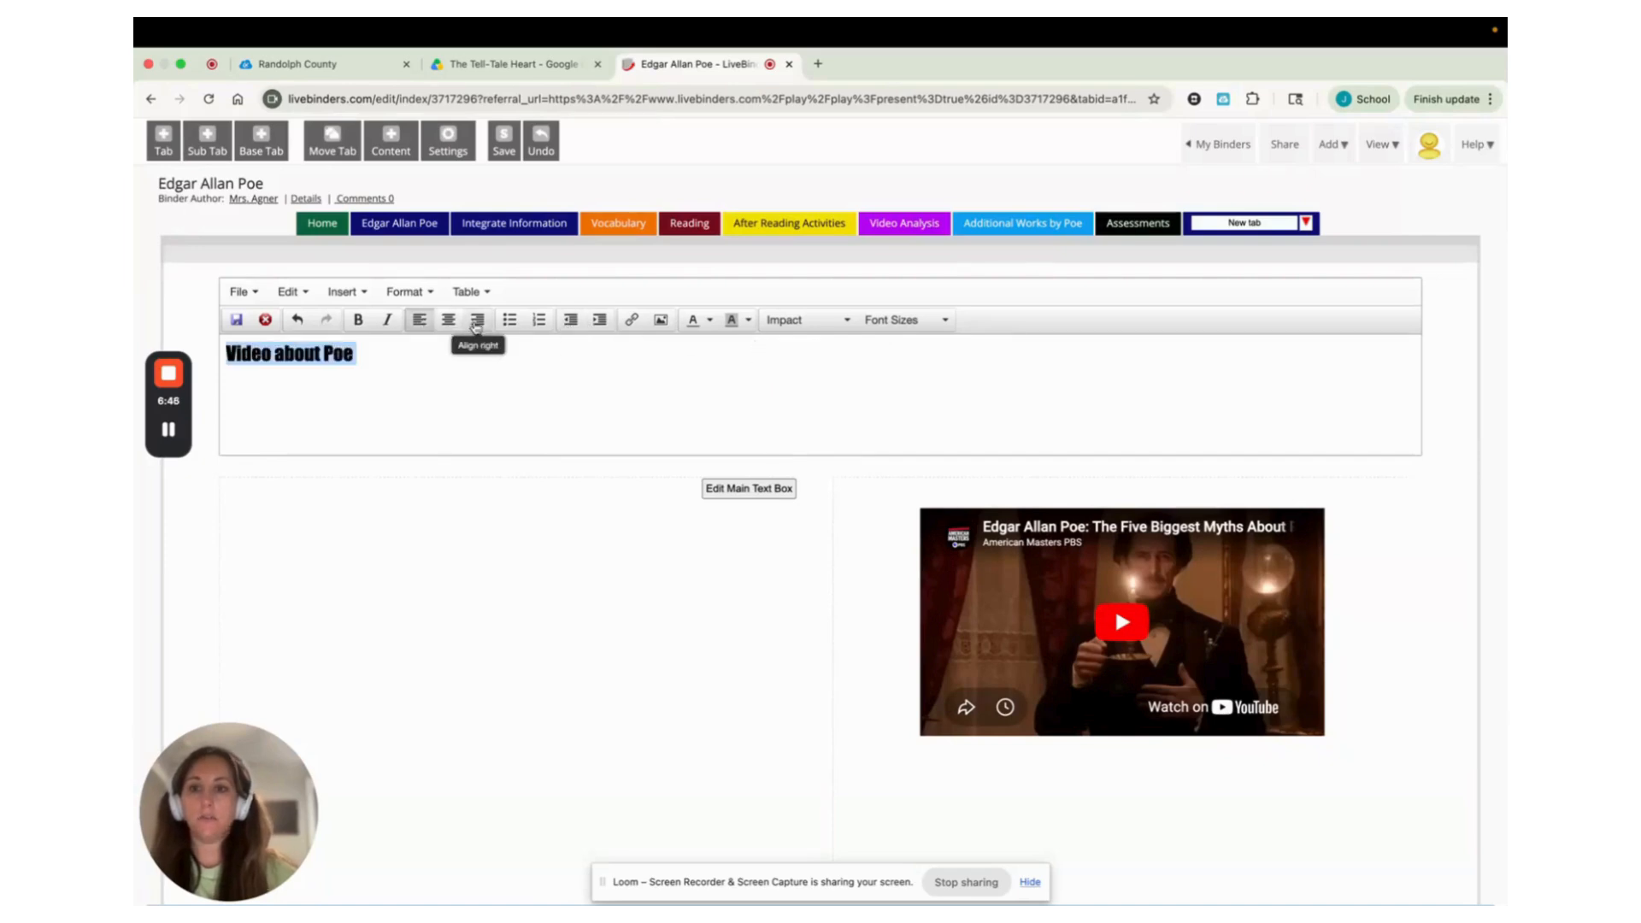
click(476, 325)
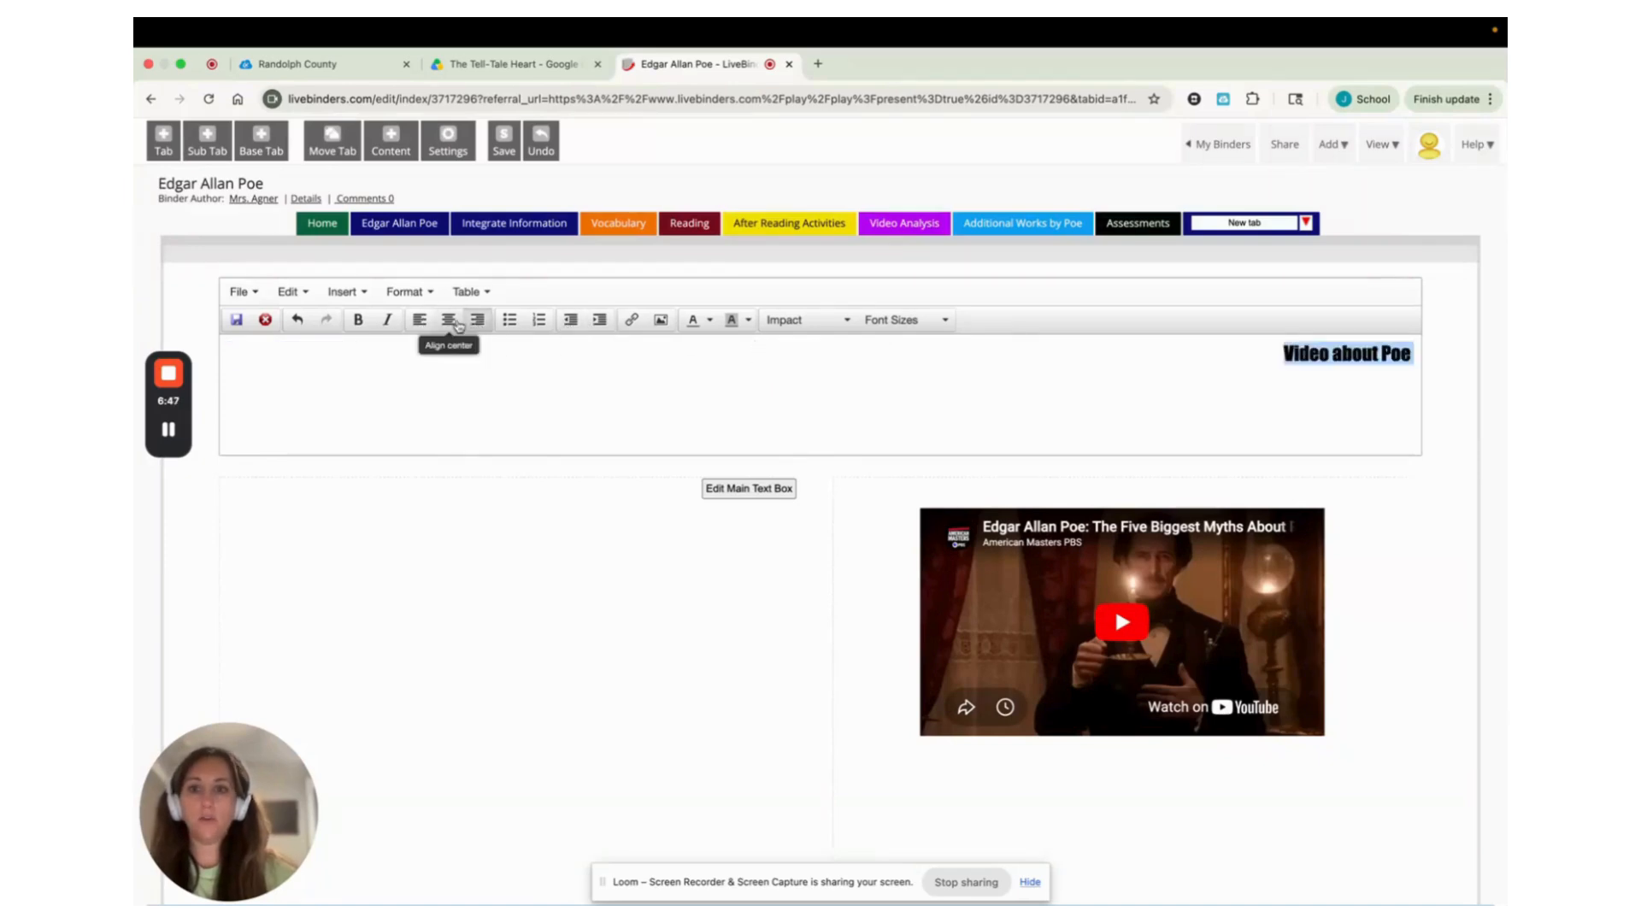
click(448, 320)
- Enter "Please watch the video about Poe!" in the main text box beside the video
click(750, 488)
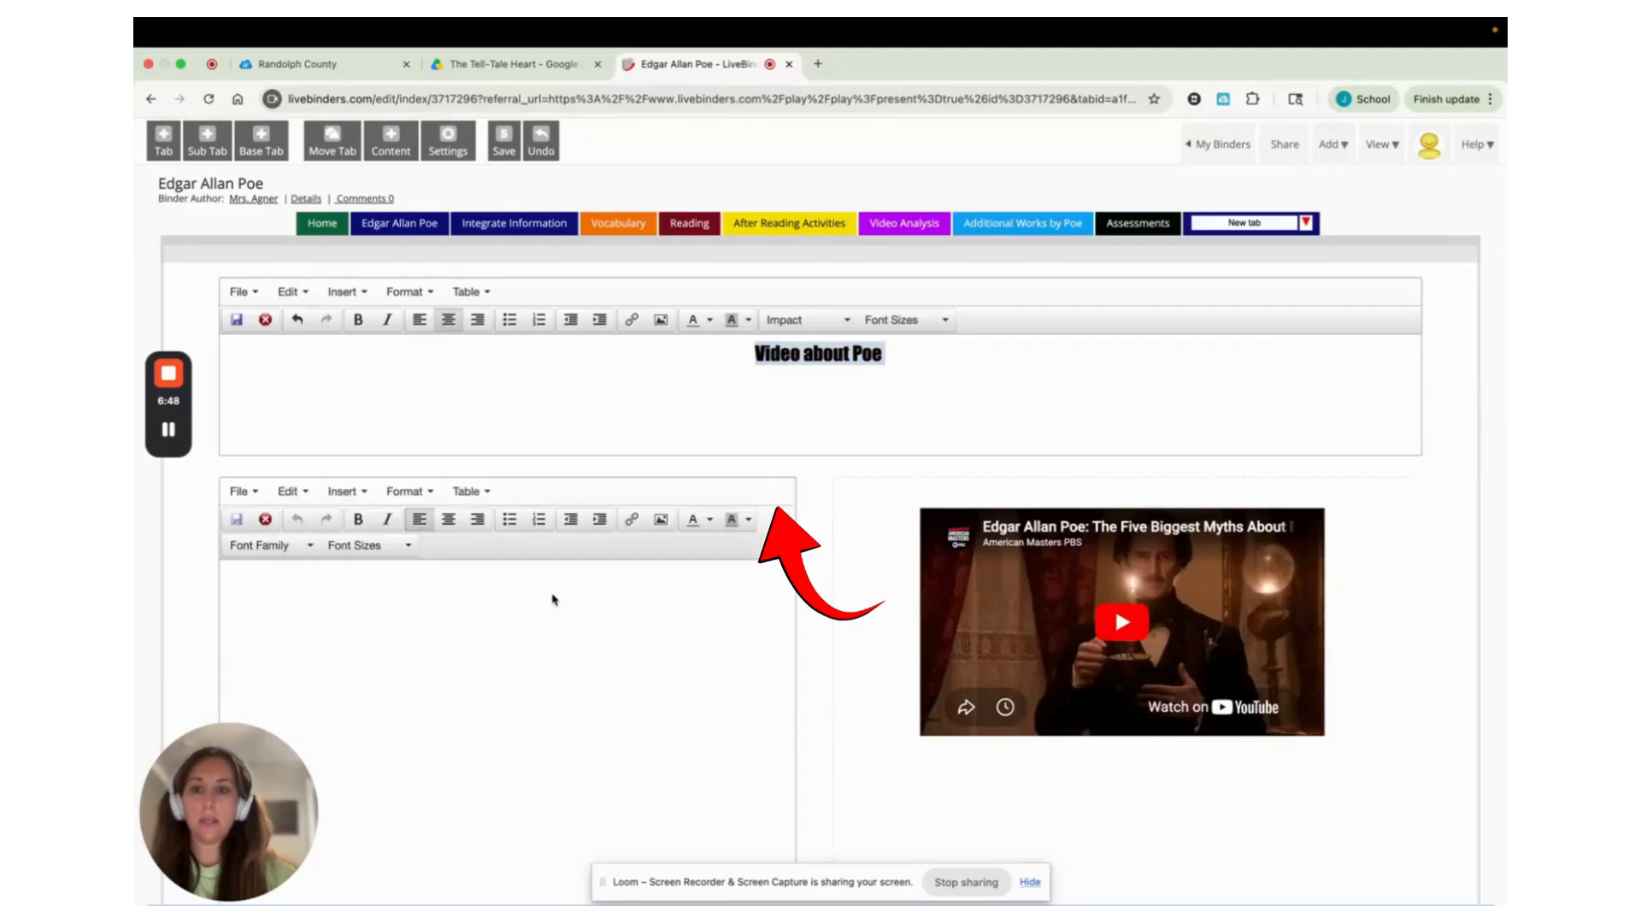
click(526, 615)
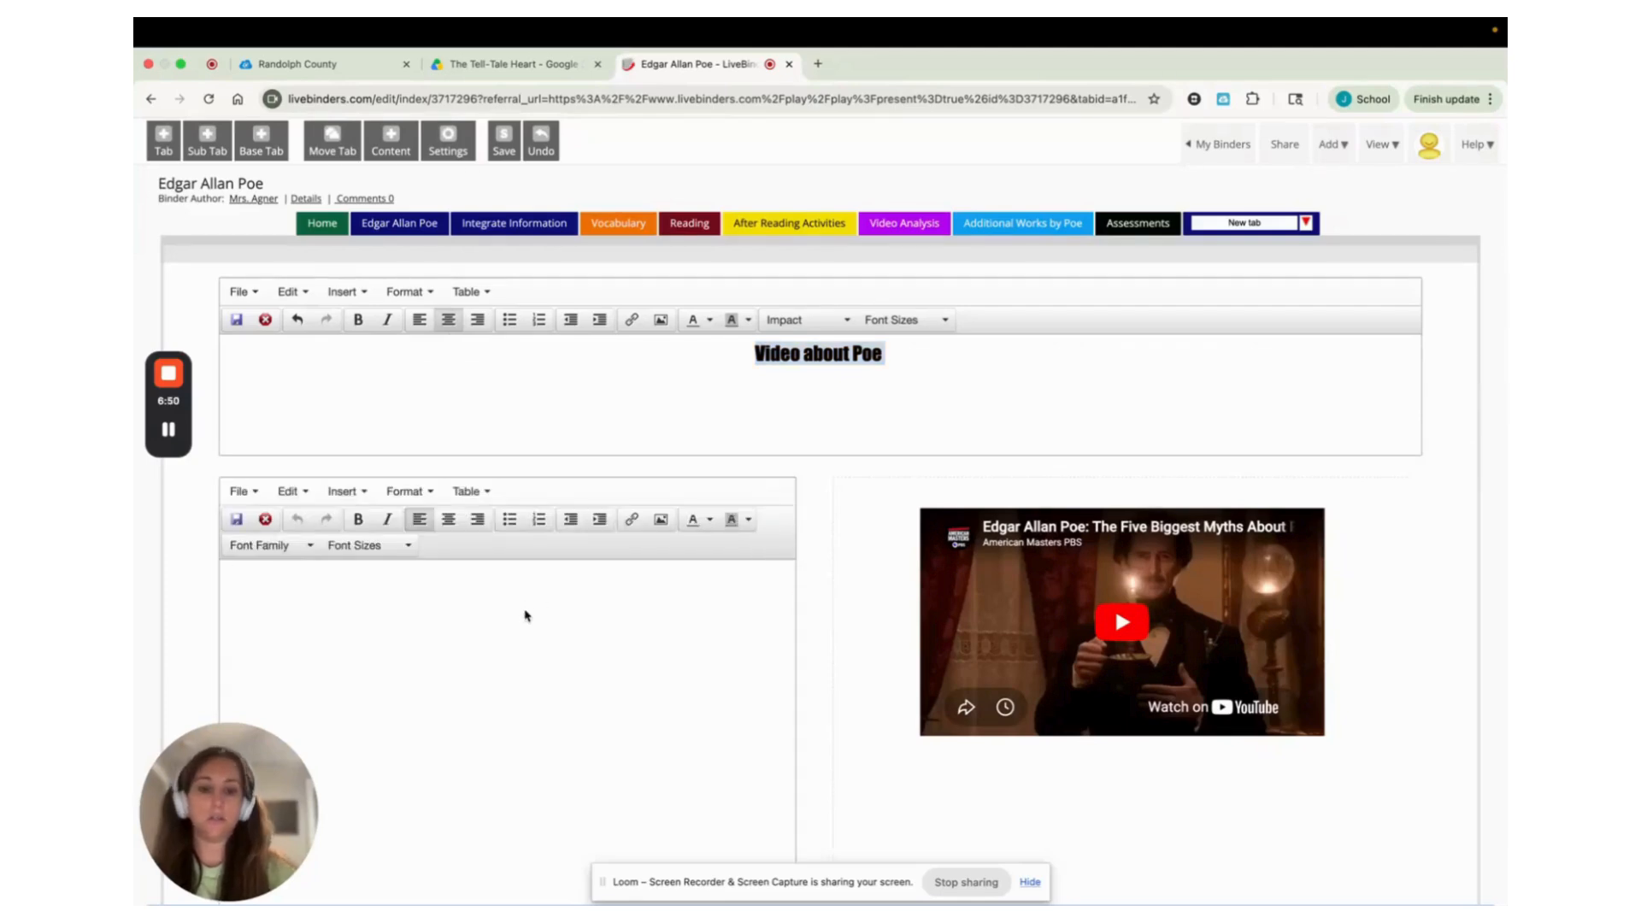
text(Please wat)
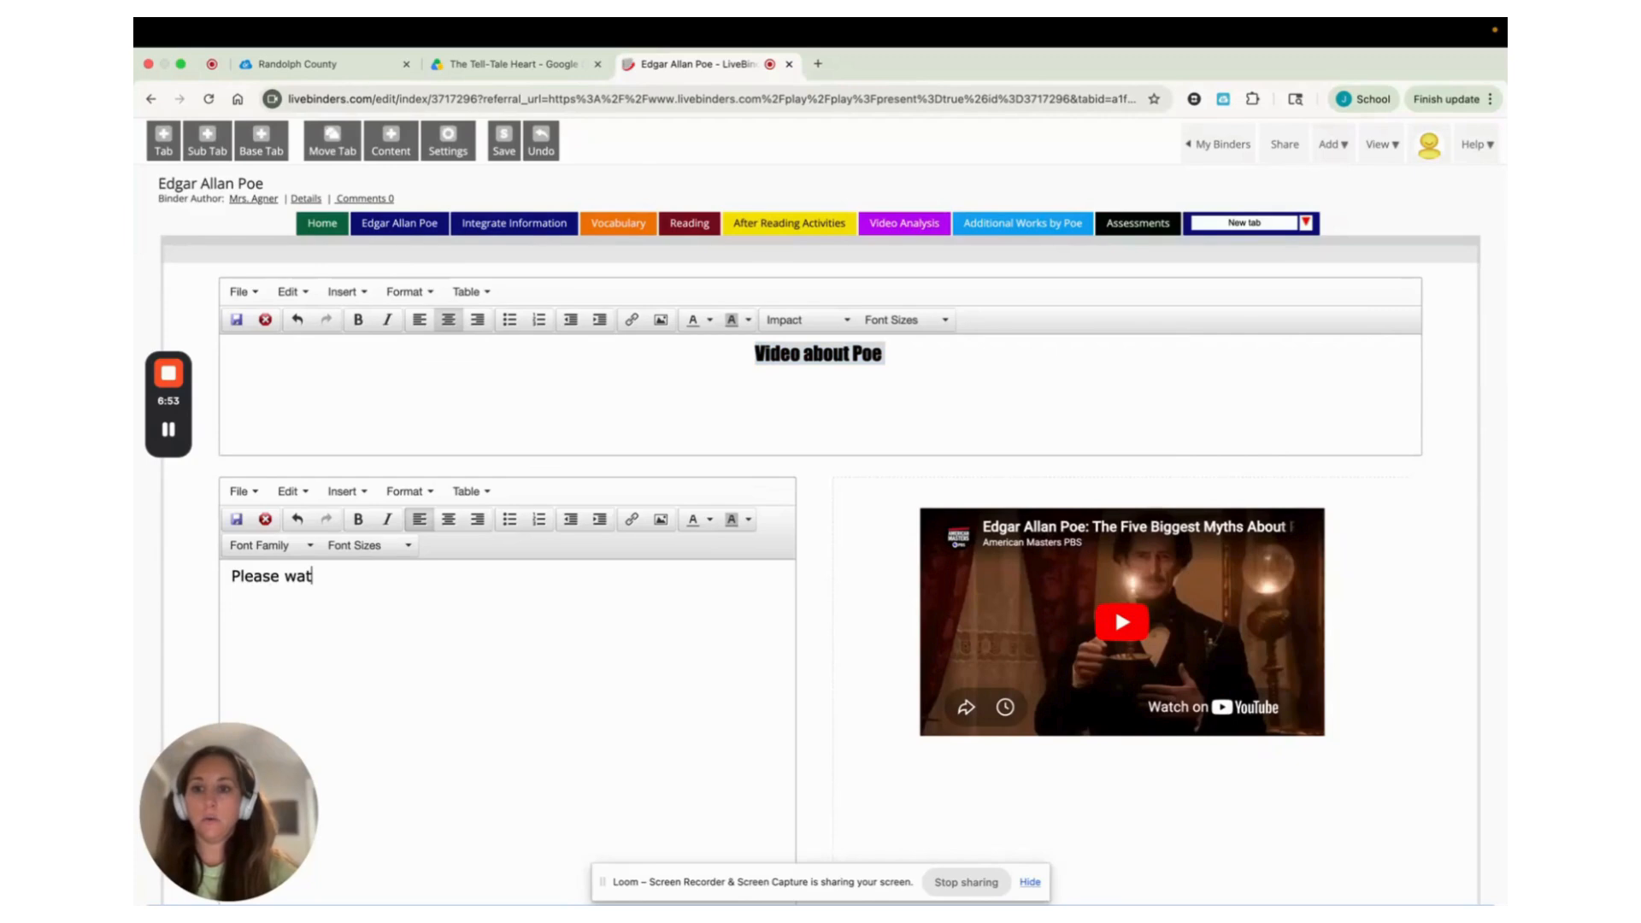
text(ch the bi)
key(BackSpace)
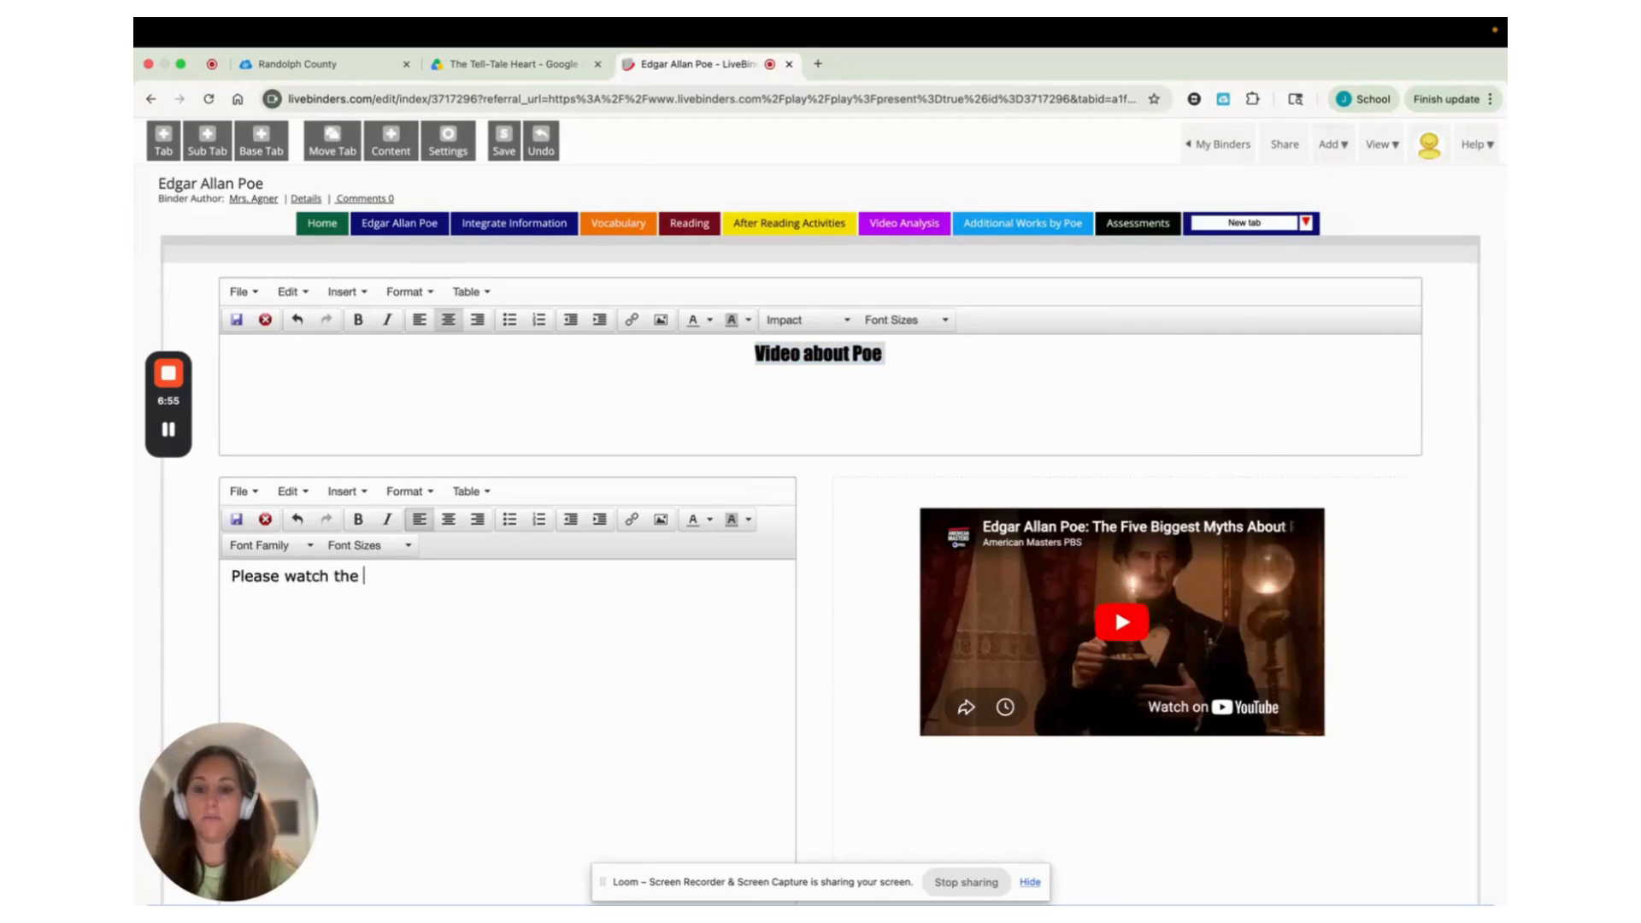
text(video about )
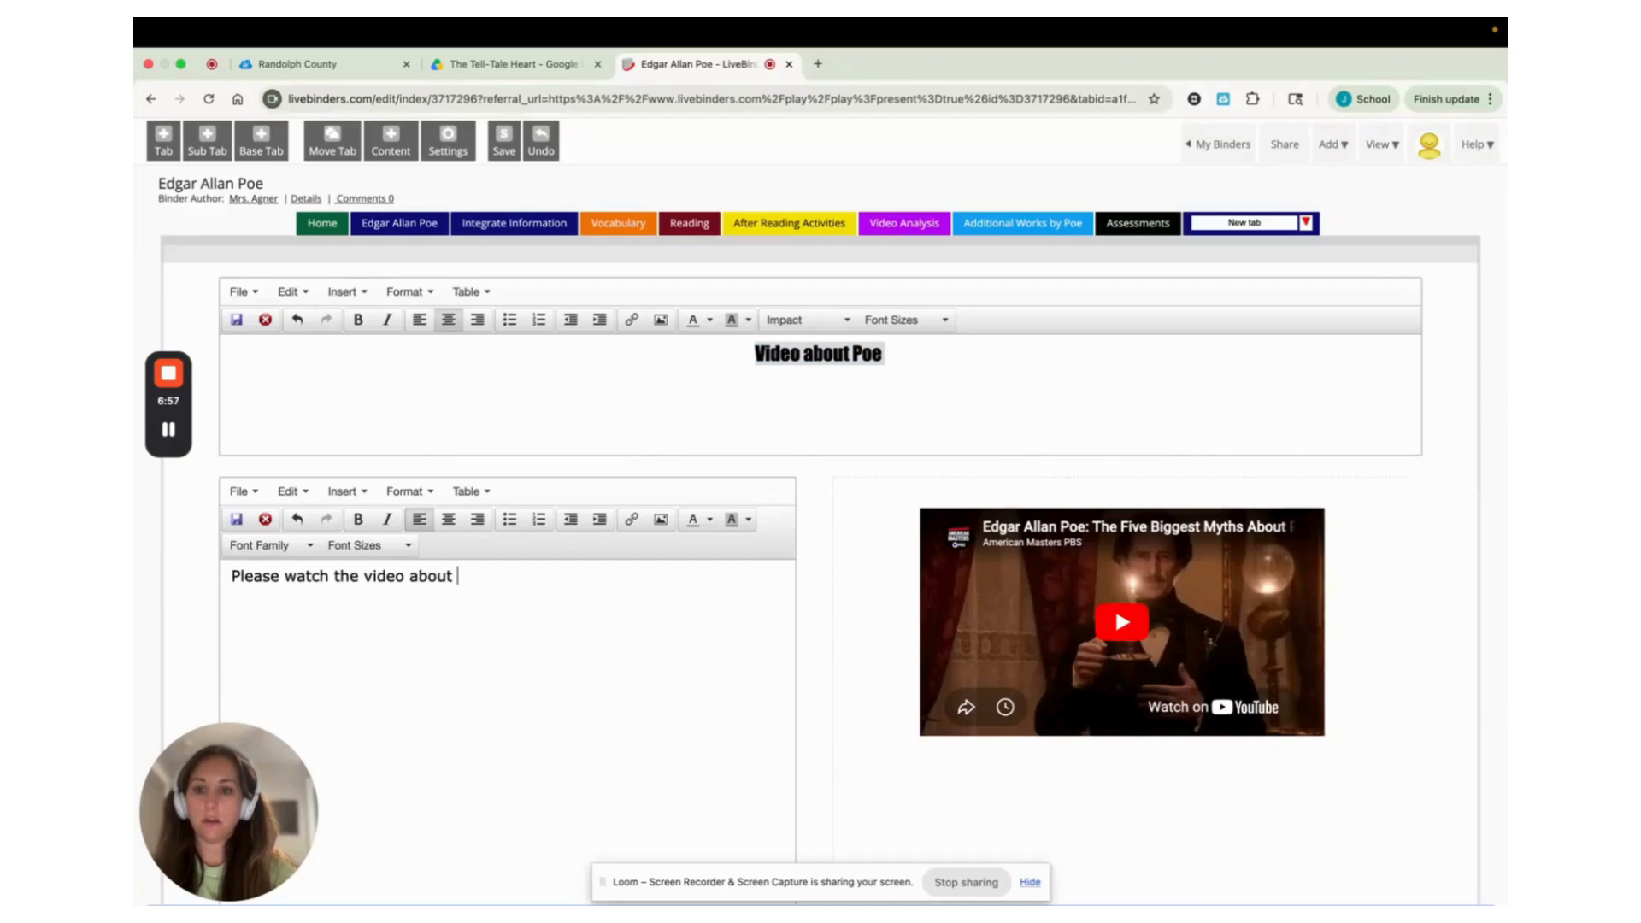
text(Poe!)
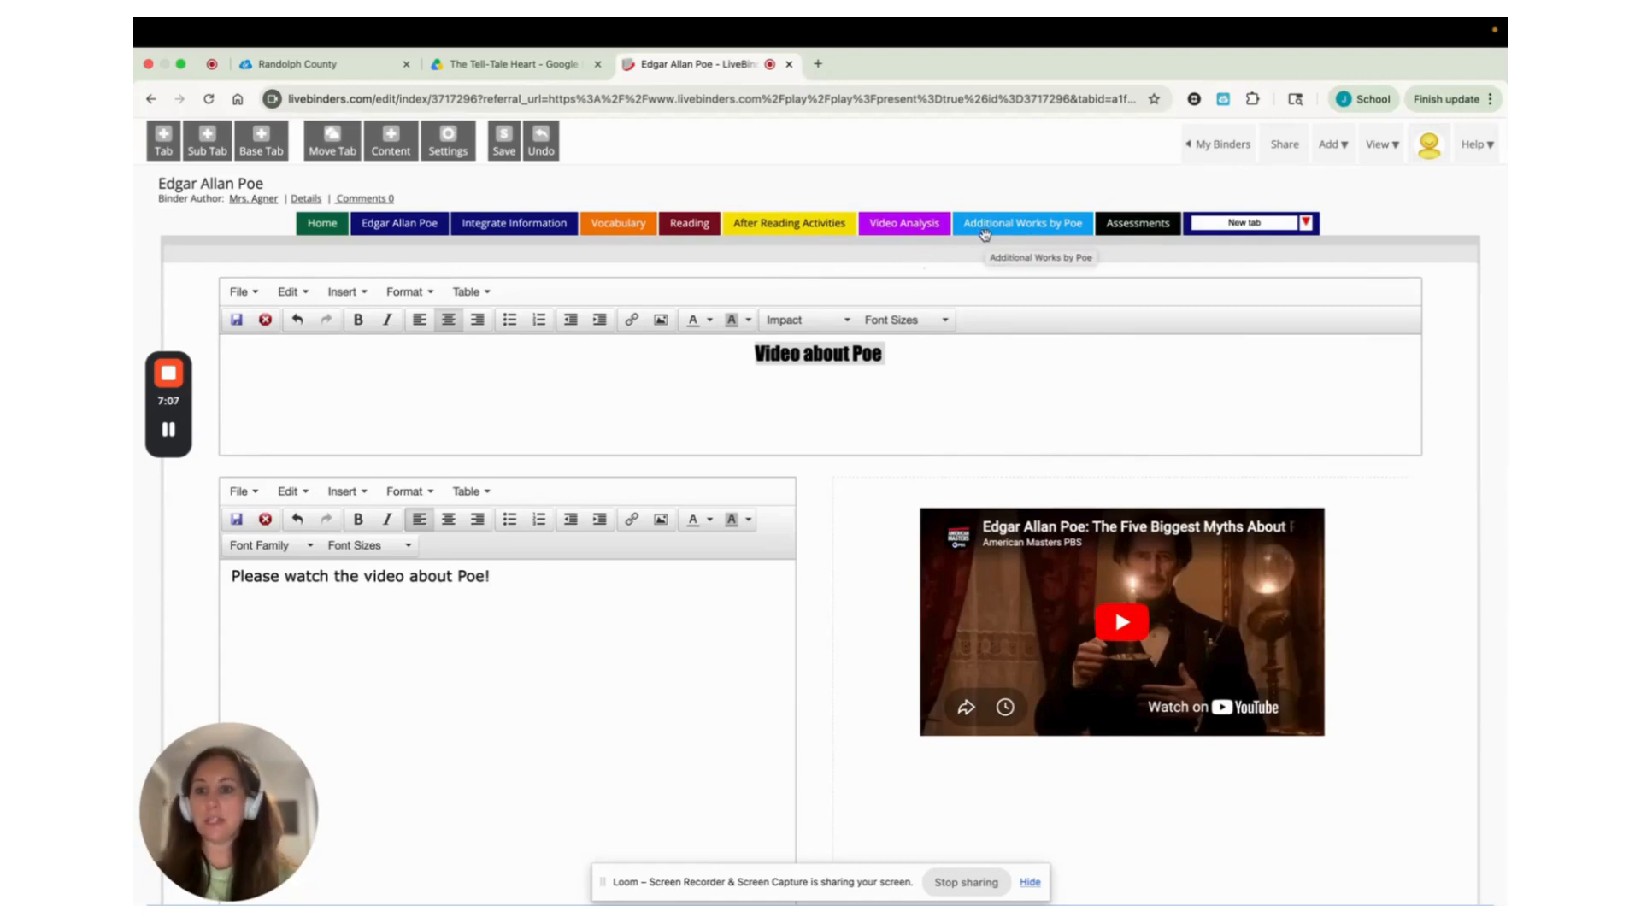
- Add a sub tab under the new tab and name it "Question"
click(207, 144)
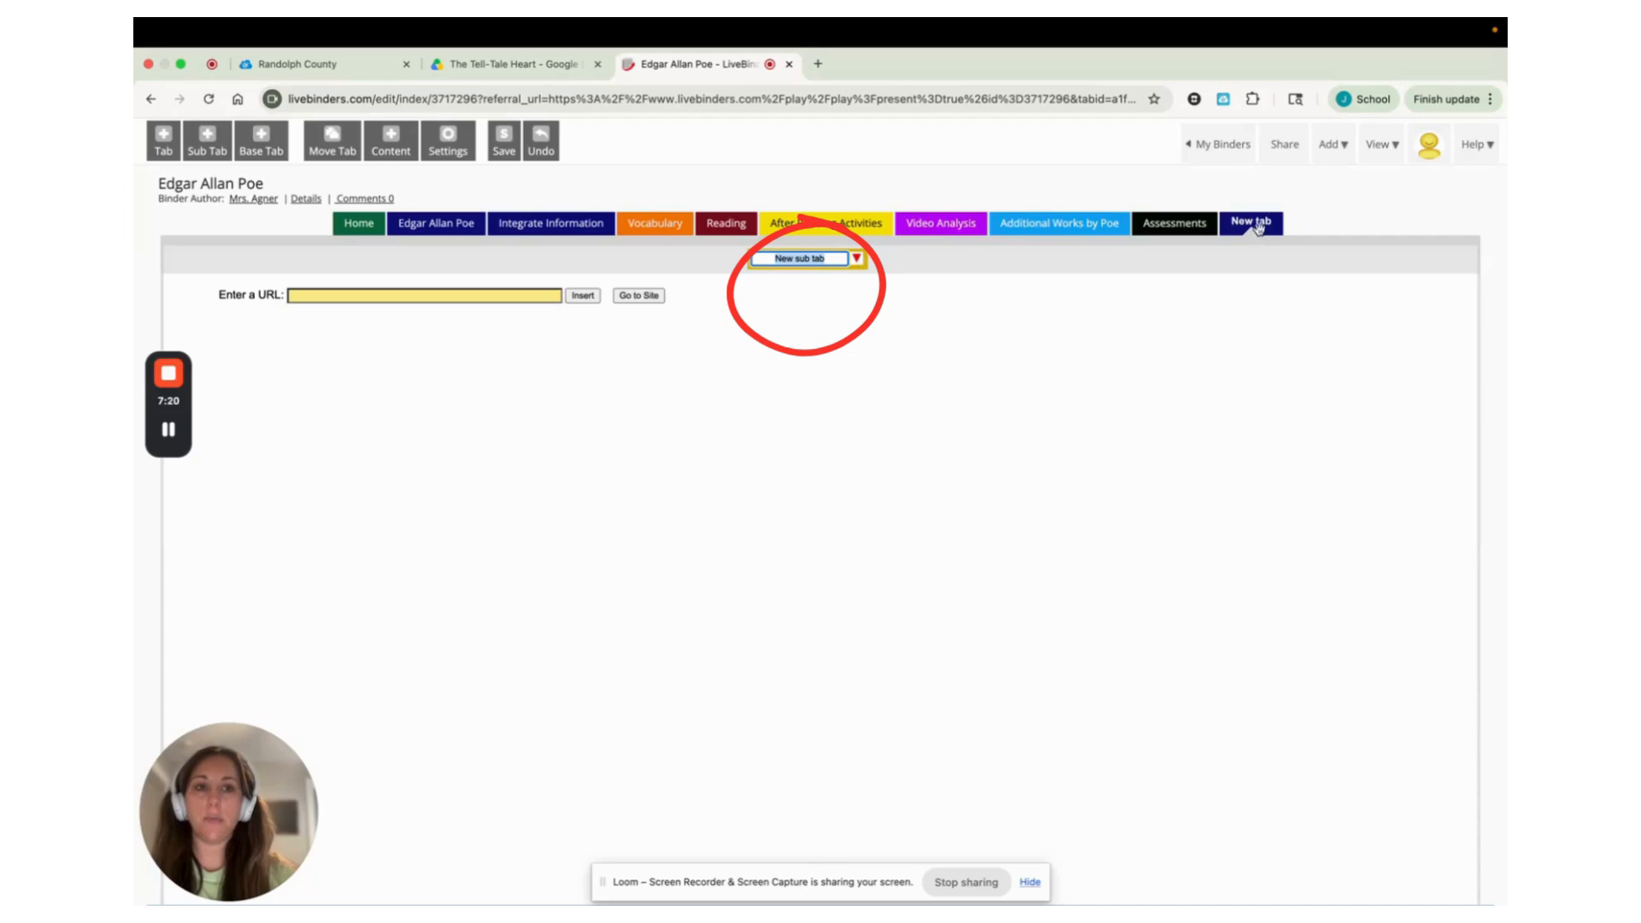
triple_click(814, 259)
text(Question)
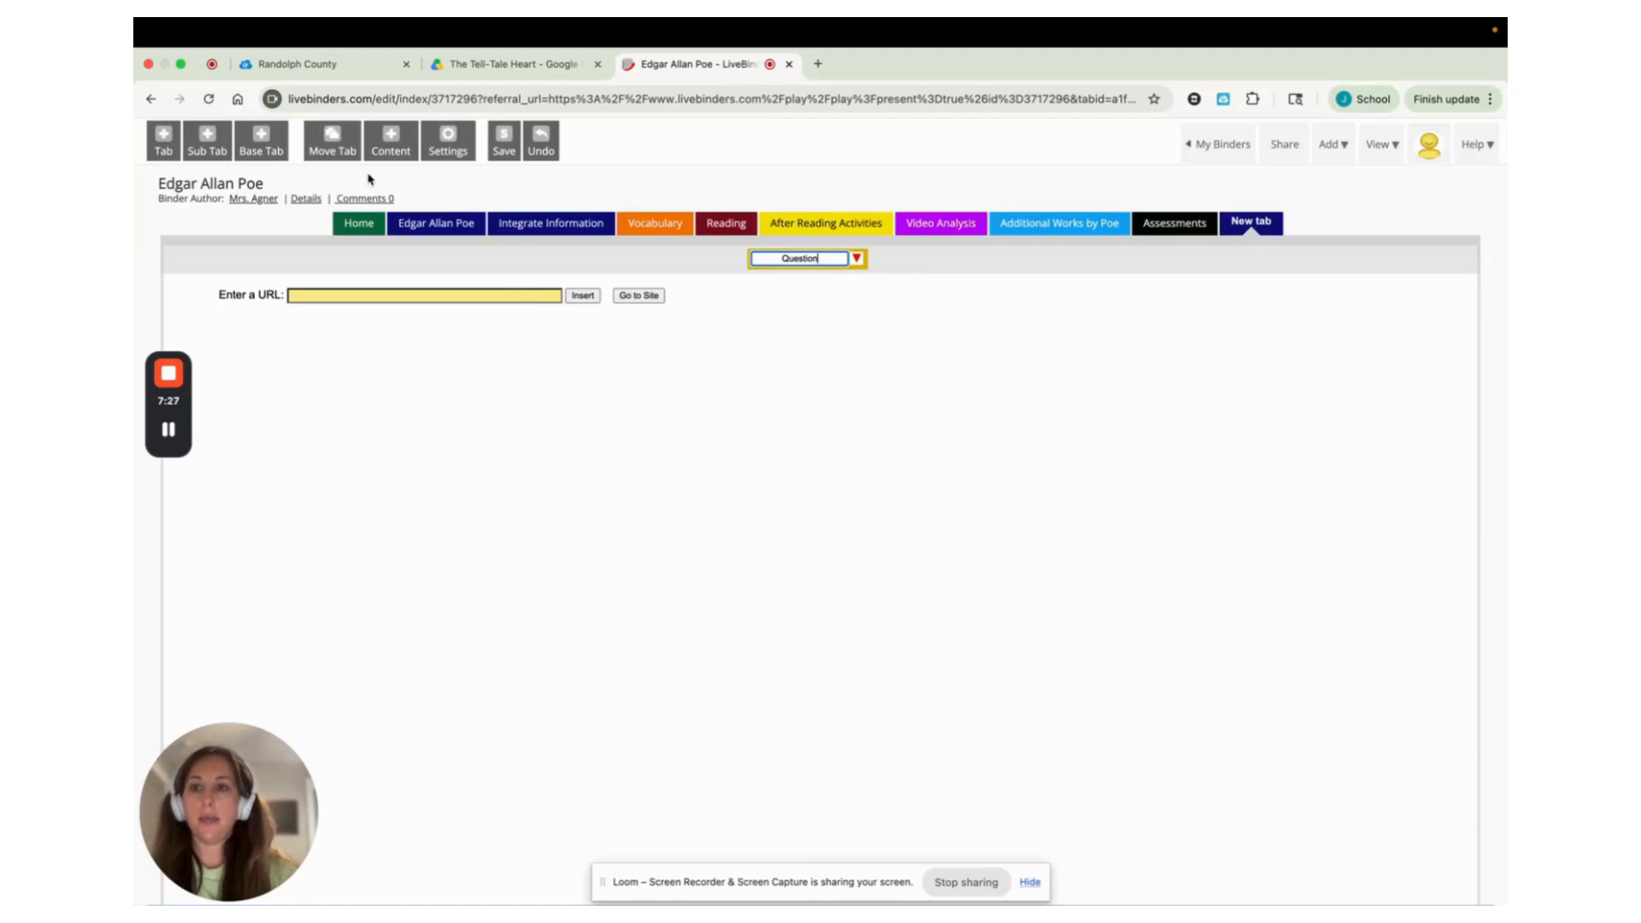
click(451, 295)
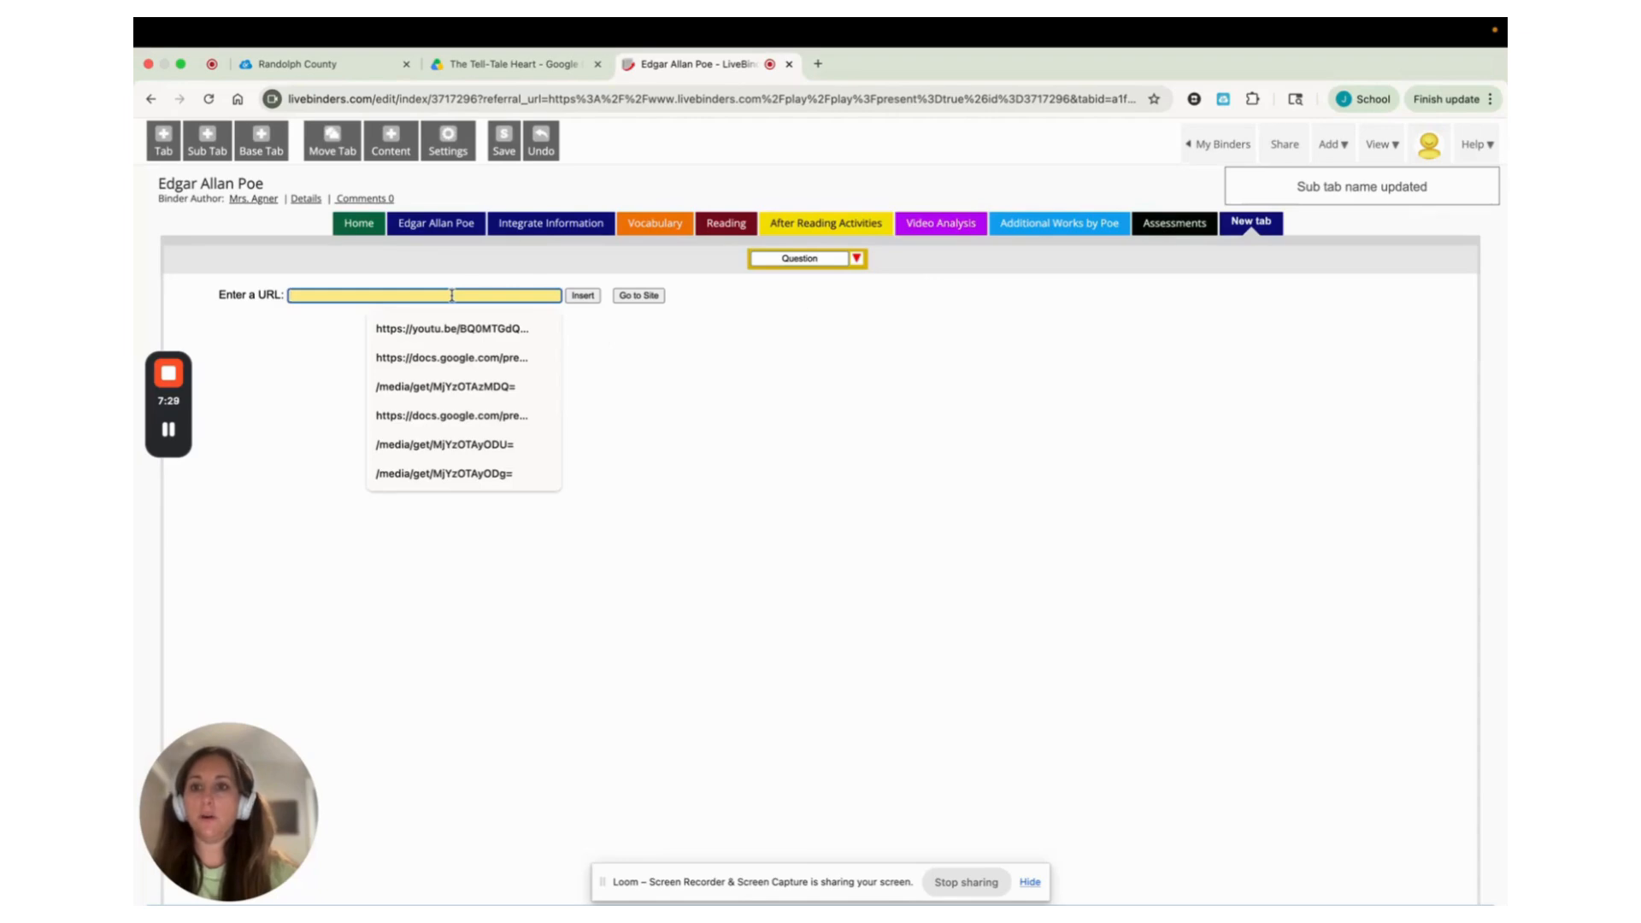
click(264, 367)
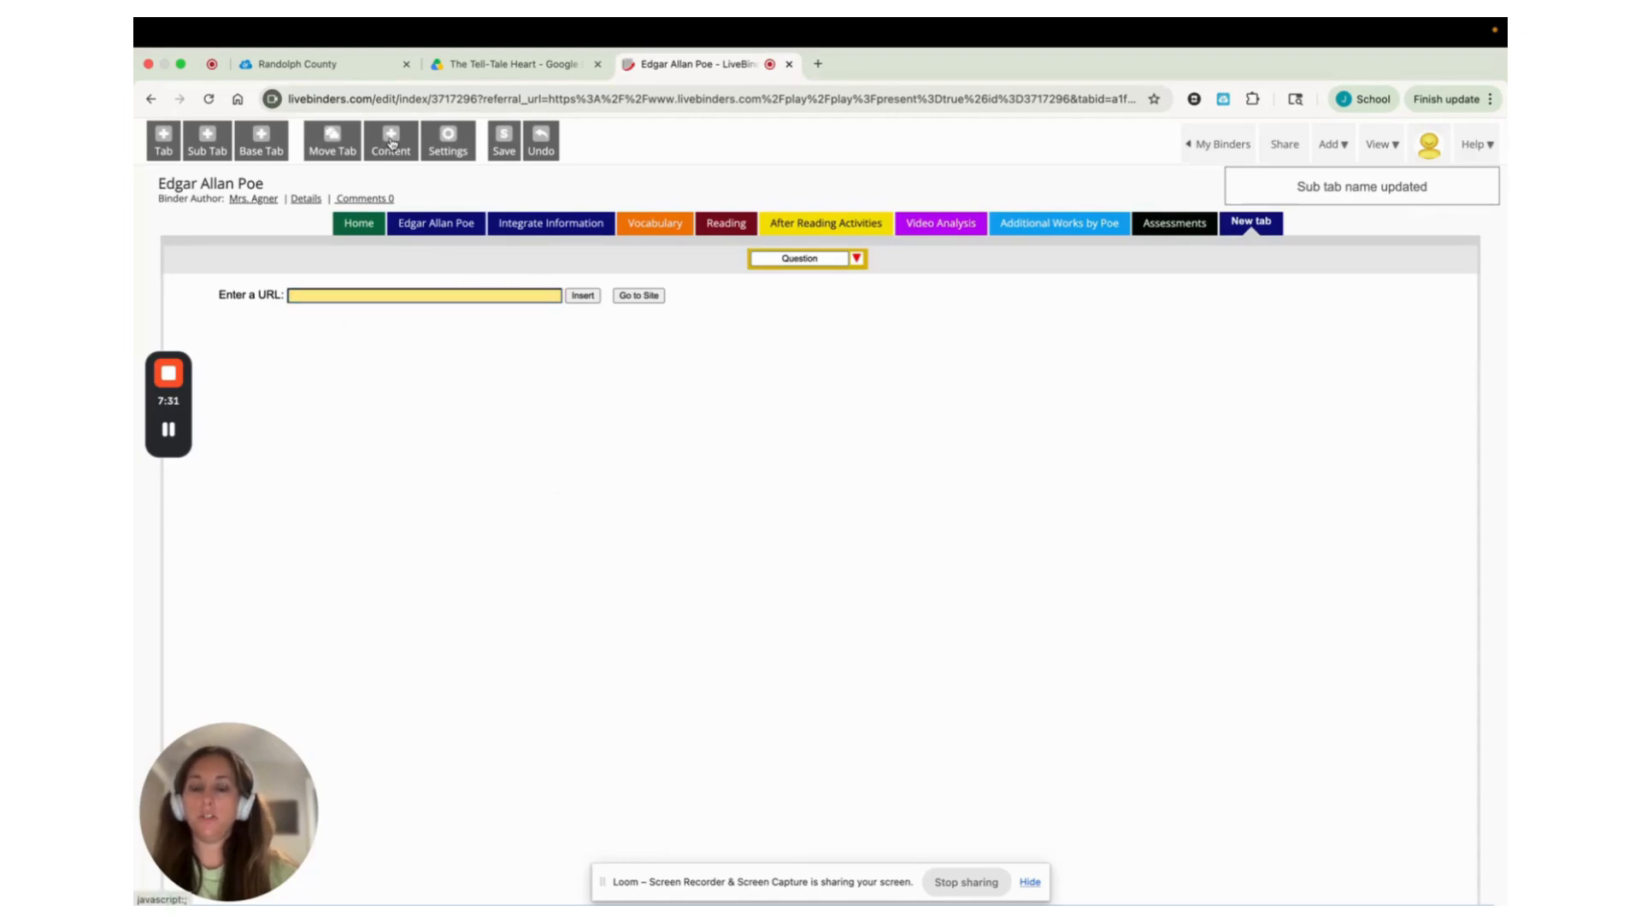
- Apply the 1 Column Text layout template to the Question sub tab and close the Add Content dialog
click(390, 137)
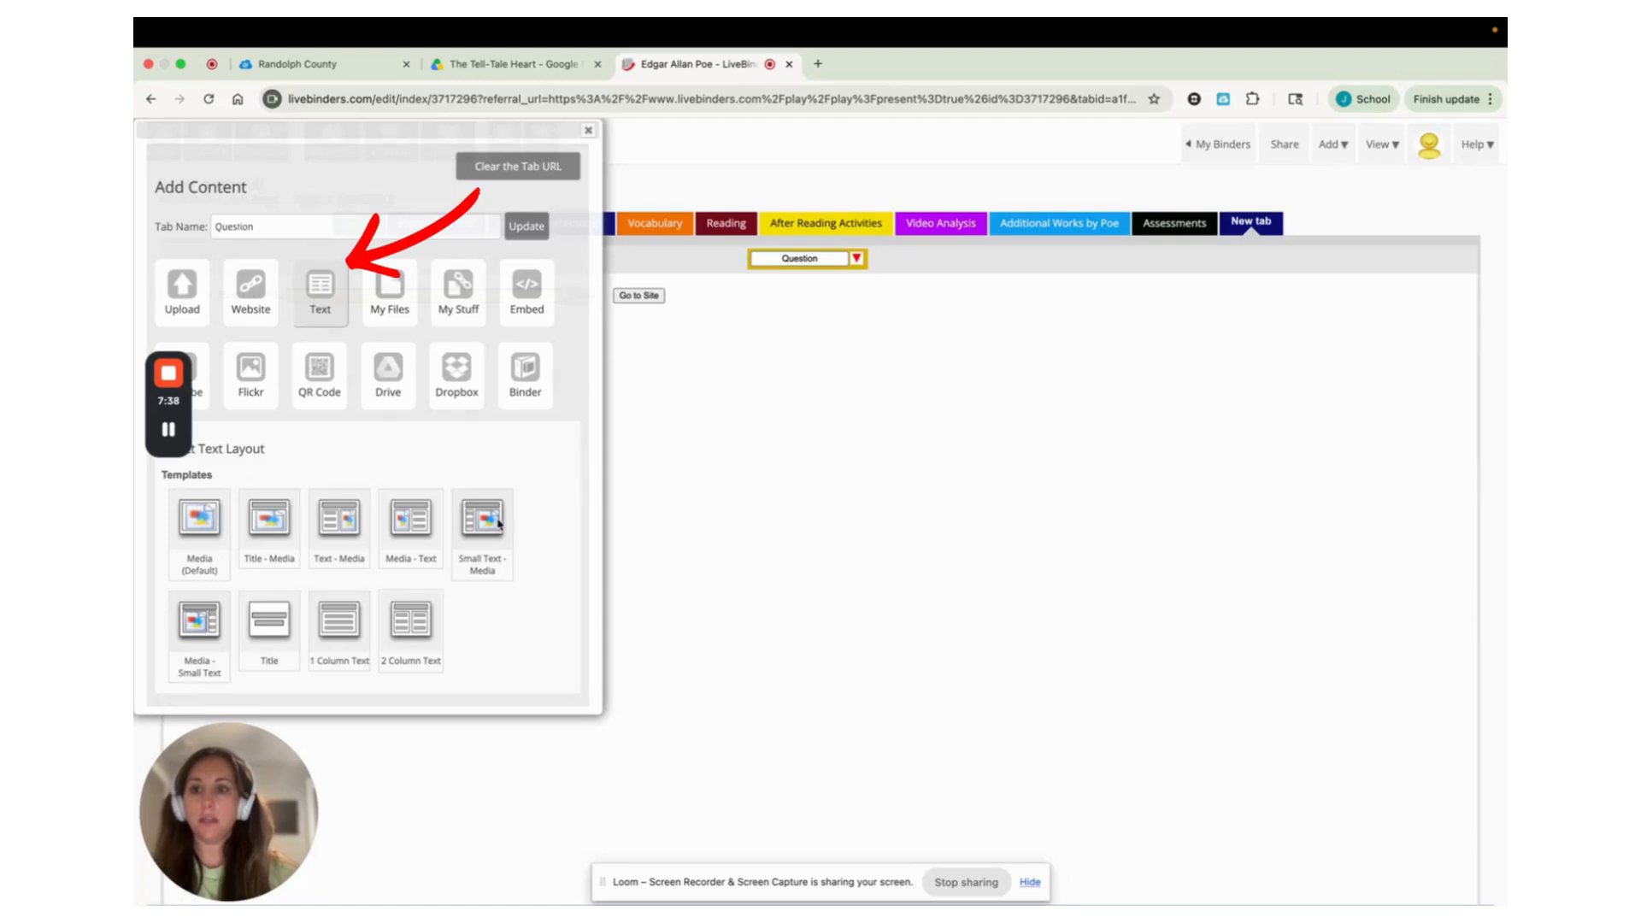
click(343, 618)
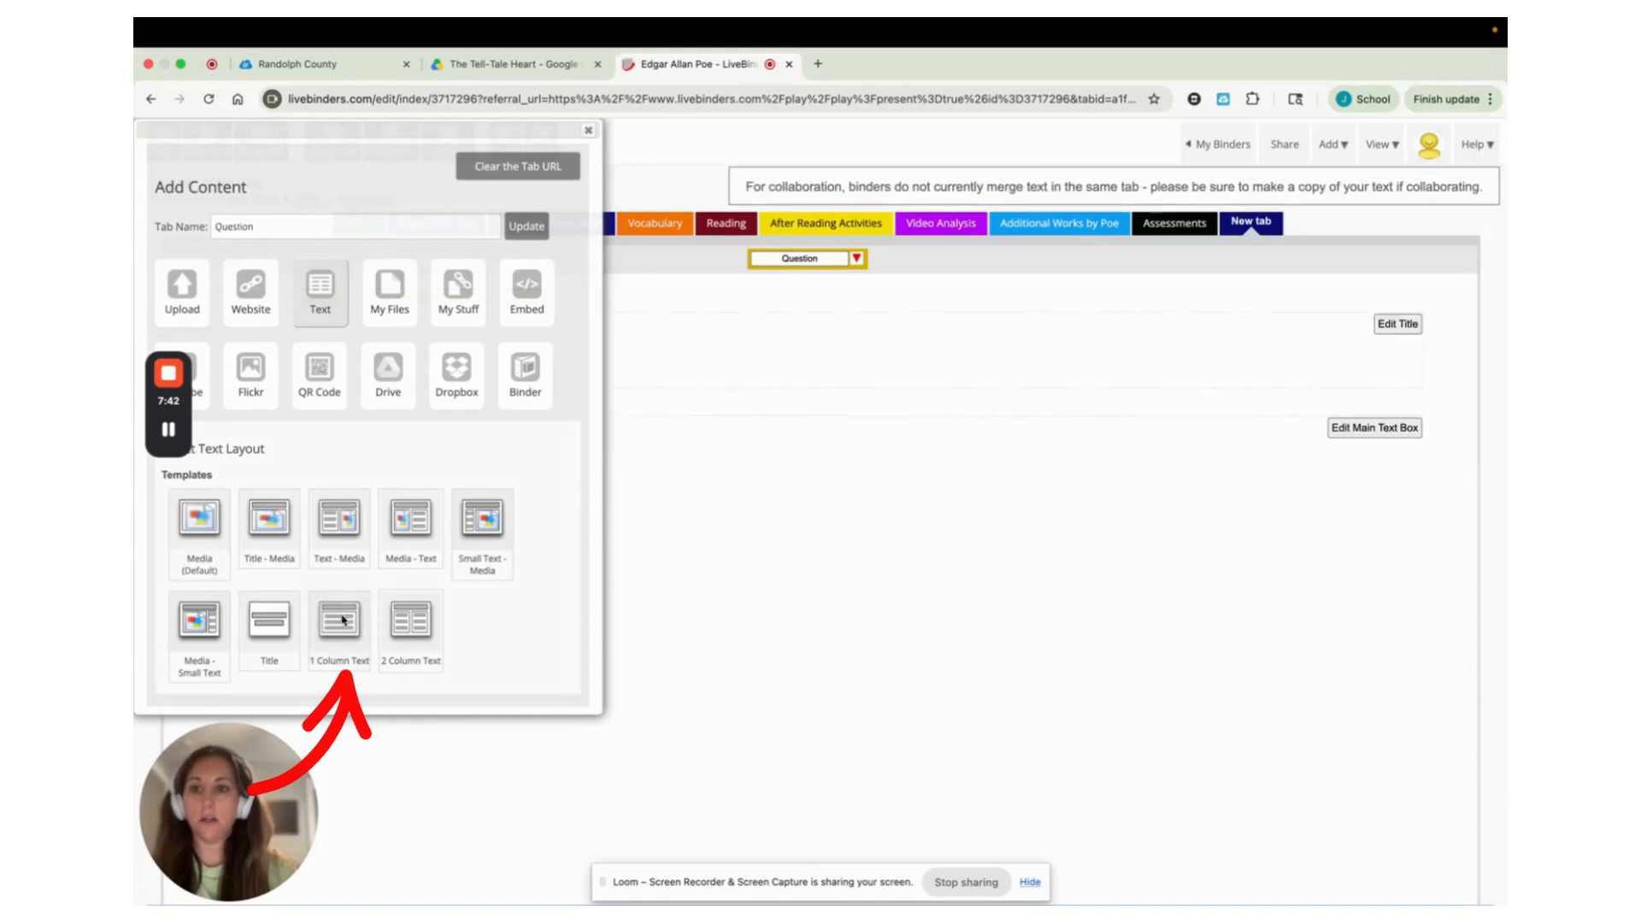
click(588, 130)
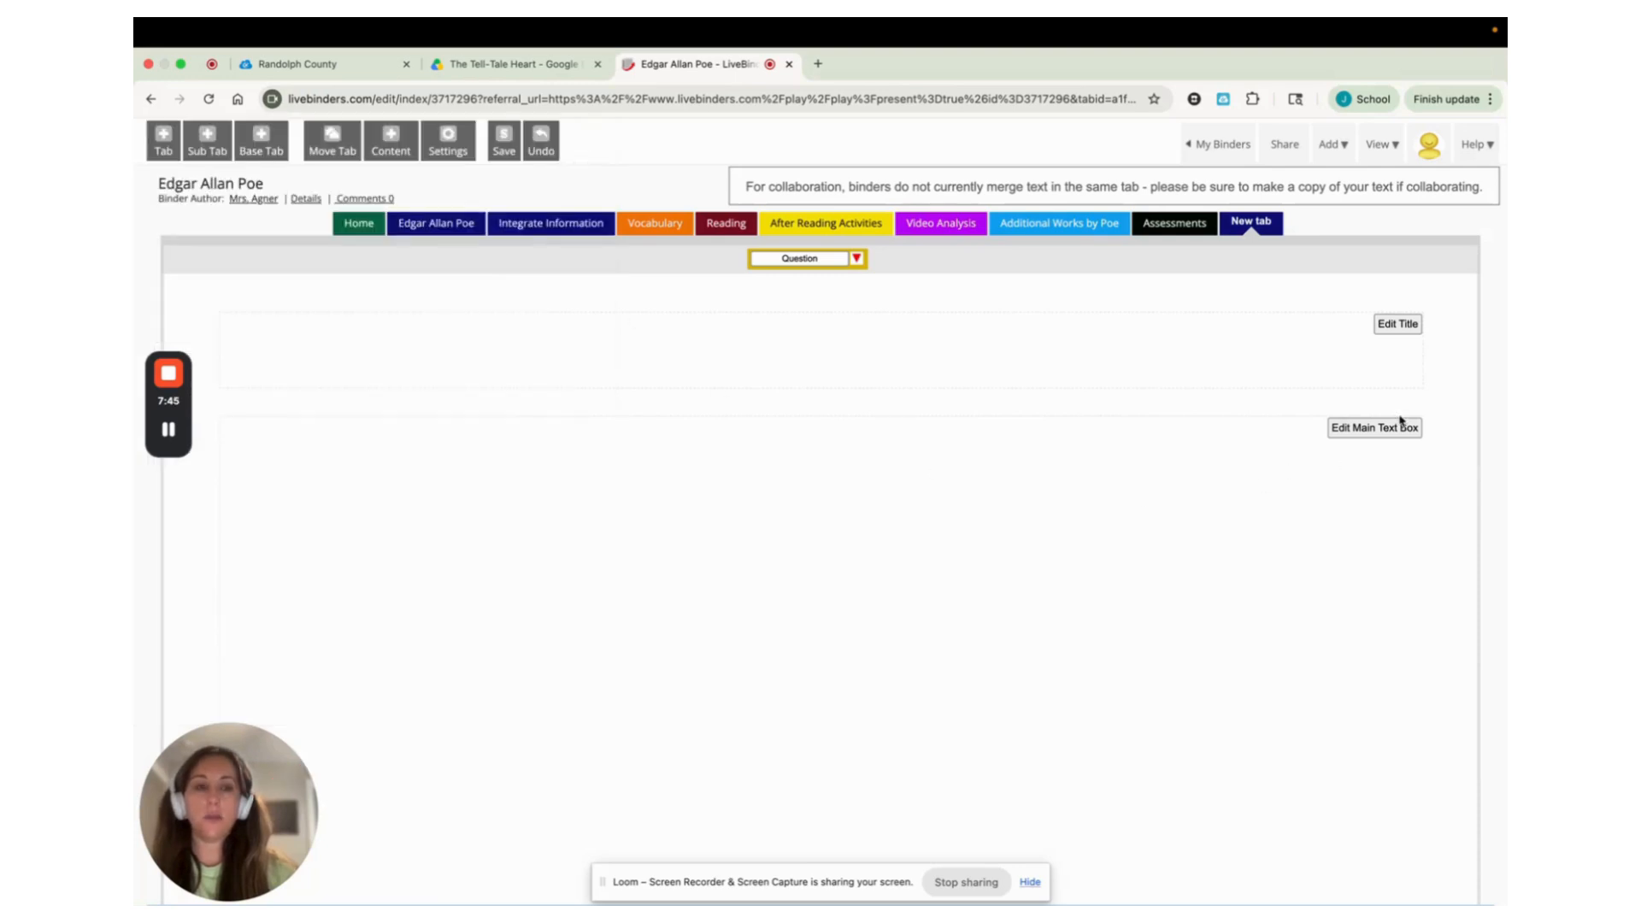
- Enter "Questions about the video..." as the Question sub tab's page title
click(1404, 324)
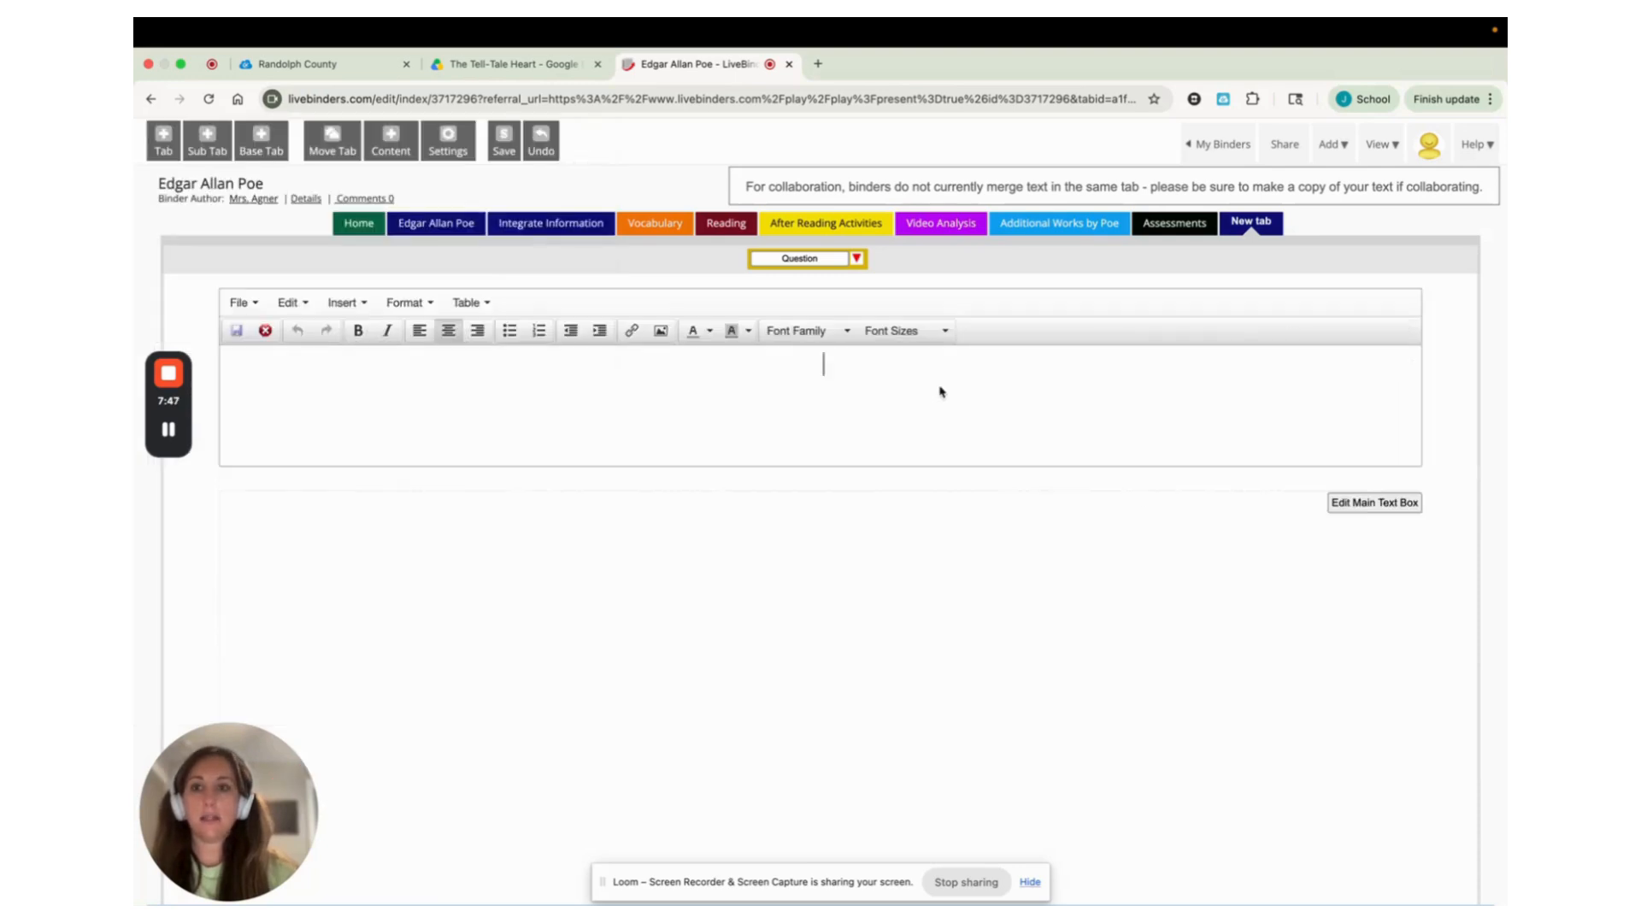
text(Question)
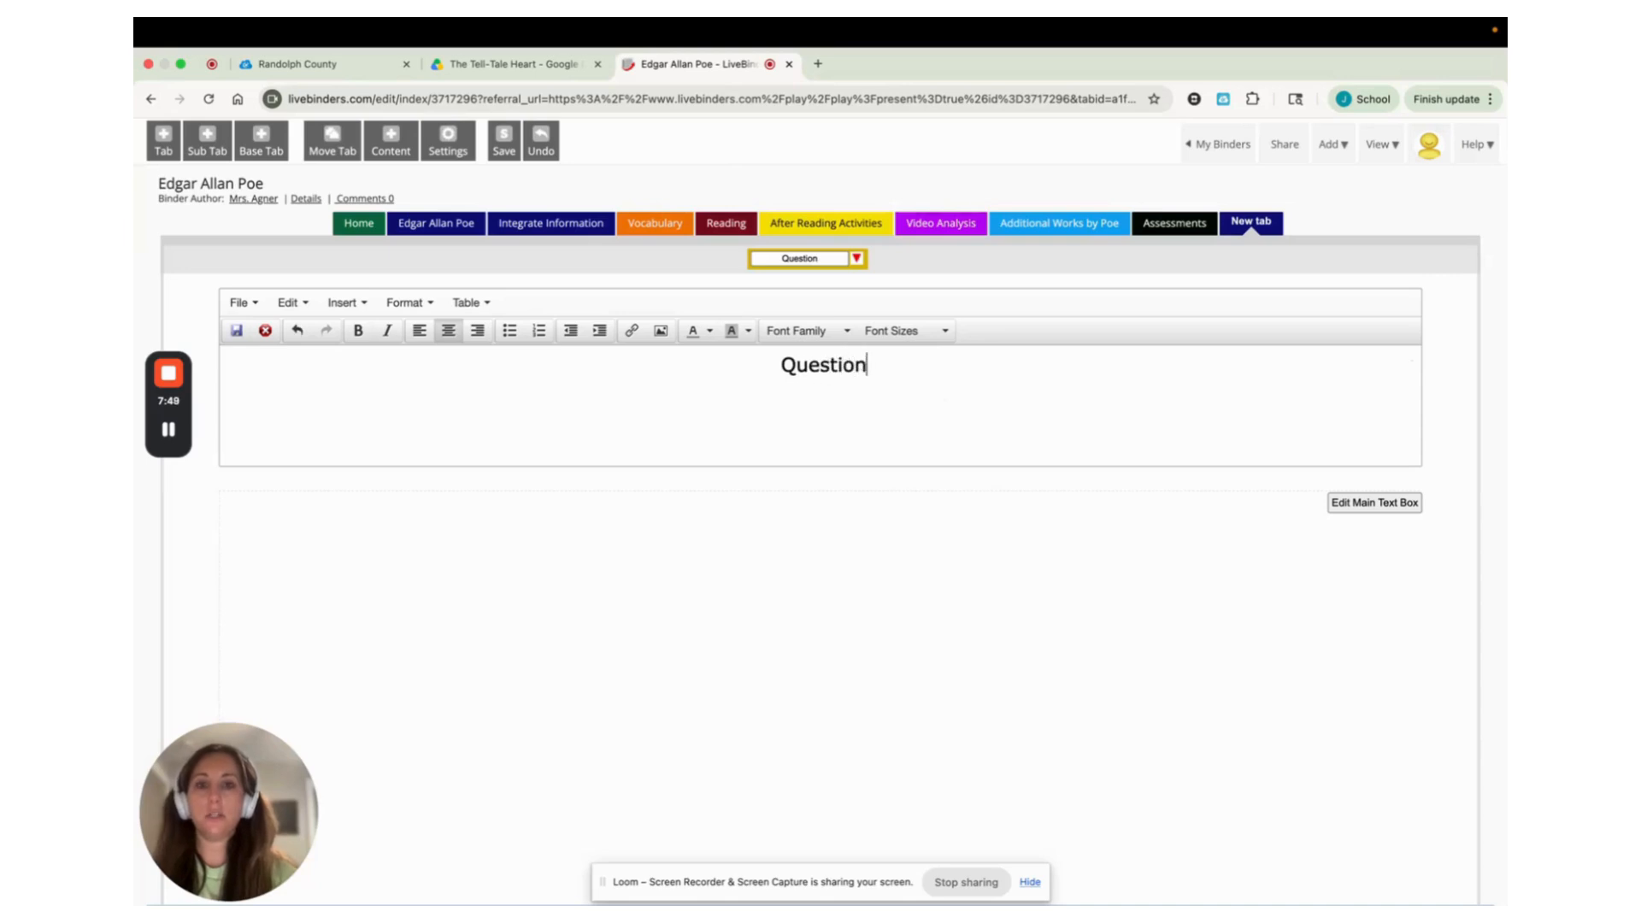
text(s about the )
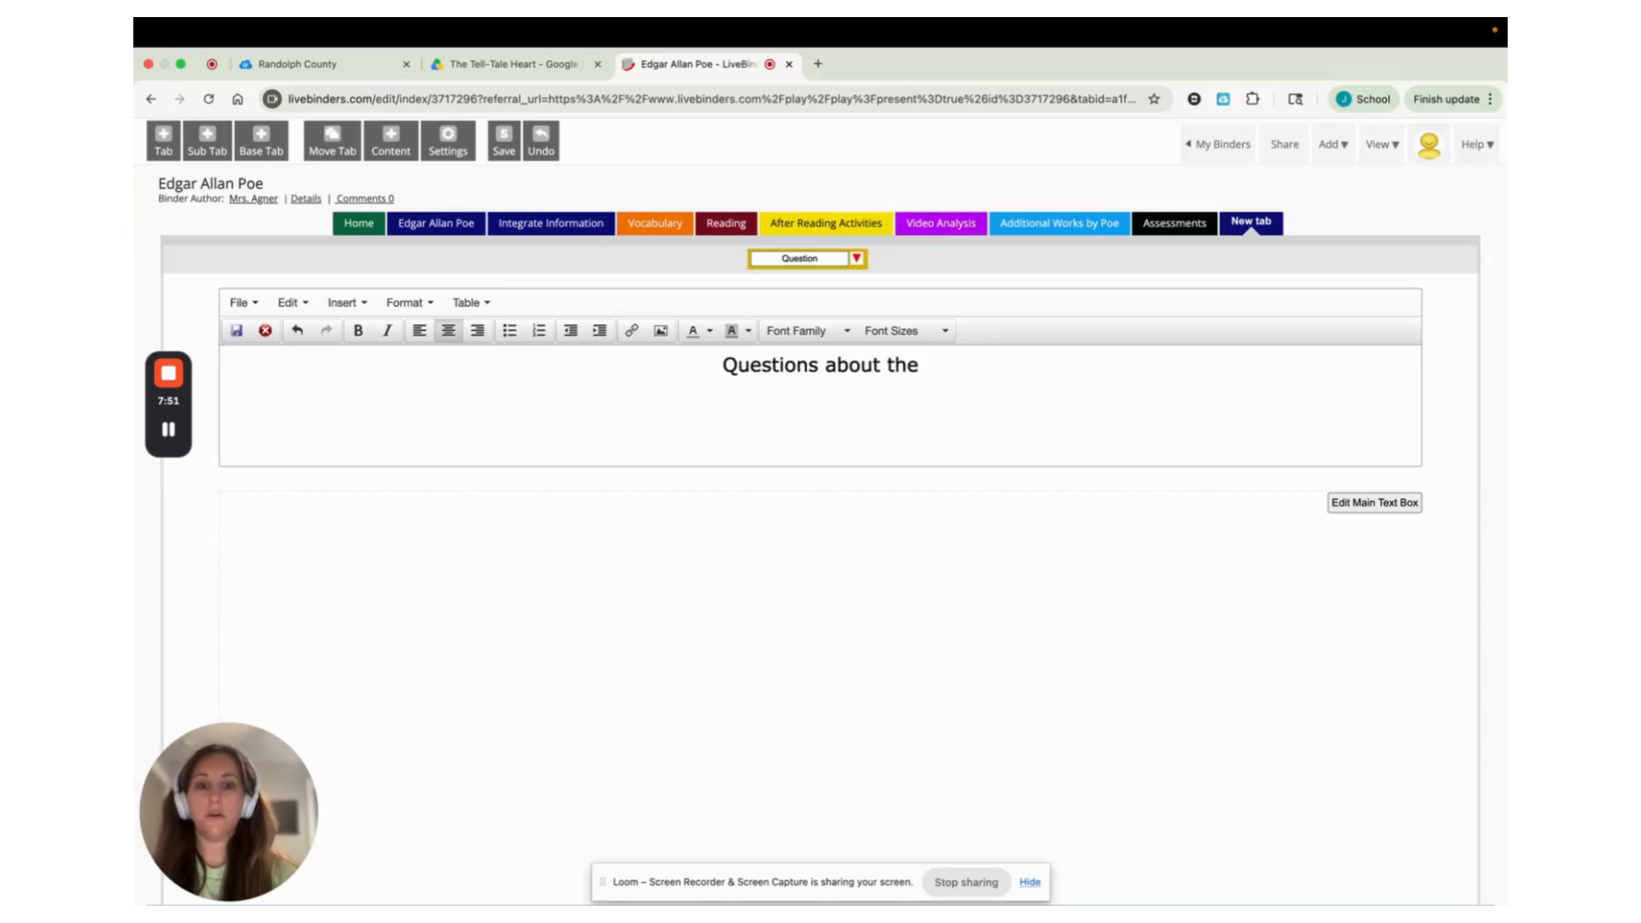
text(video...)
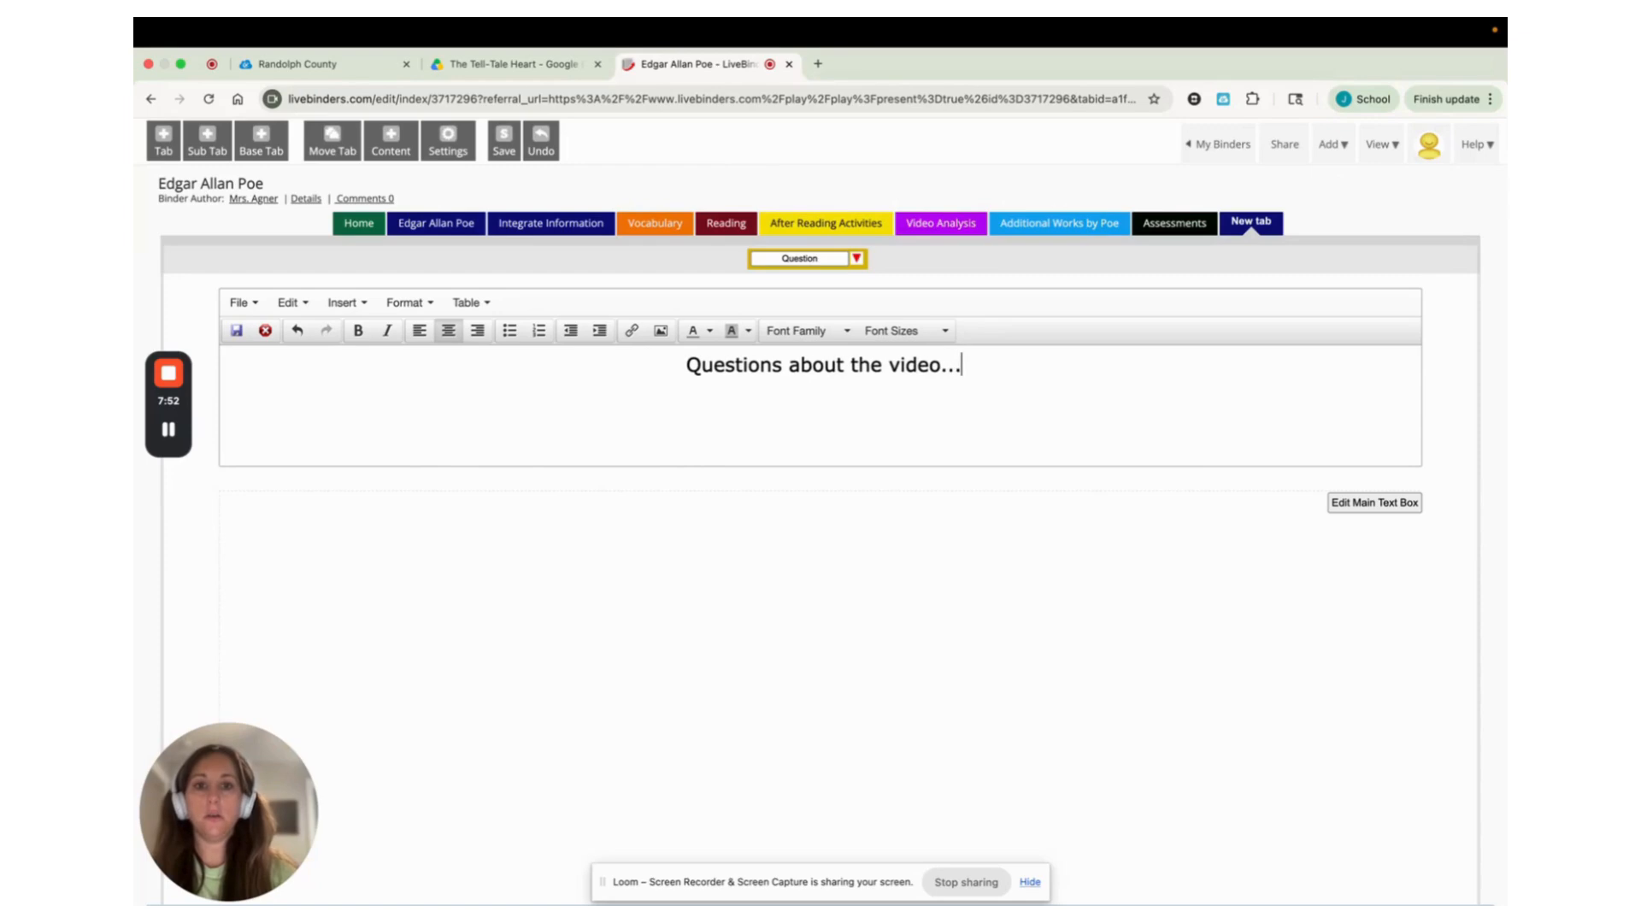
- Enter "1. Please answer the questions..." in the Question sub tab's main text box
click(1367, 510)
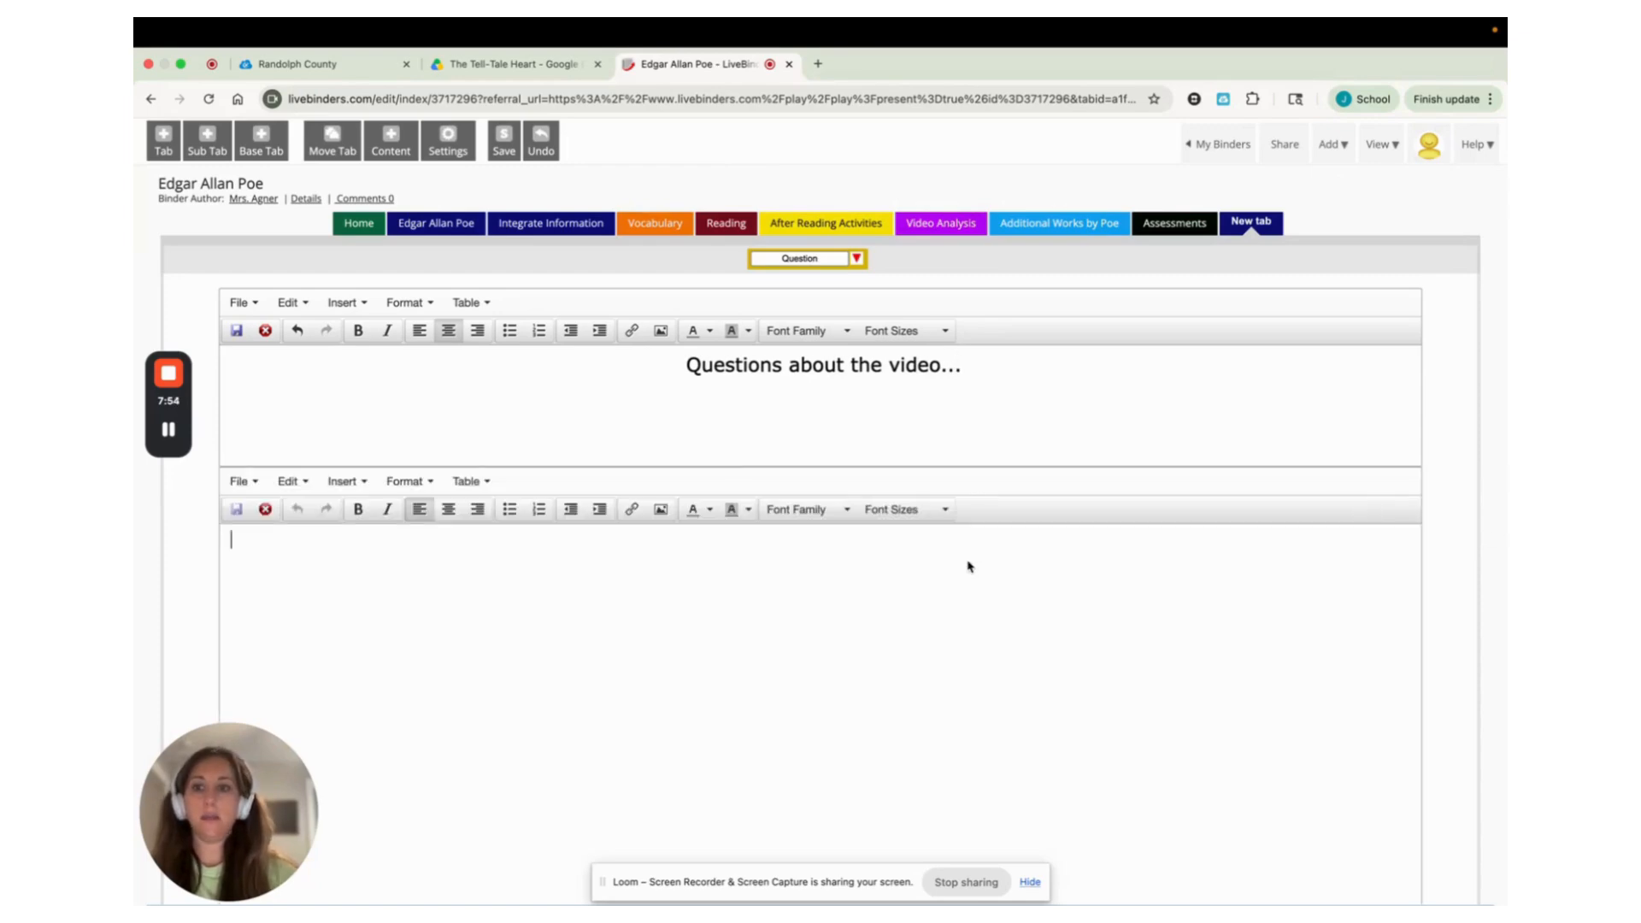
text(1. plea)
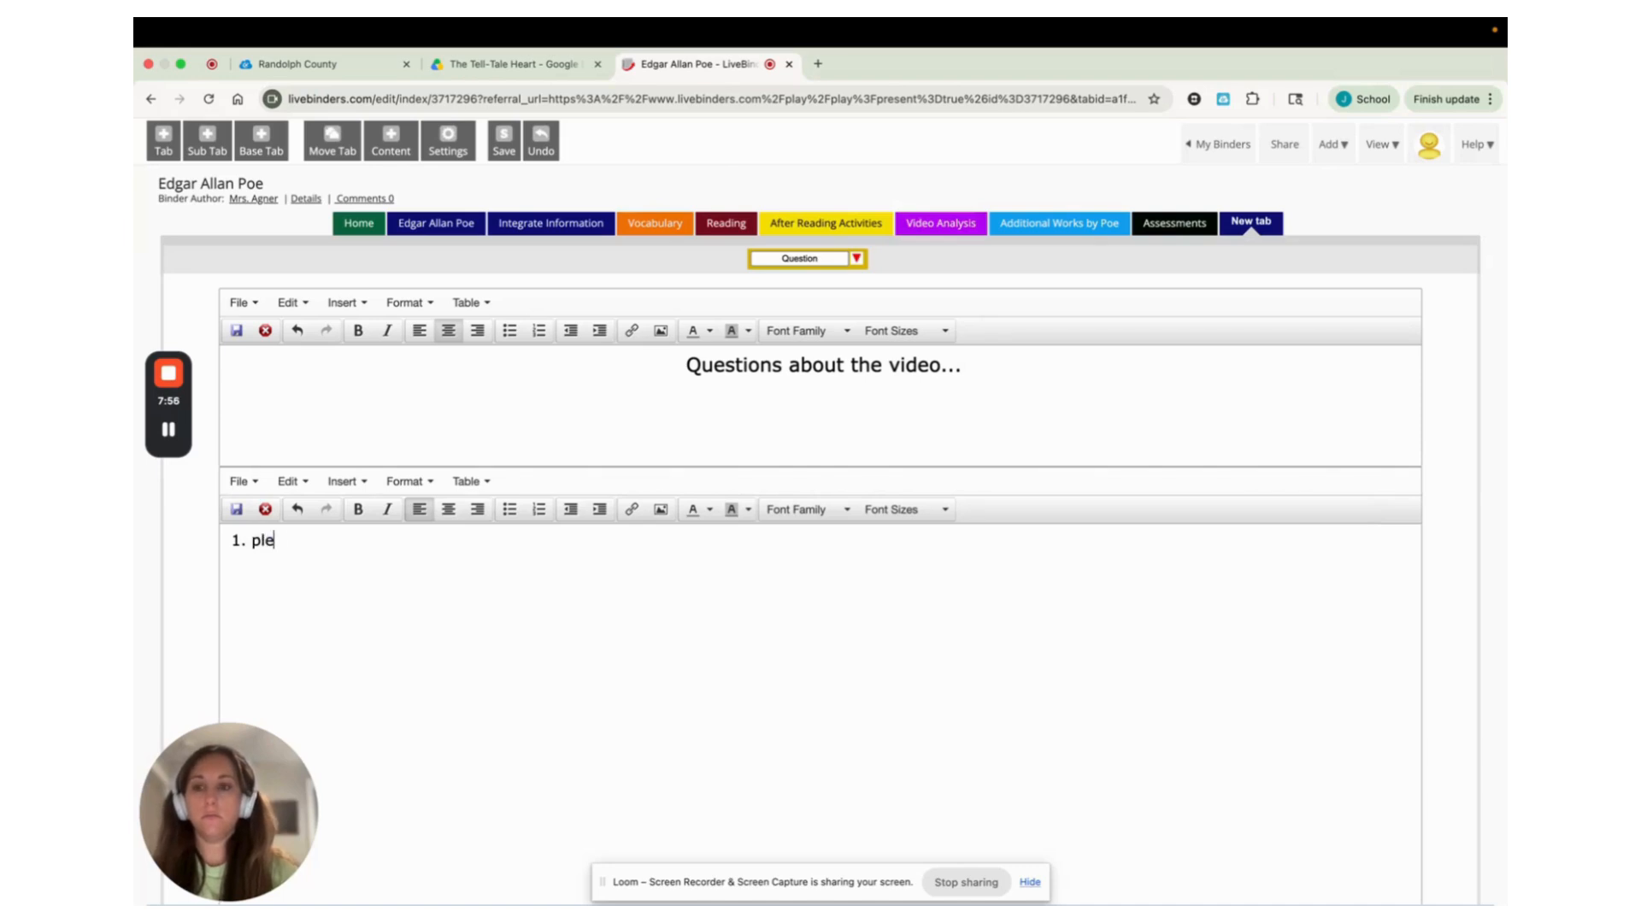
key(BackSpace)
key(BackSpace)
key(BackSpace)
text(Ple)
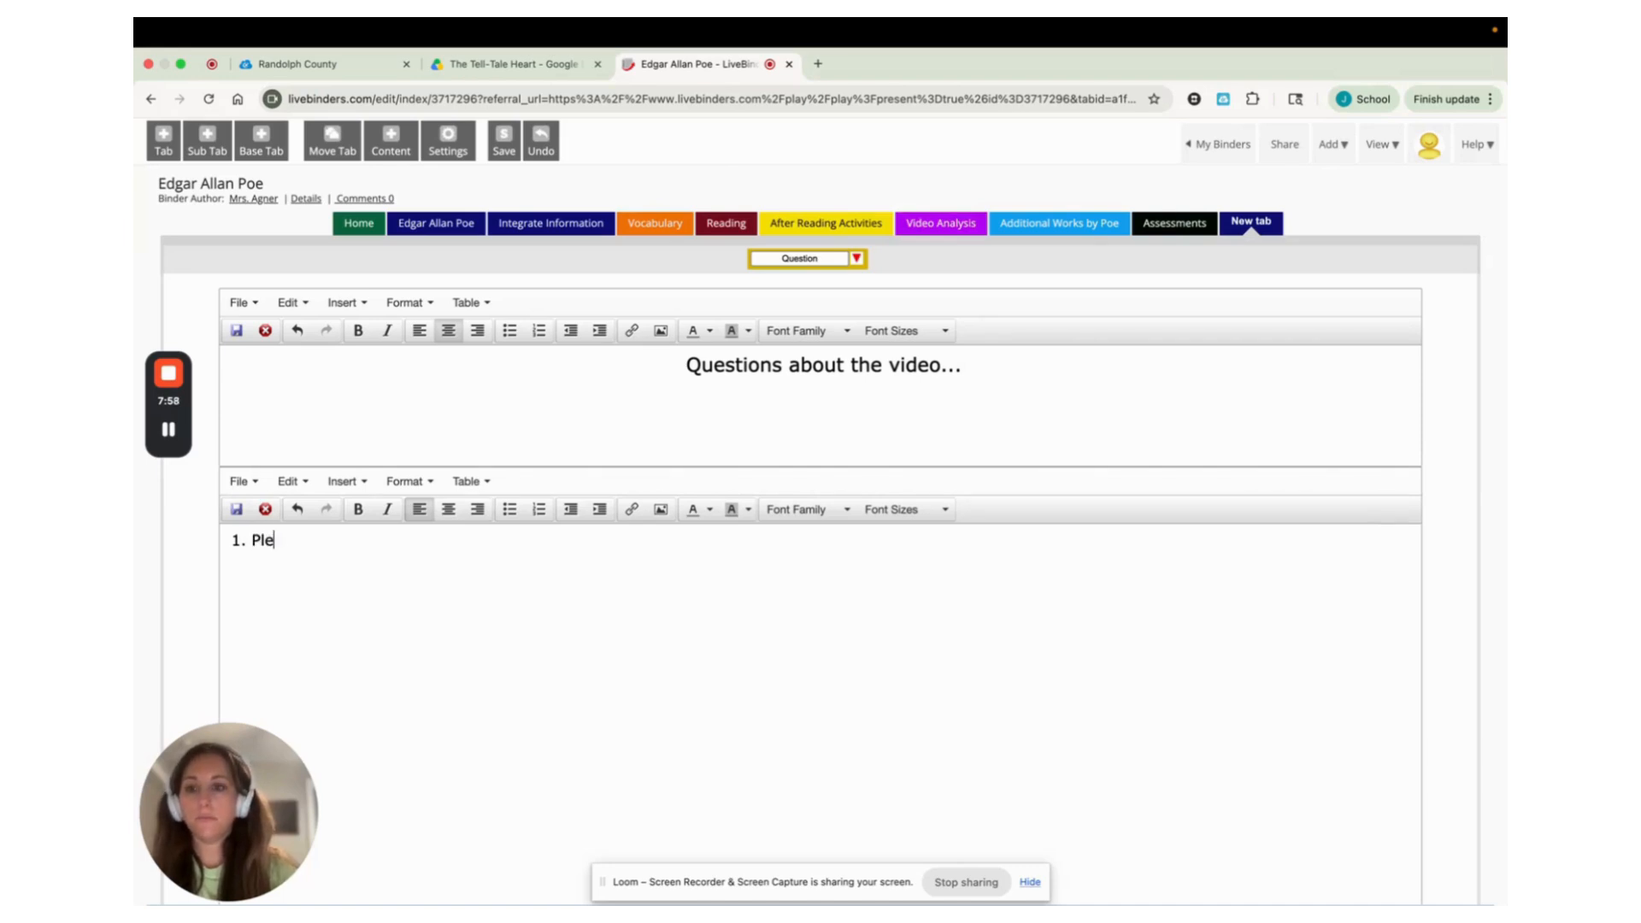
text(ase answer)
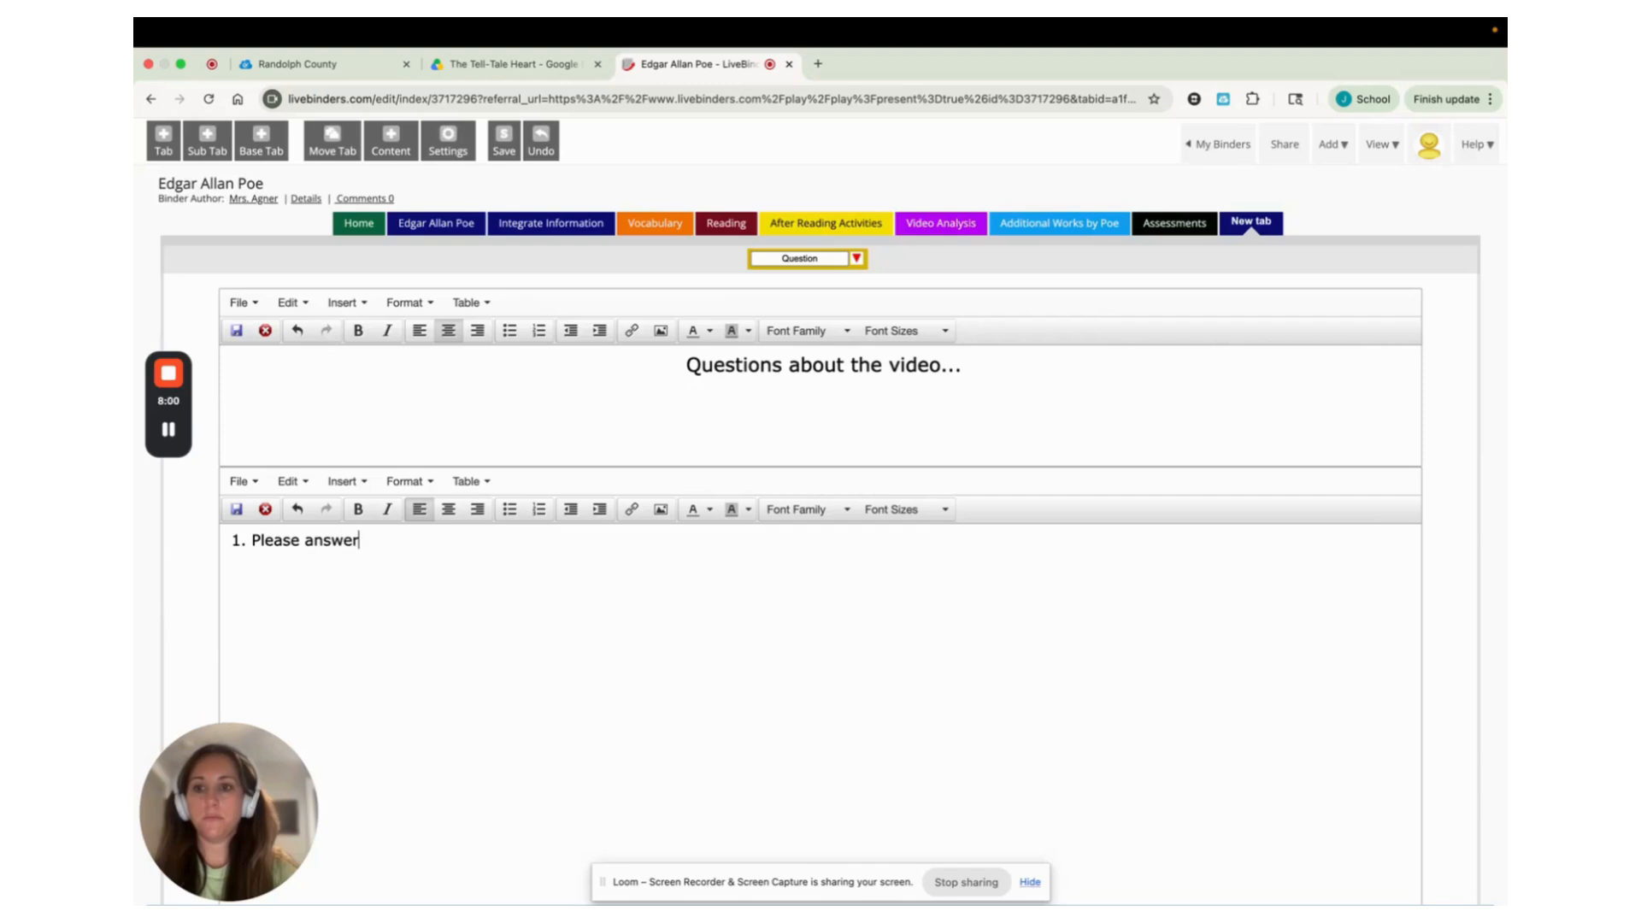
text( the questions...)
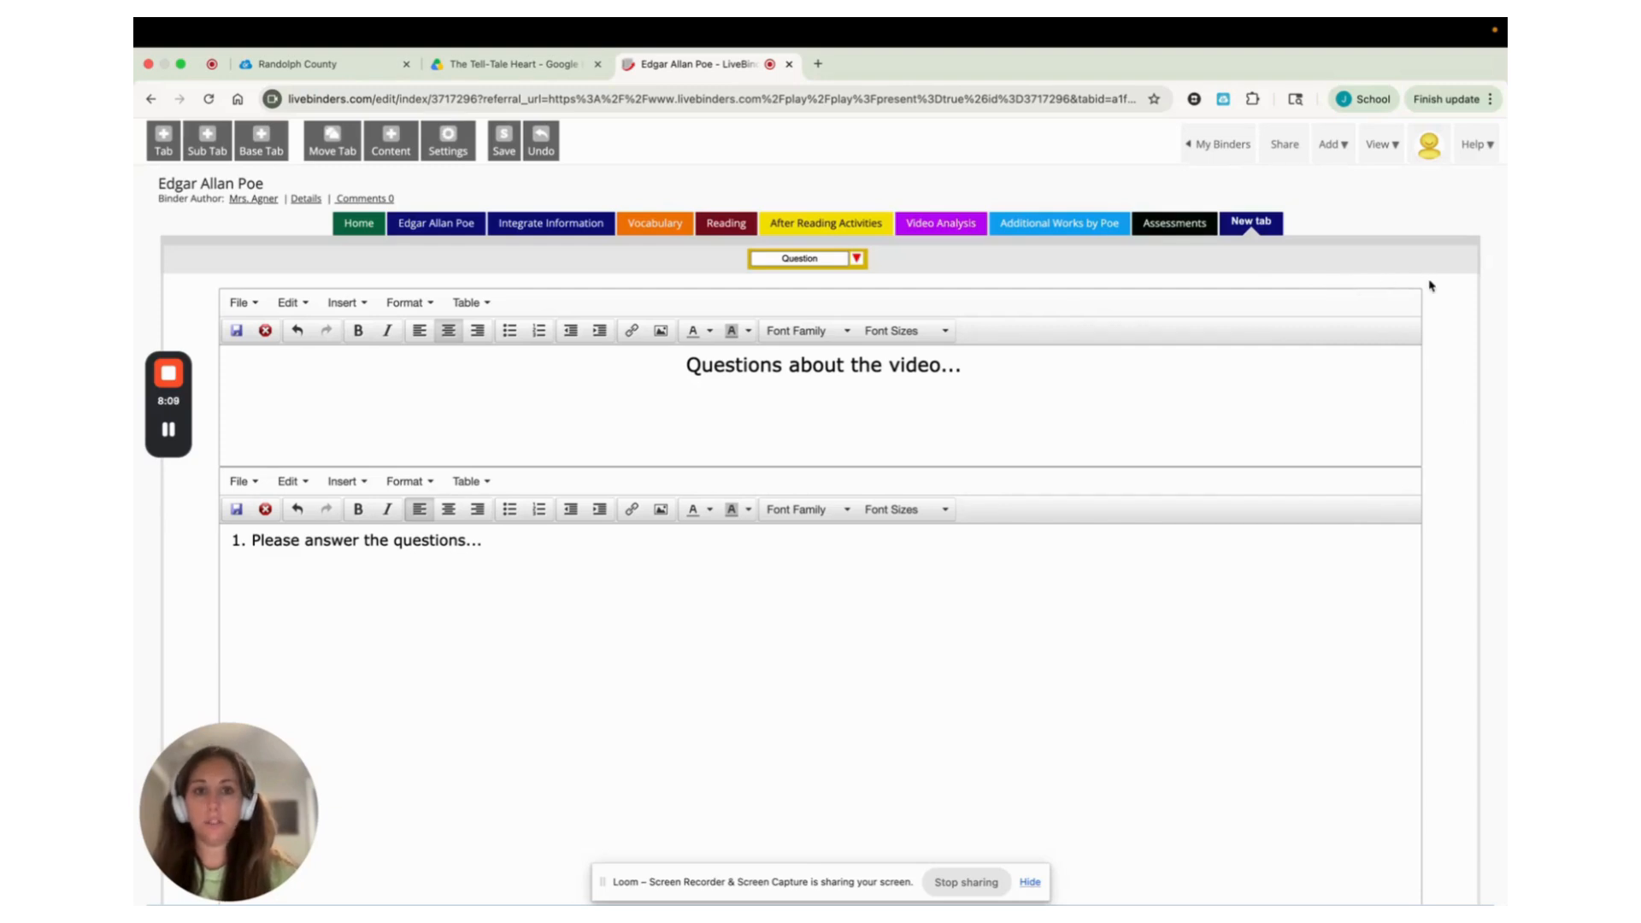
- Return to the new main tab and set its tab color to the pinkish red #f00e43
click(1265, 226)
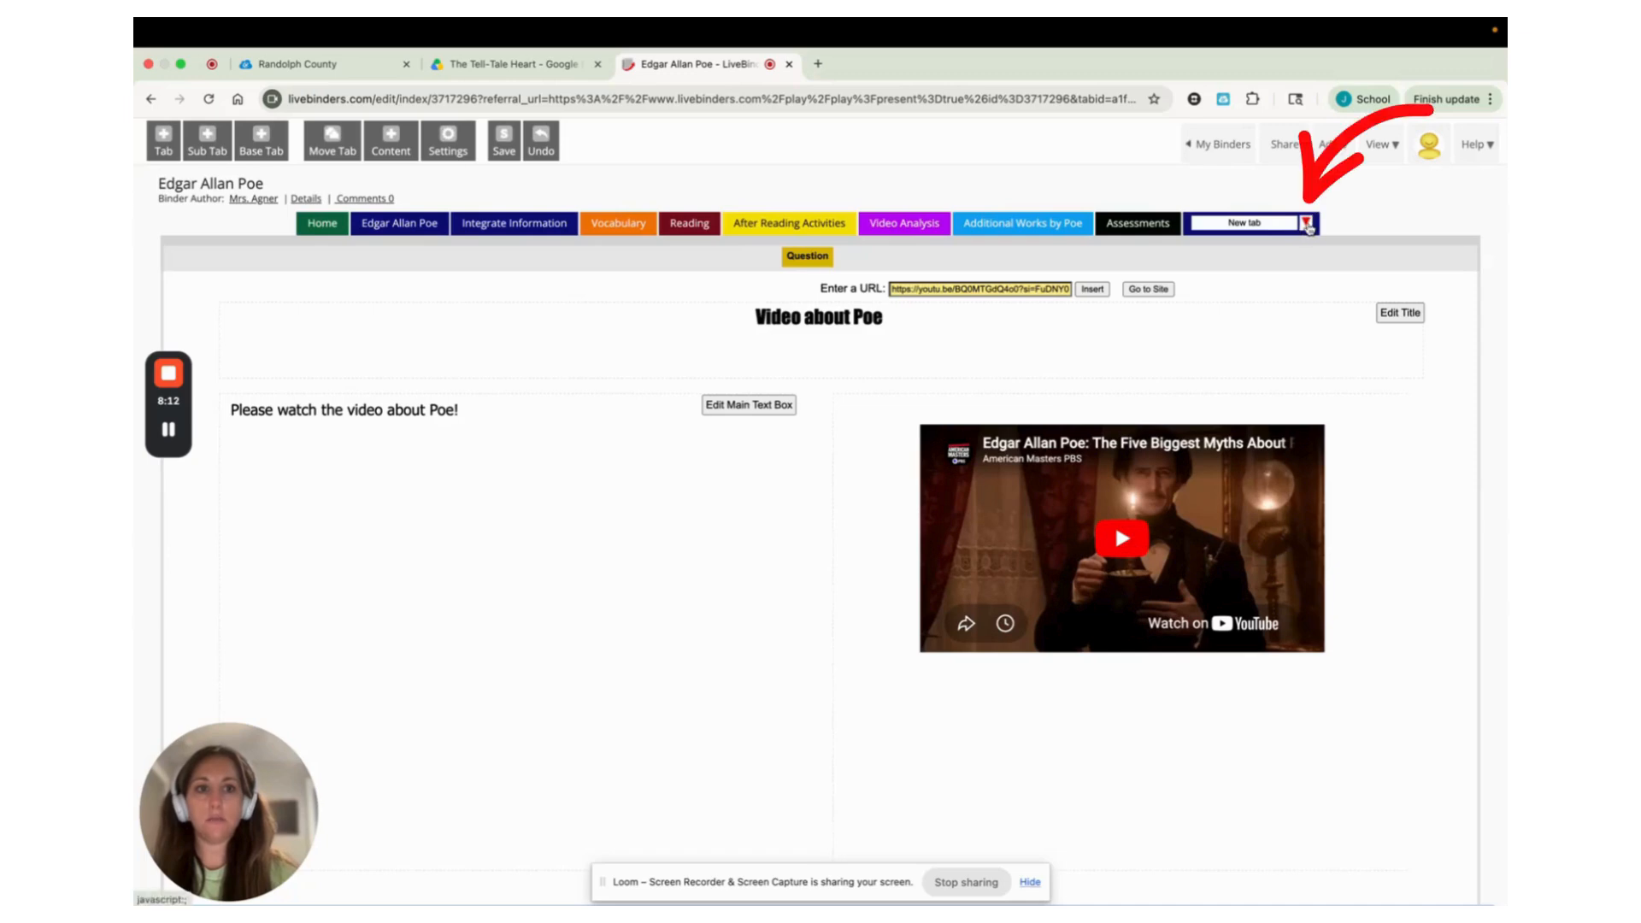
click(1308, 224)
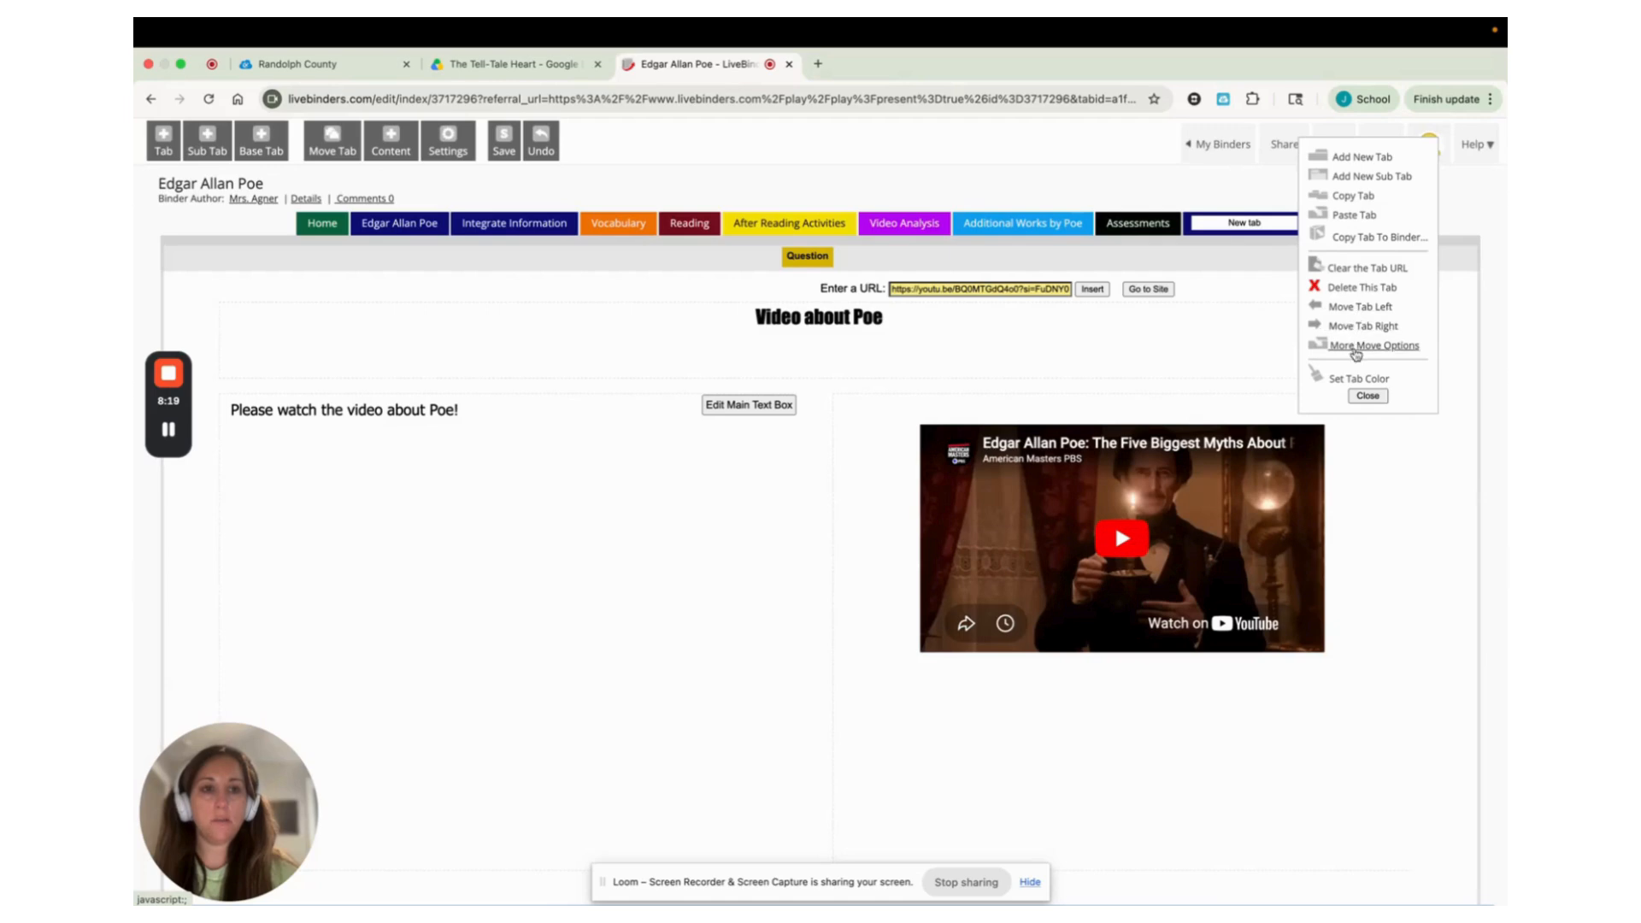
click(1322, 382)
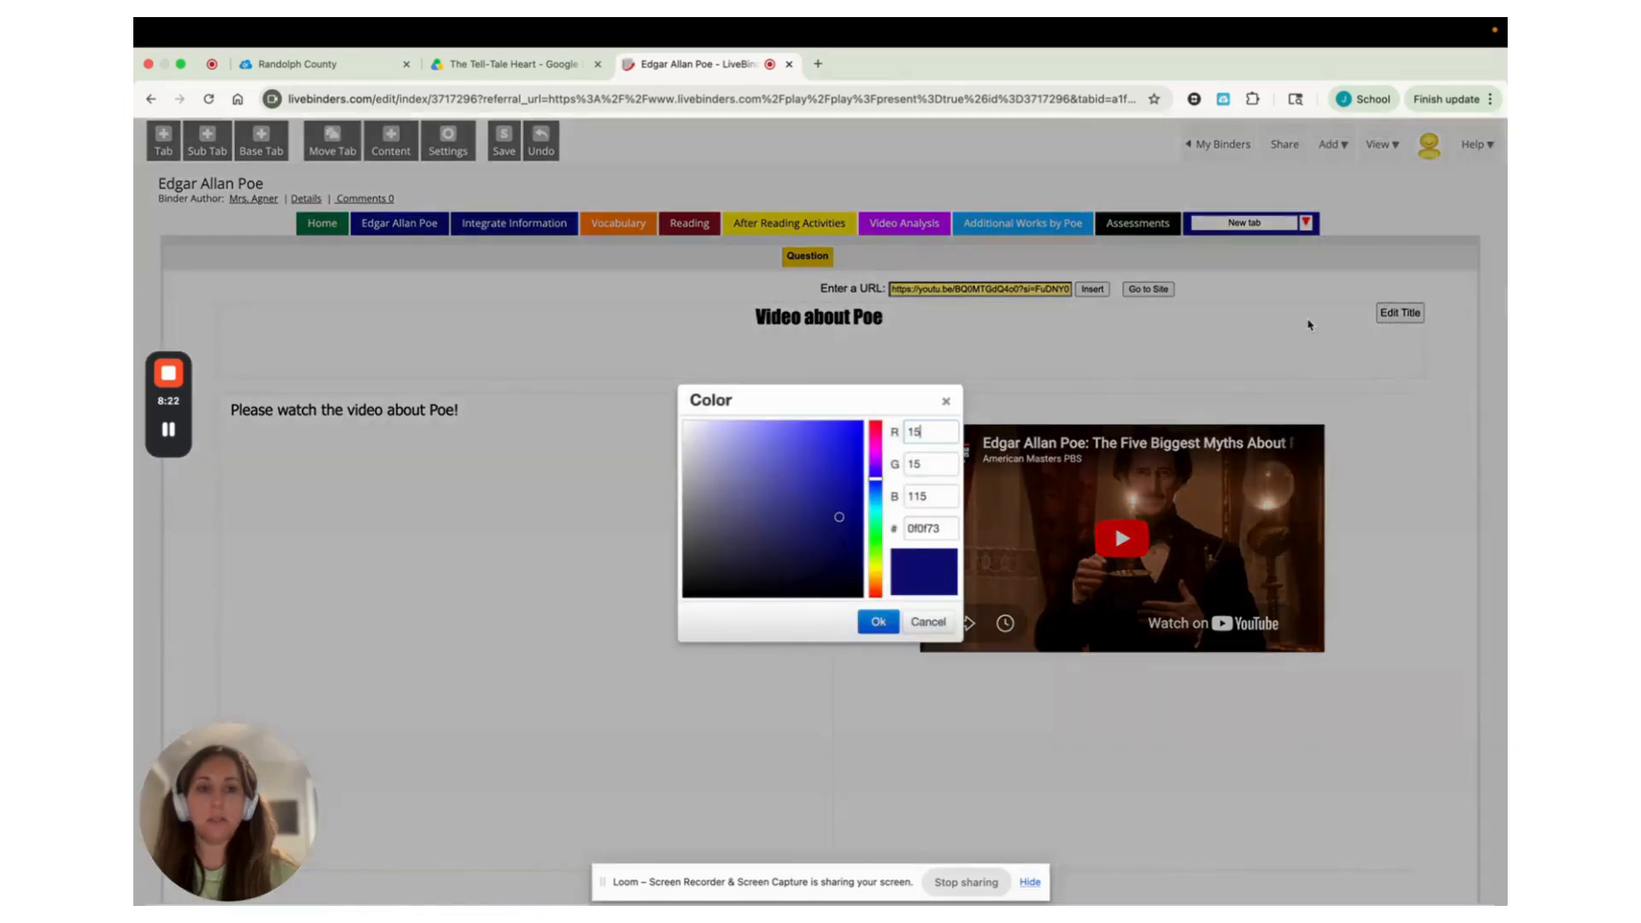
click(872, 424)
click(855, 428)
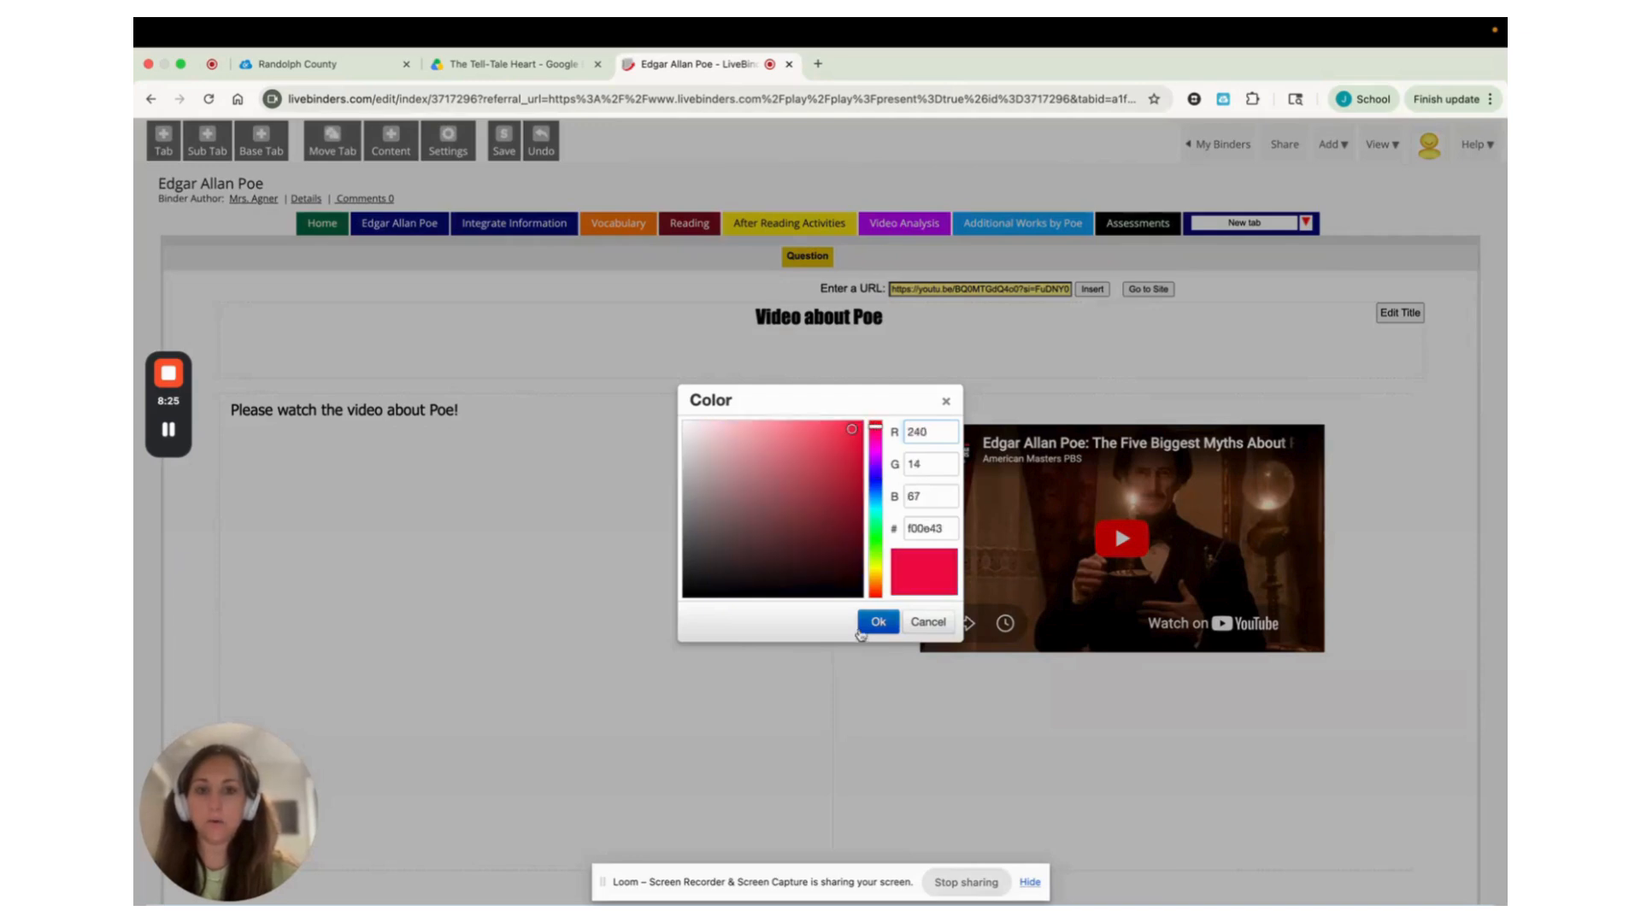
click(876, 627)
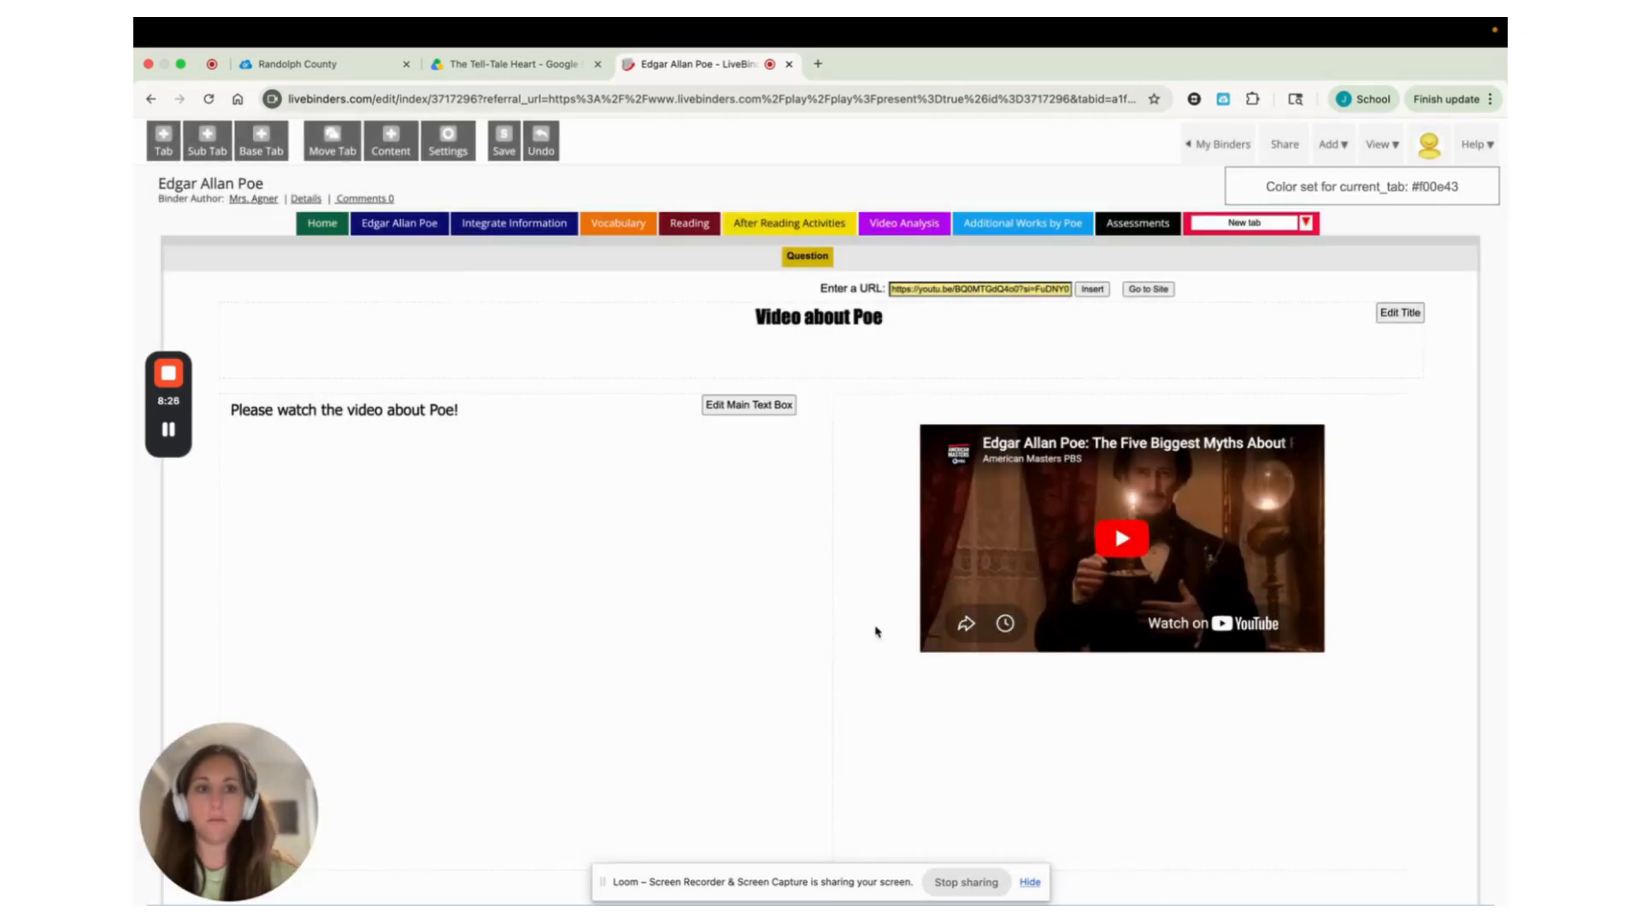
- Rename the new main tab to "Video About Poe"
click(1275, 225)
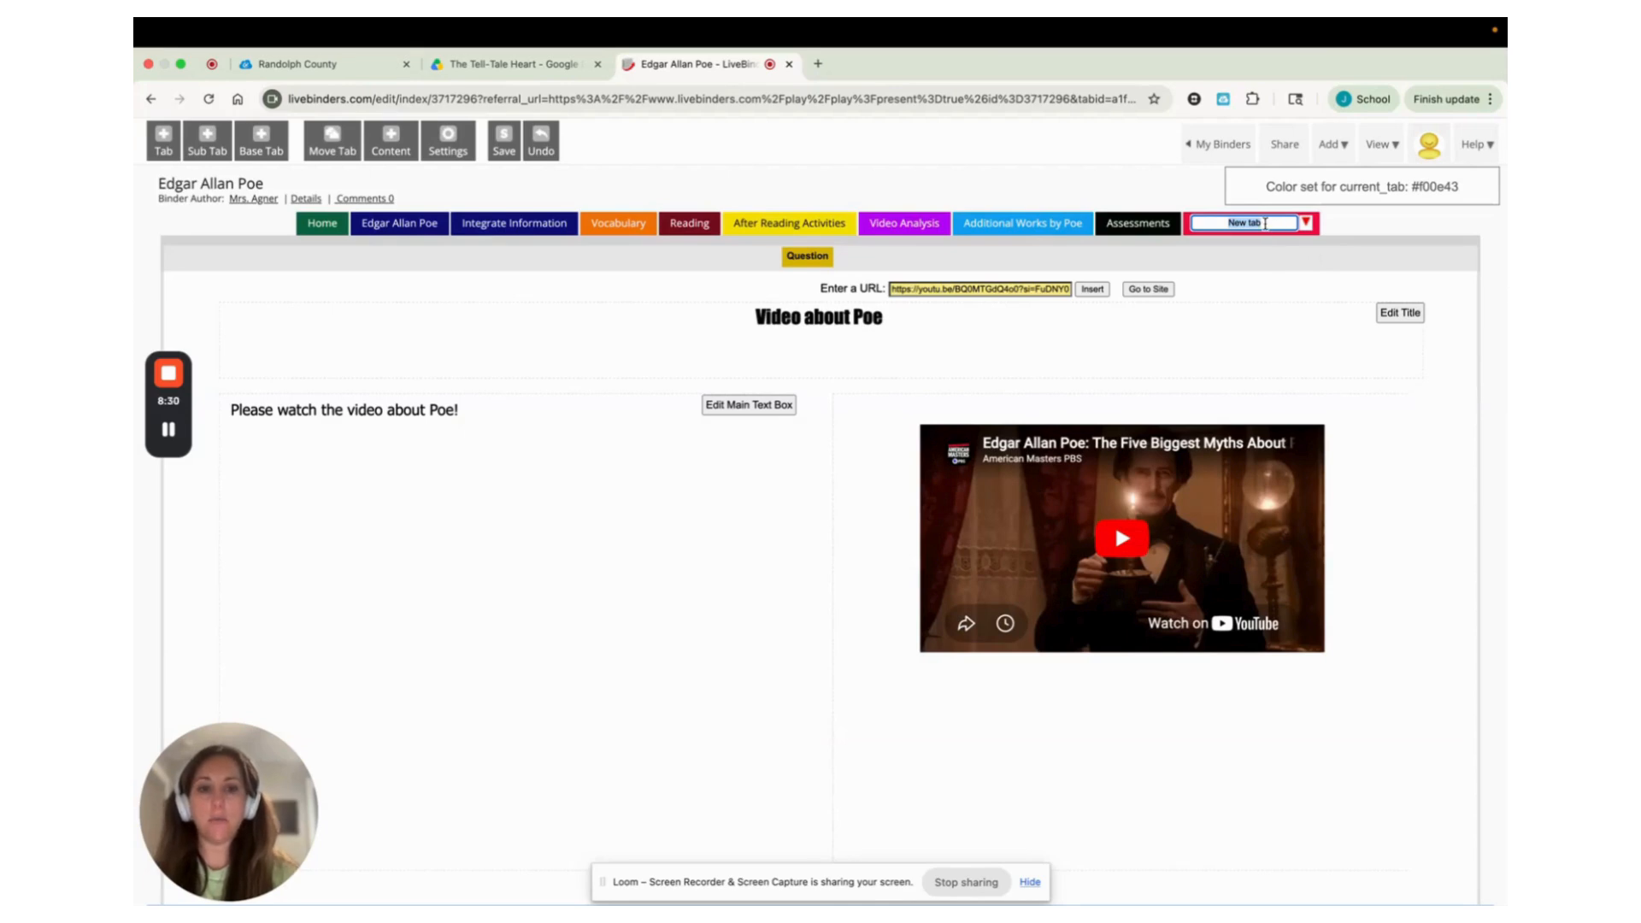
text(Video)
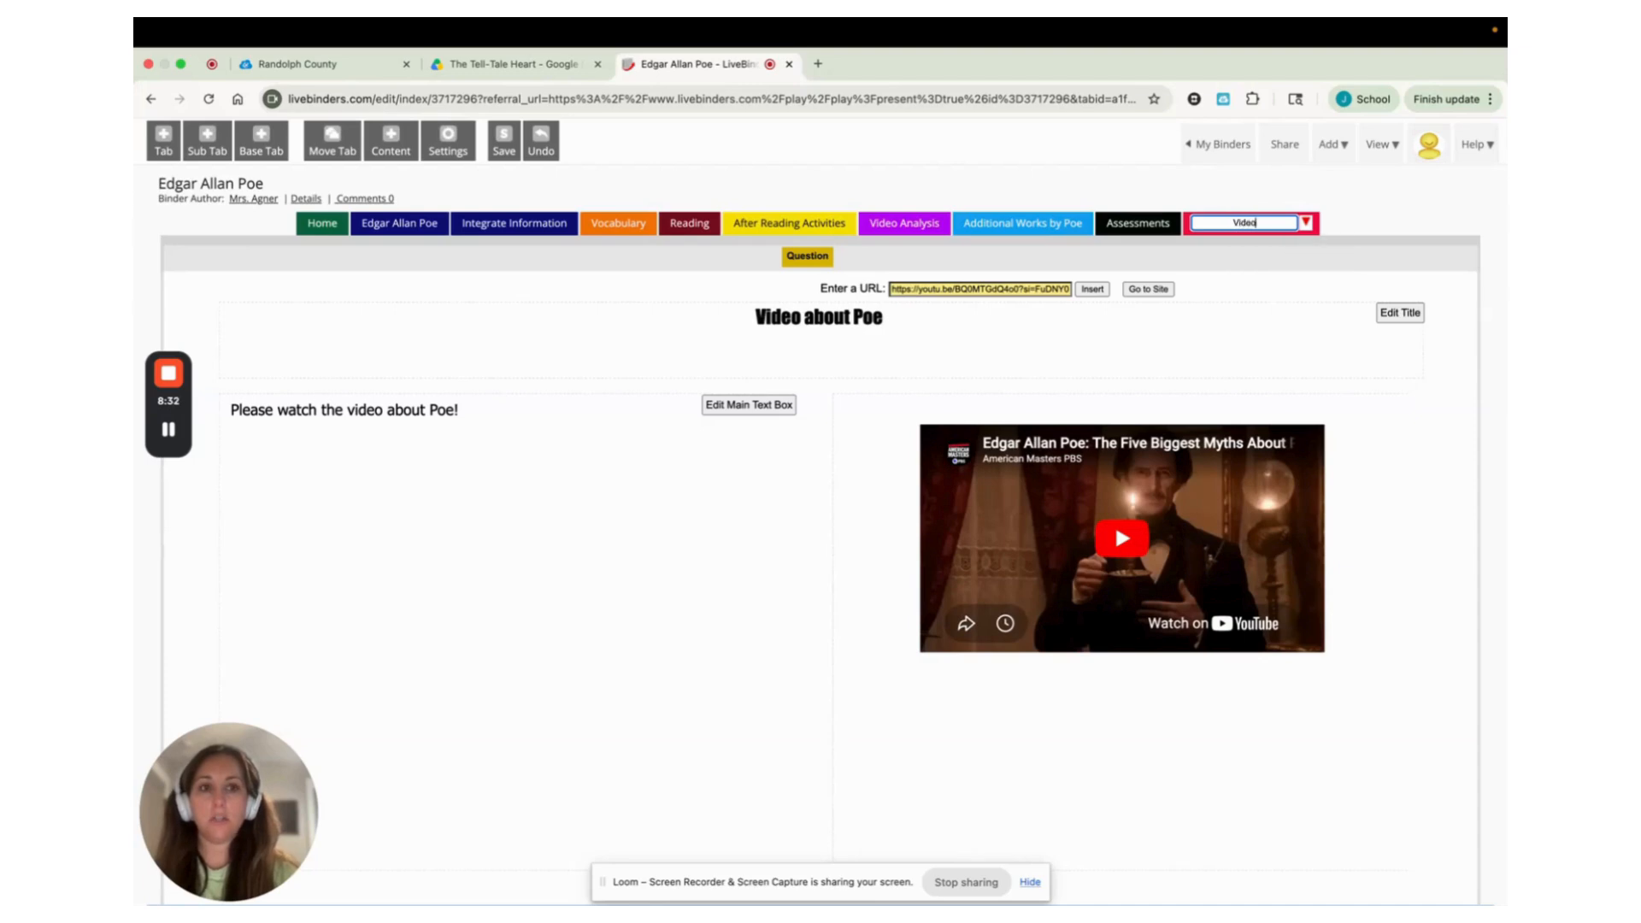
text( About)
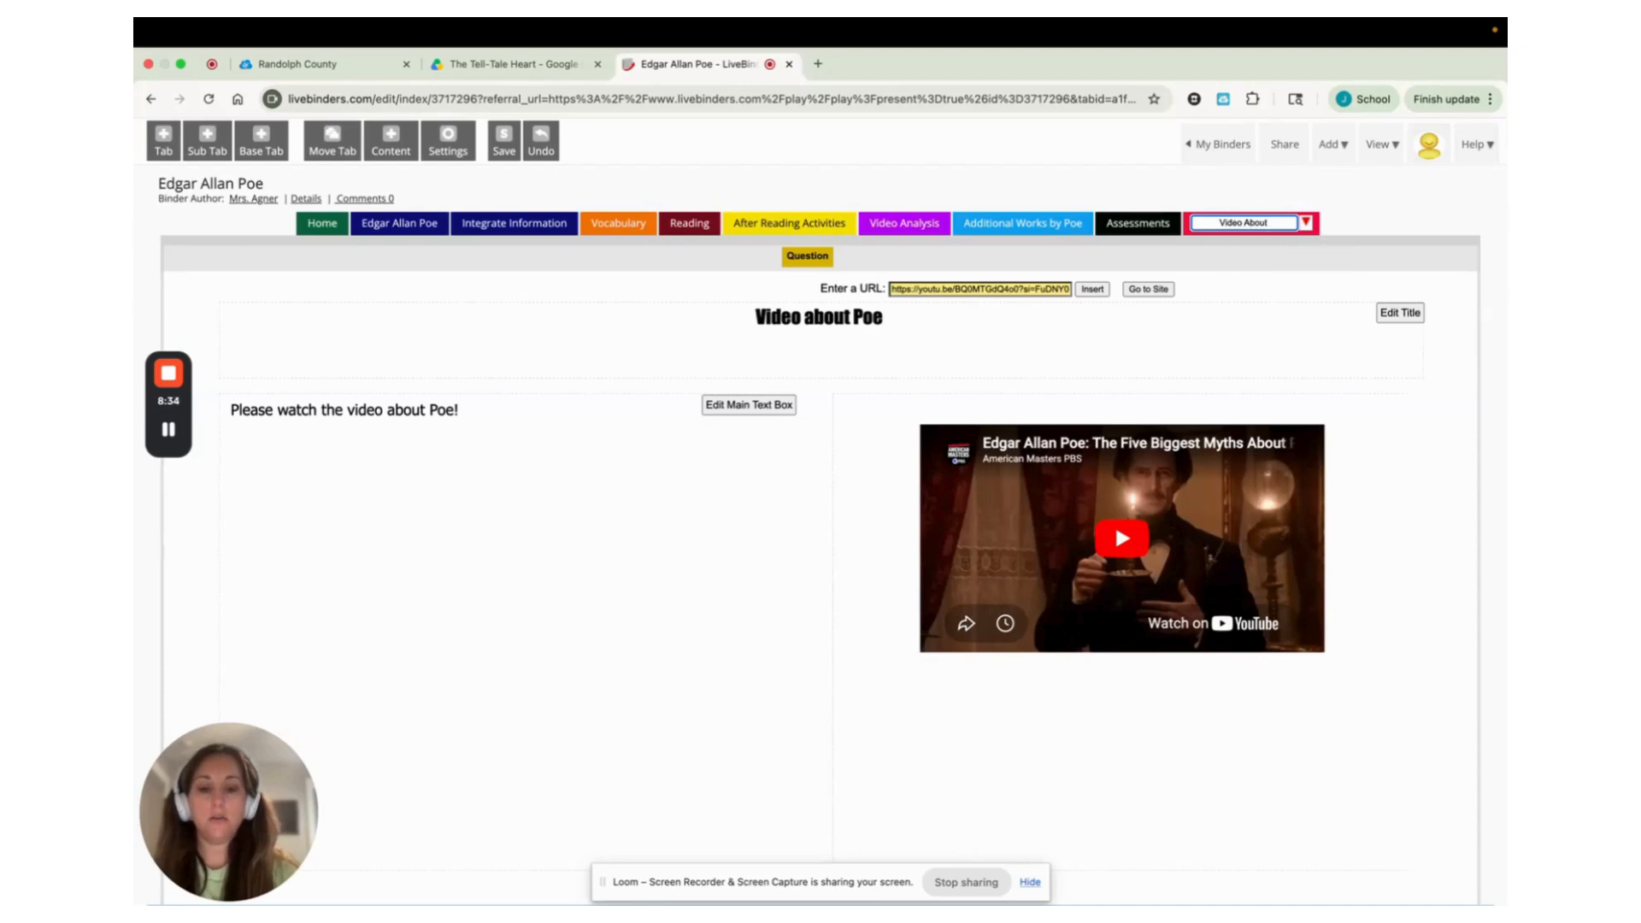
text( Poe)
click(1353, 226)
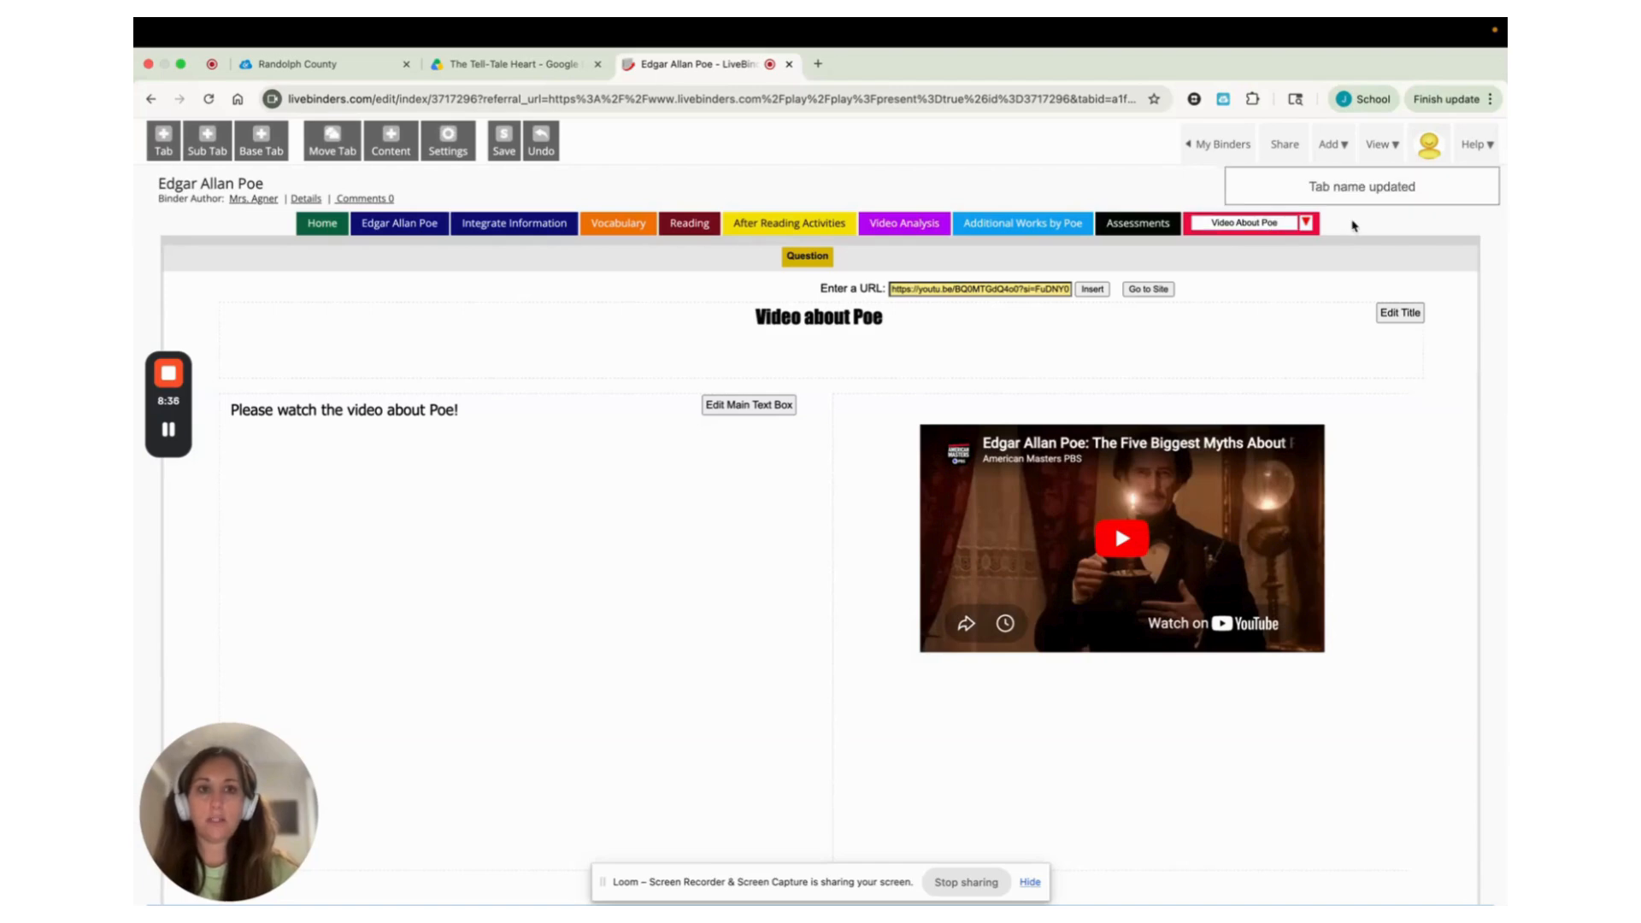
- Open the binder in Present view and check the Video About Poe tab and its Question sub tab
click(1377, 147)
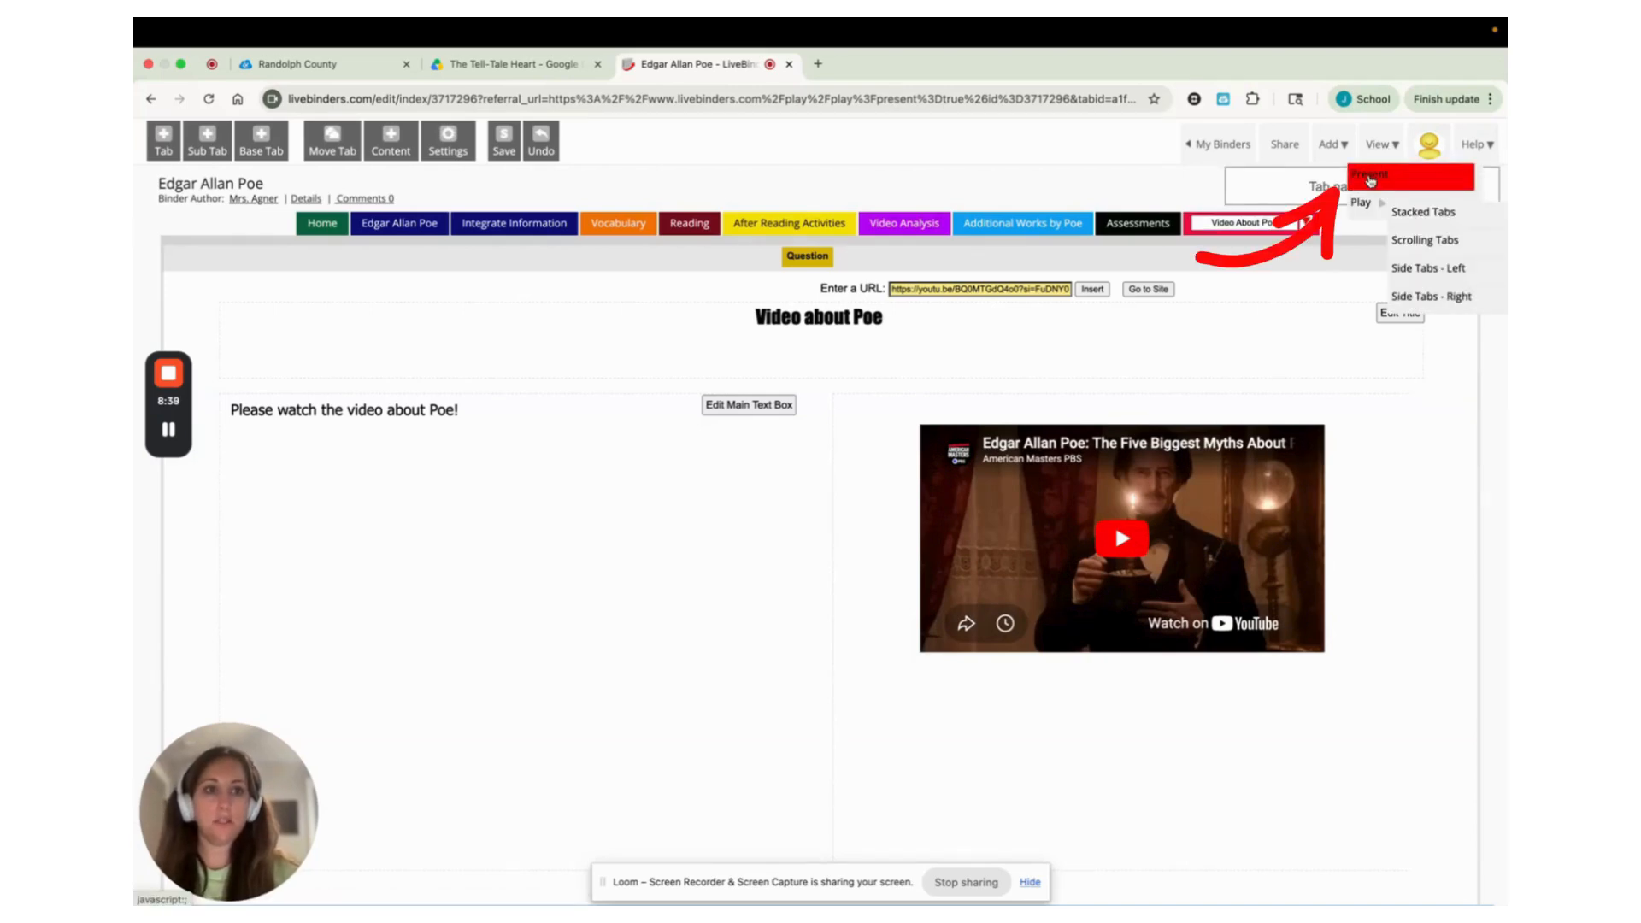
click(1370, 175)
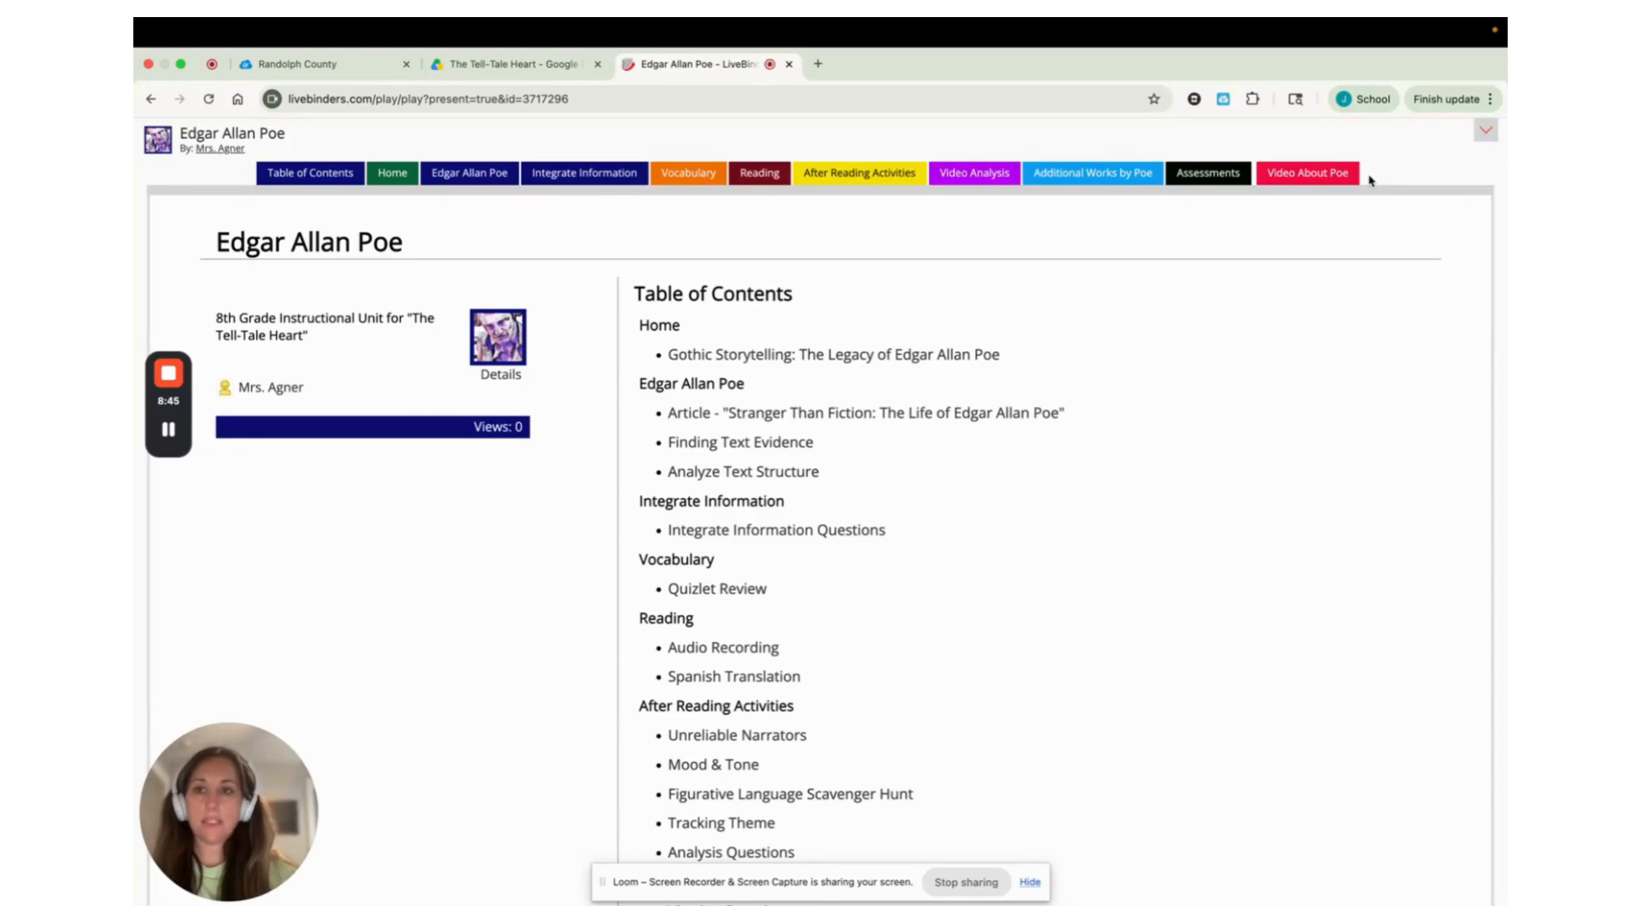
click(1288, 175)
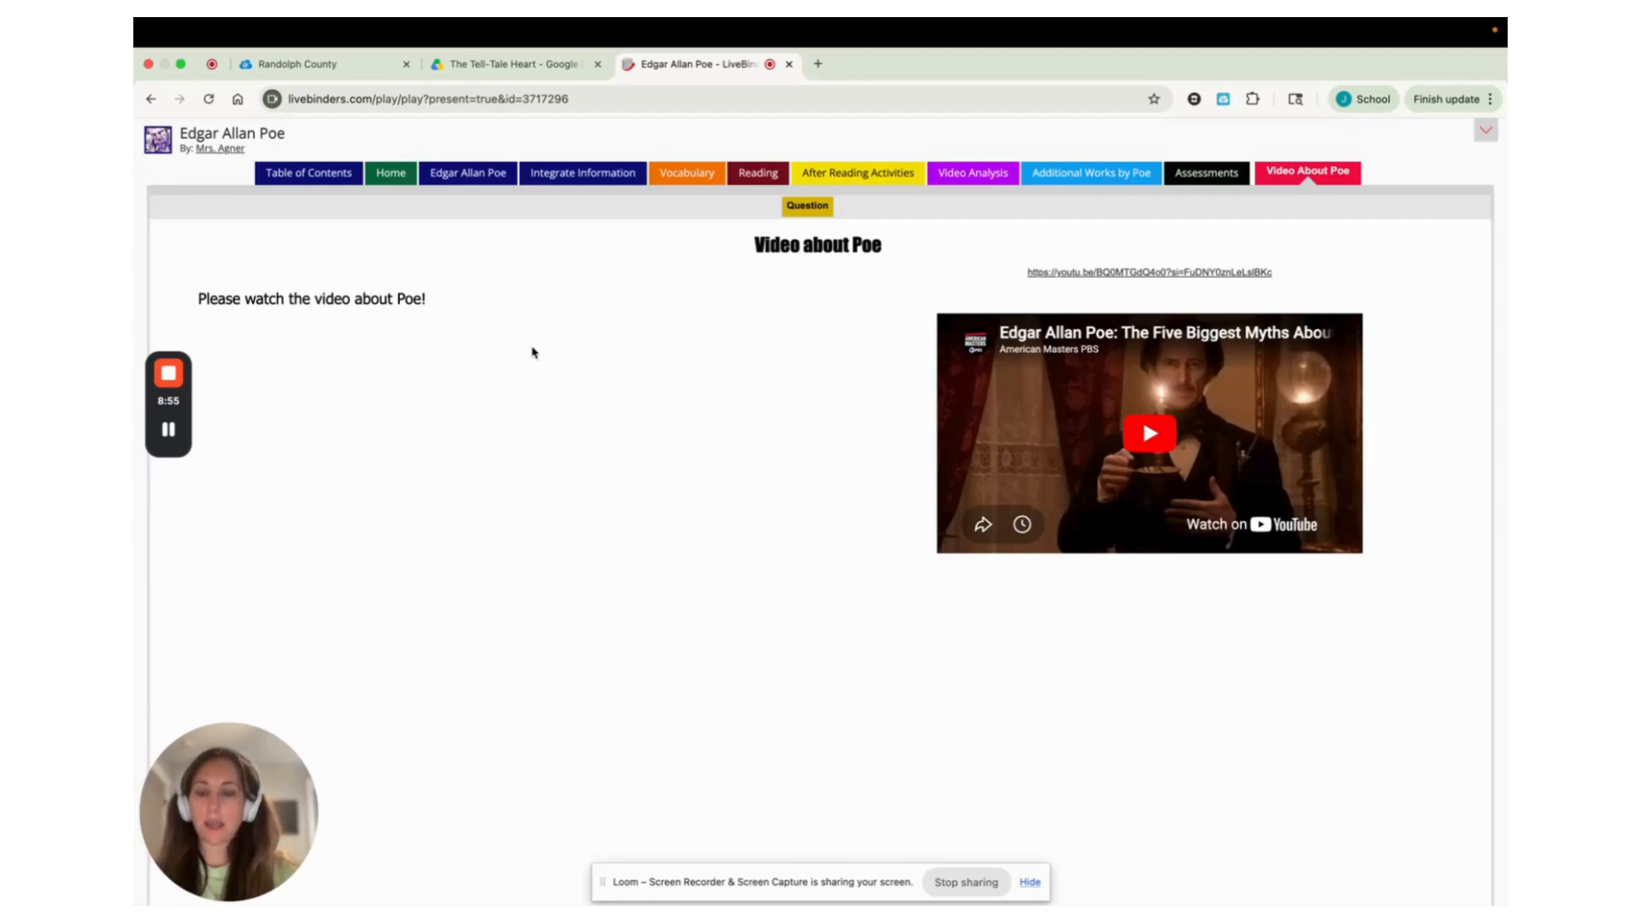
click(808, 207)
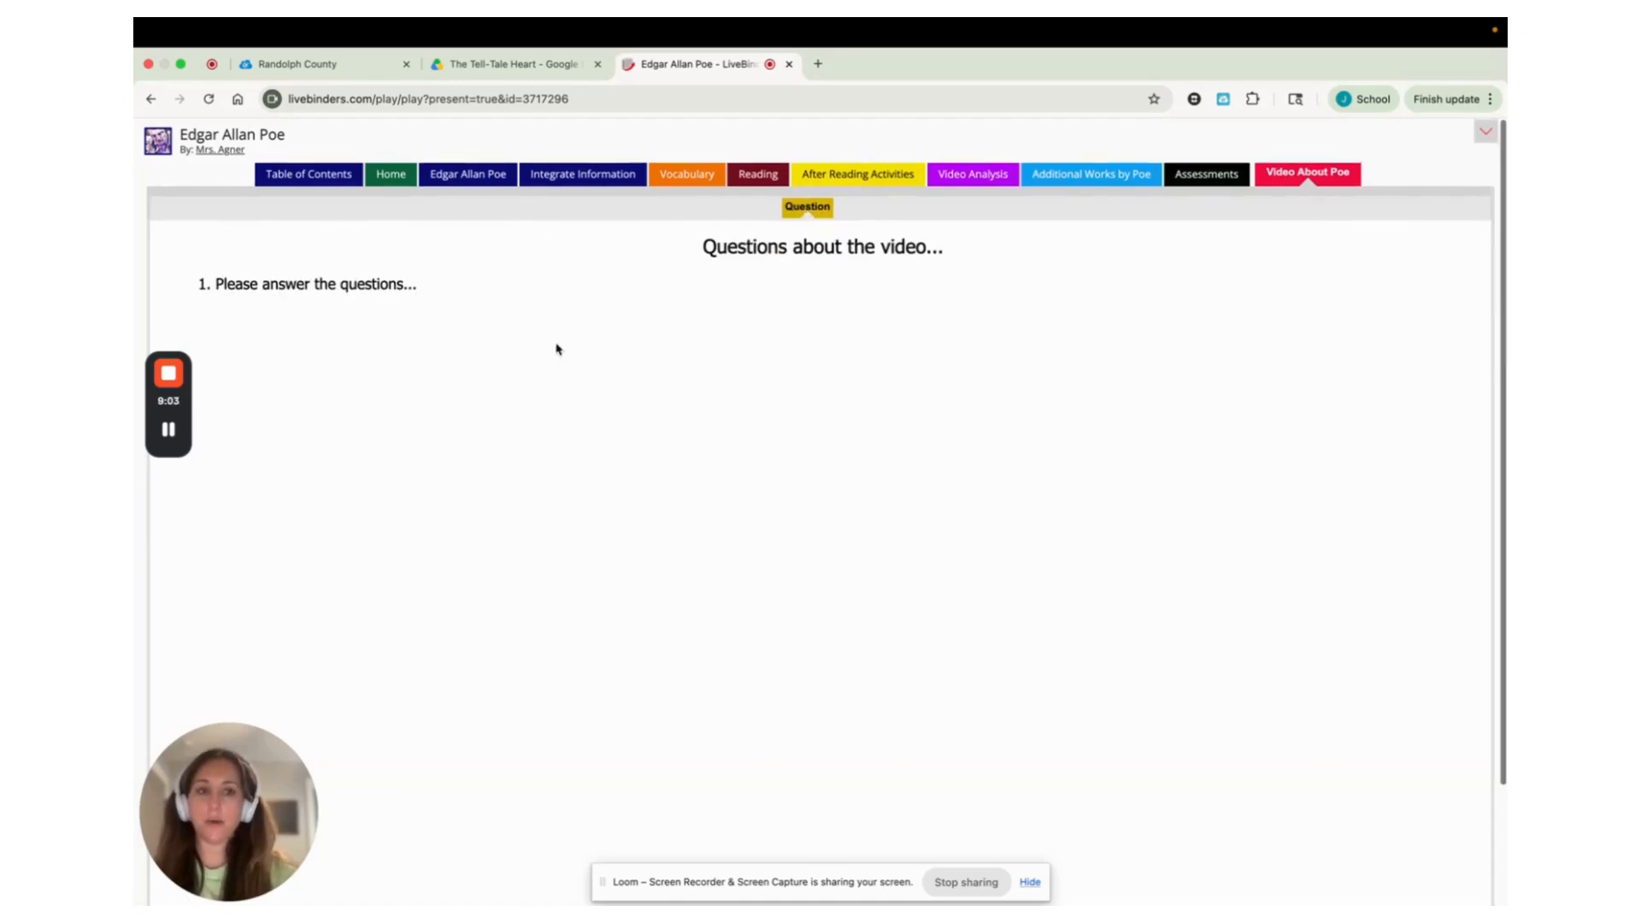
- Expand the collapsed header of the presented binder
click(1478, 131)
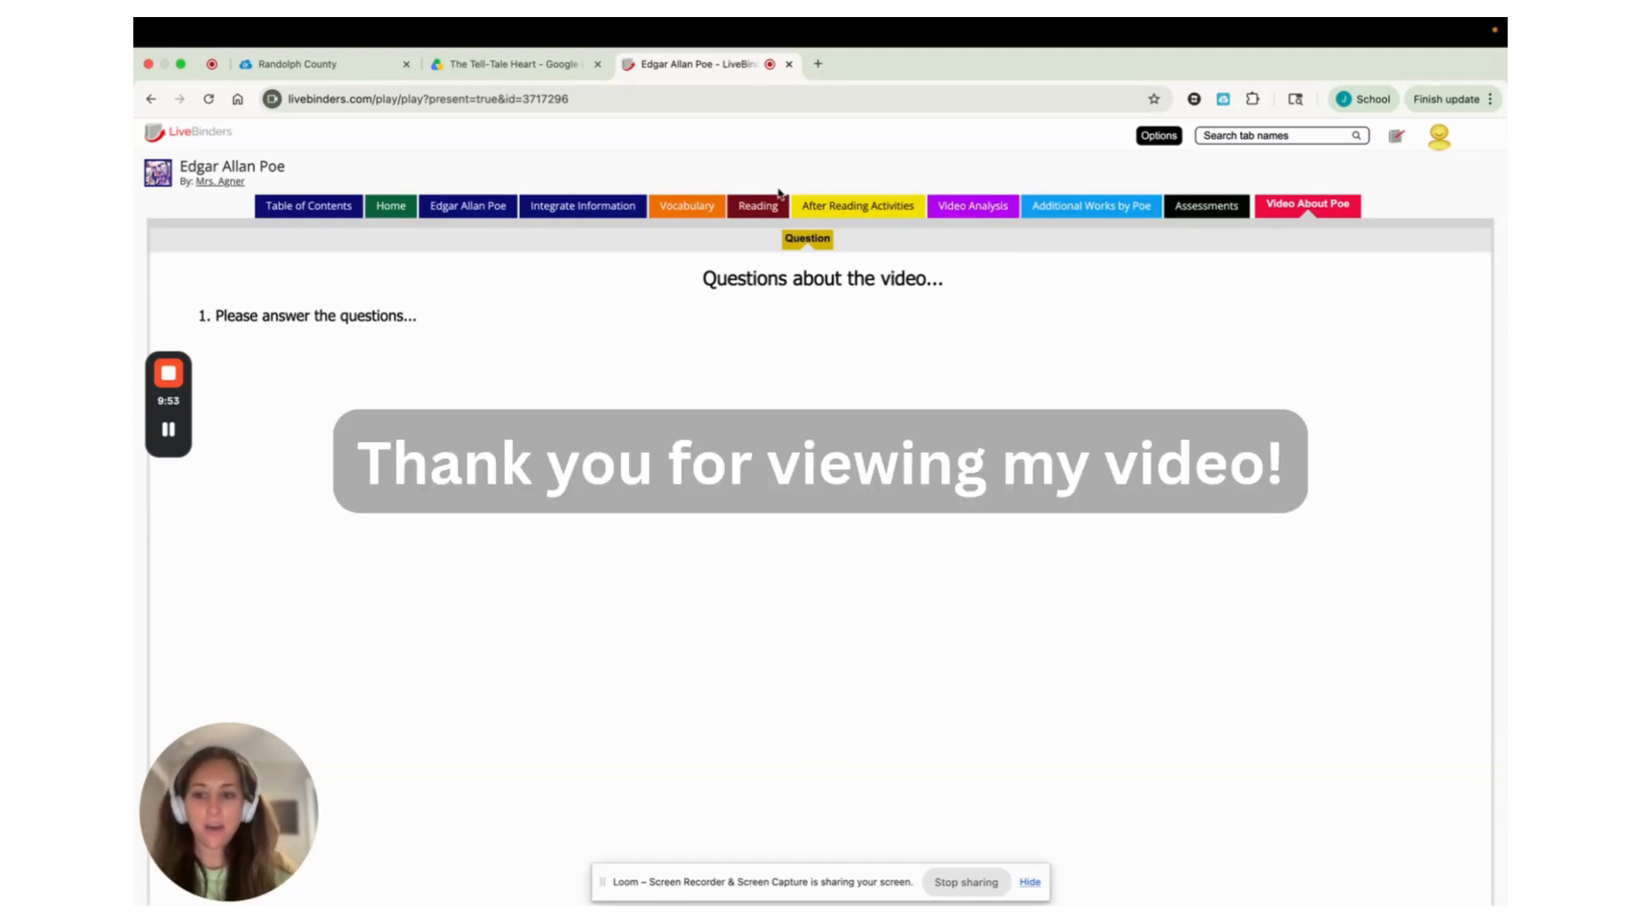
mouse_move(171, 380)
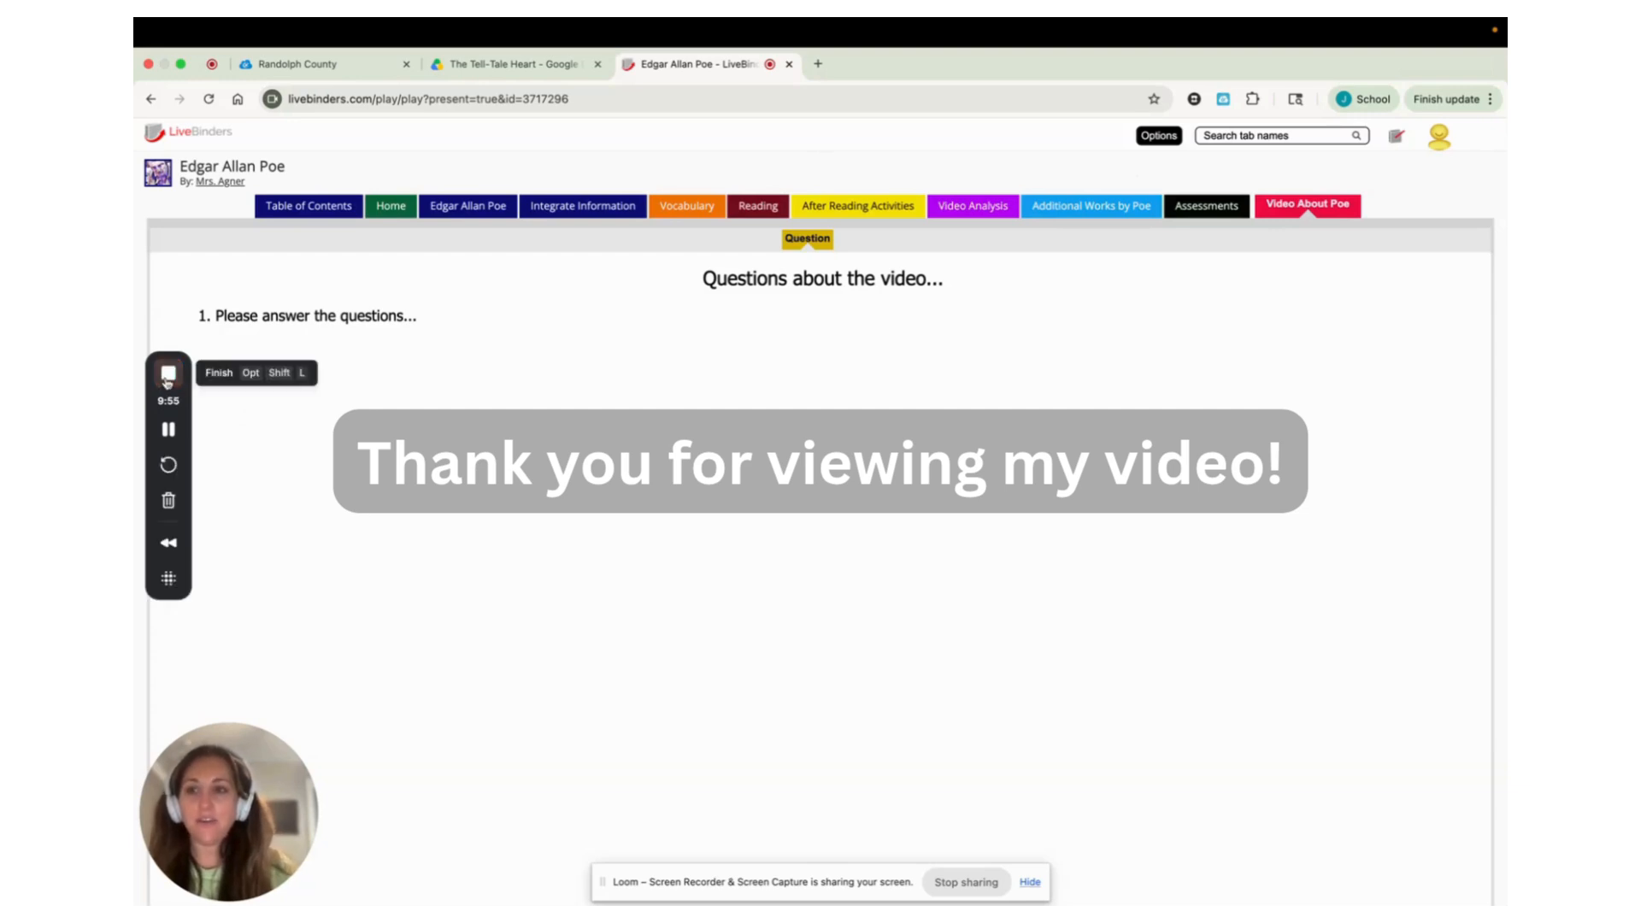